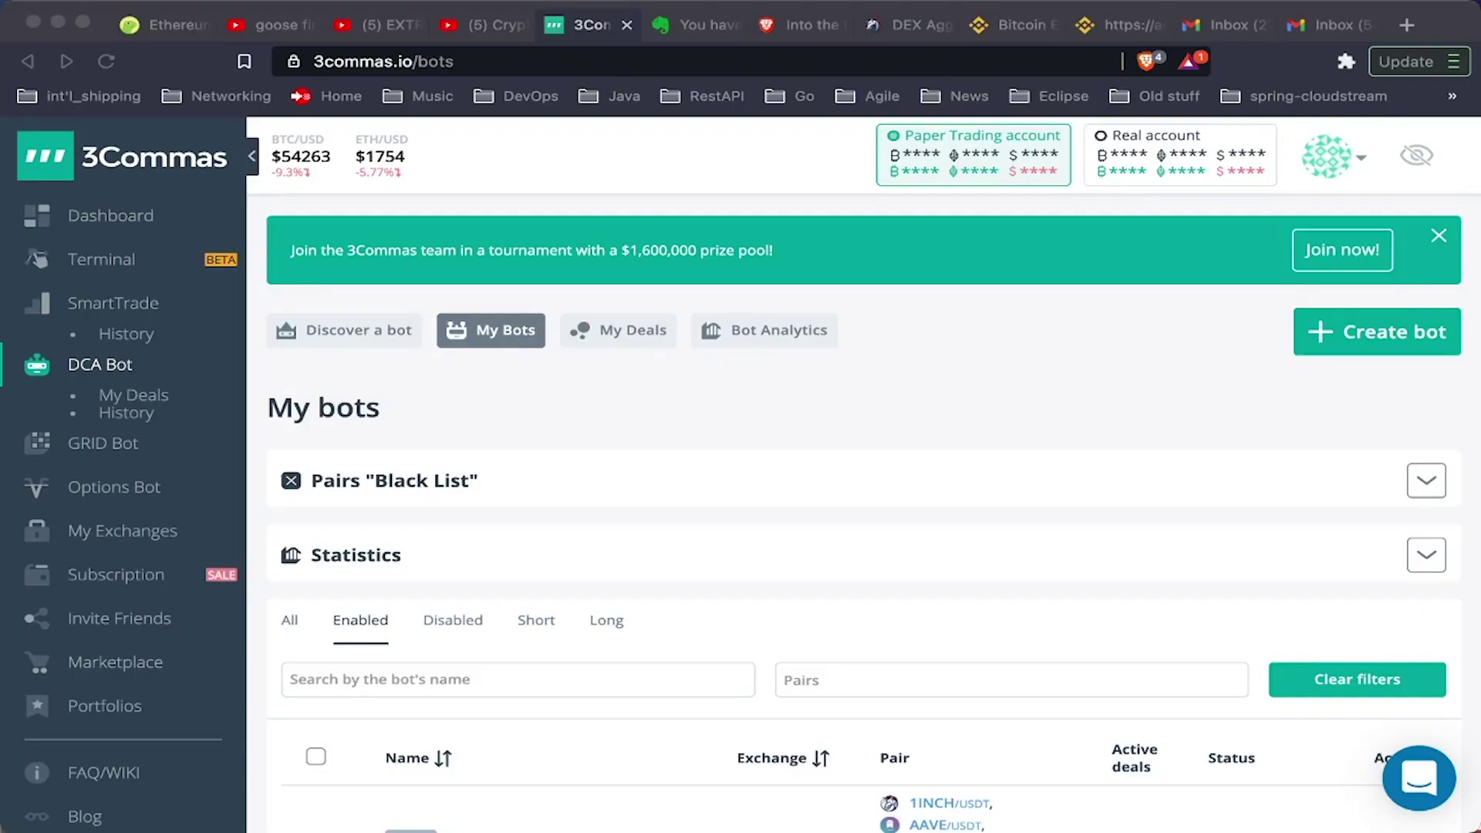
Scroll the bots list and start a new DCA bot on the paper account.
key(super+Tab)
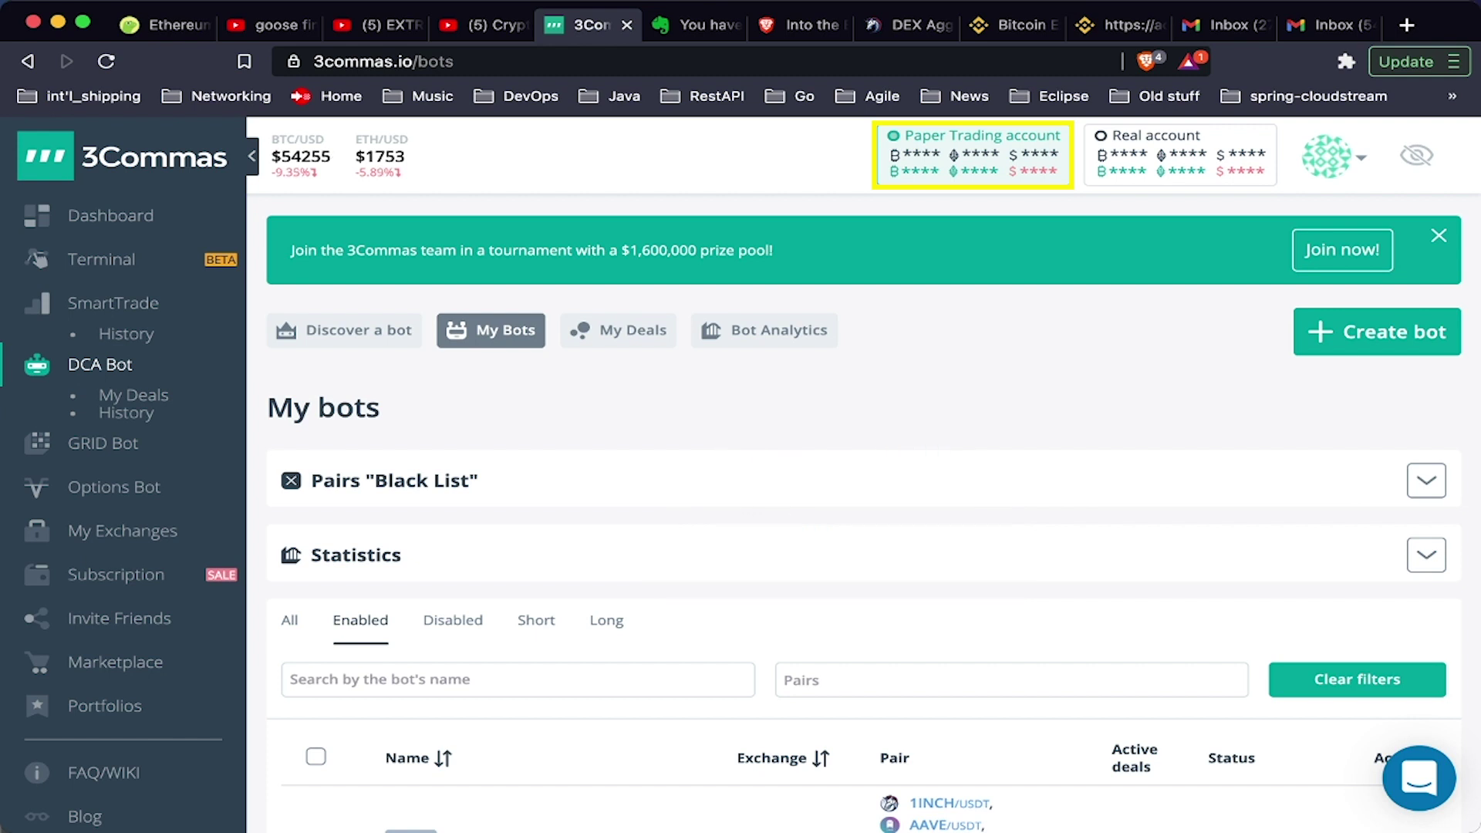
scroll(863, 517, down, 3)
scroll(864, 517, down, 2)
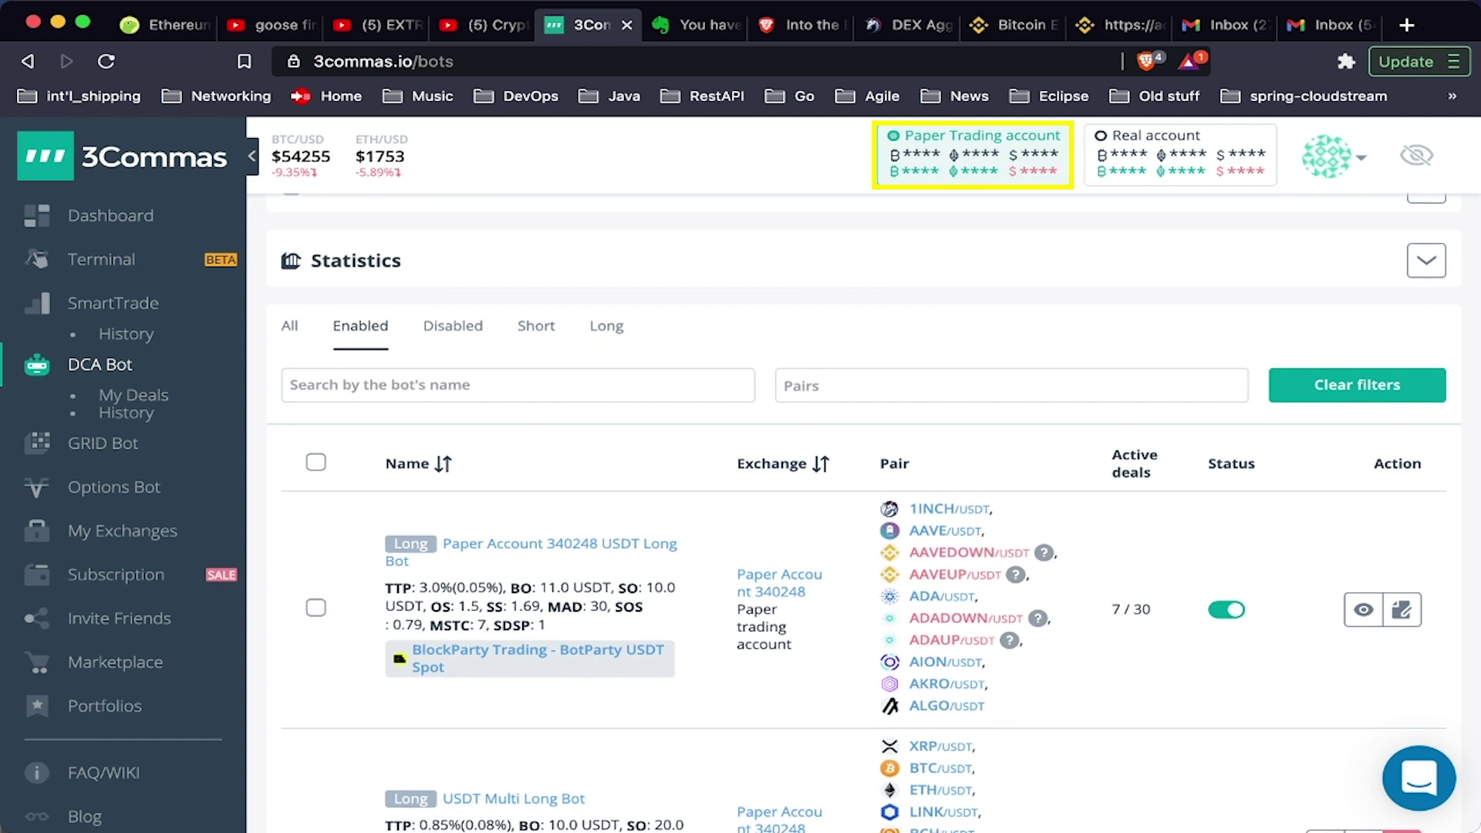
scroll(864, 516, down, 2)
scroll(864, 517, up, 7)
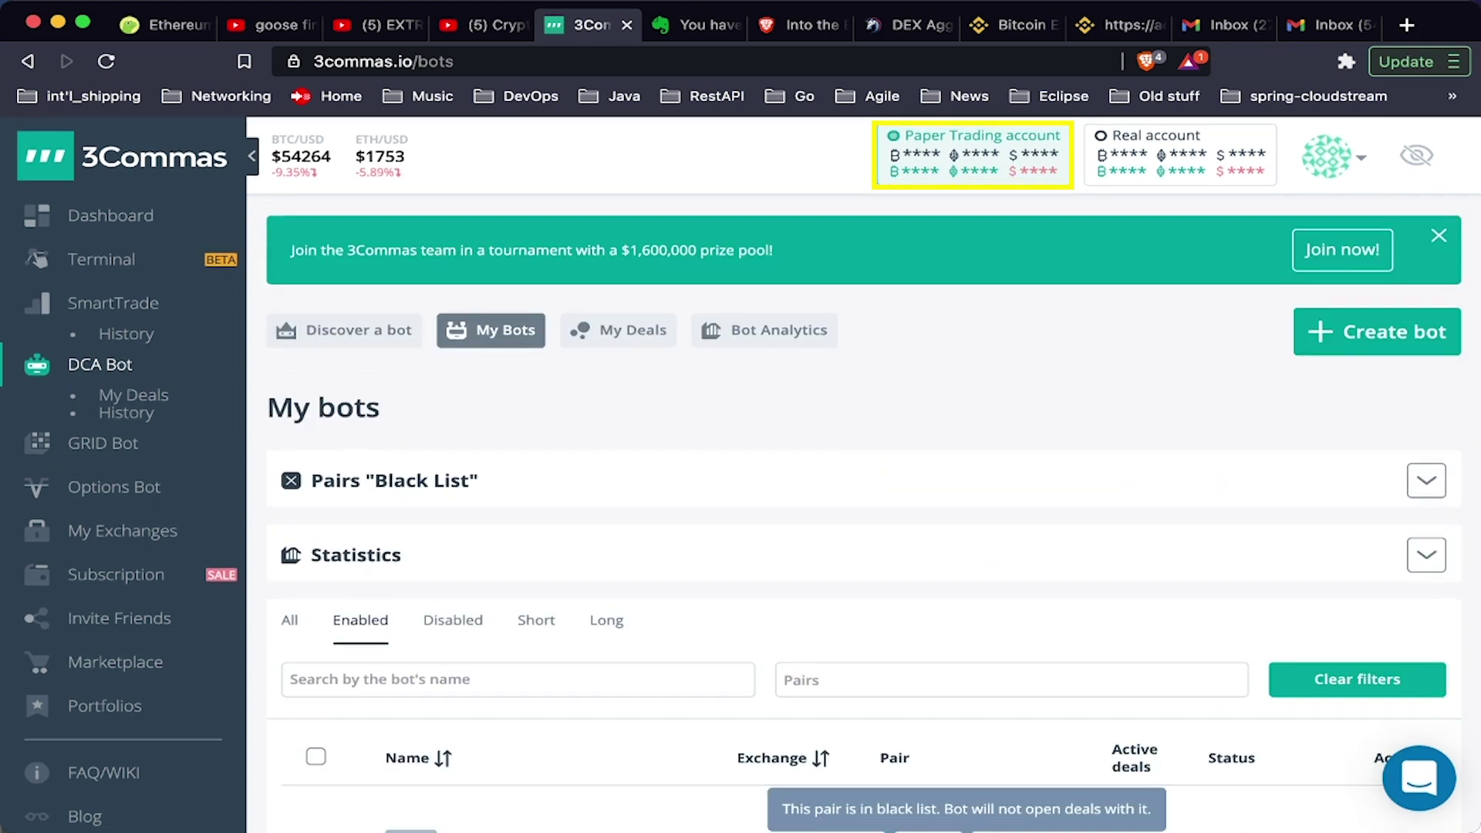
click(1377, 331)
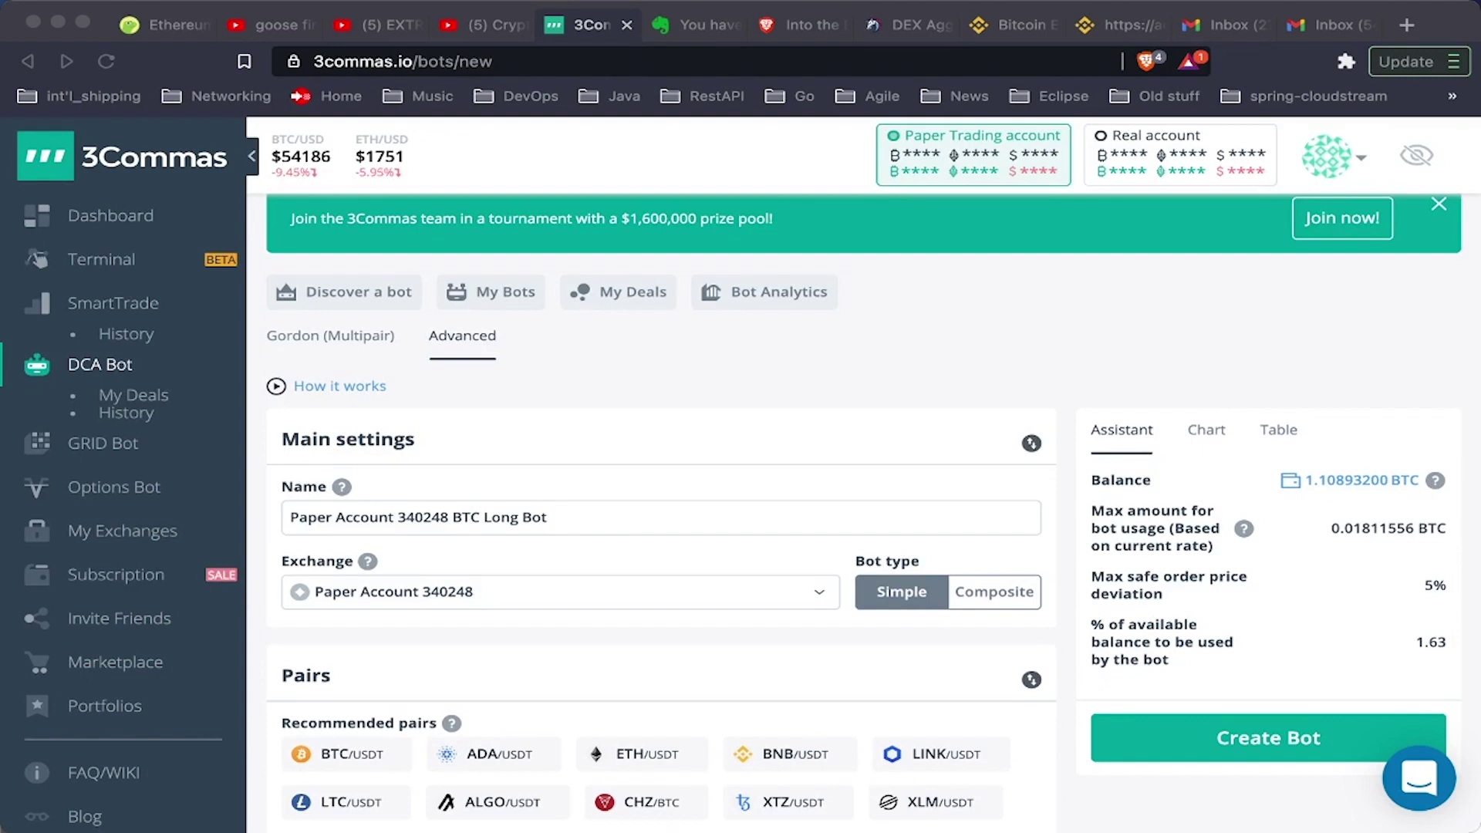
key(super+Tab)
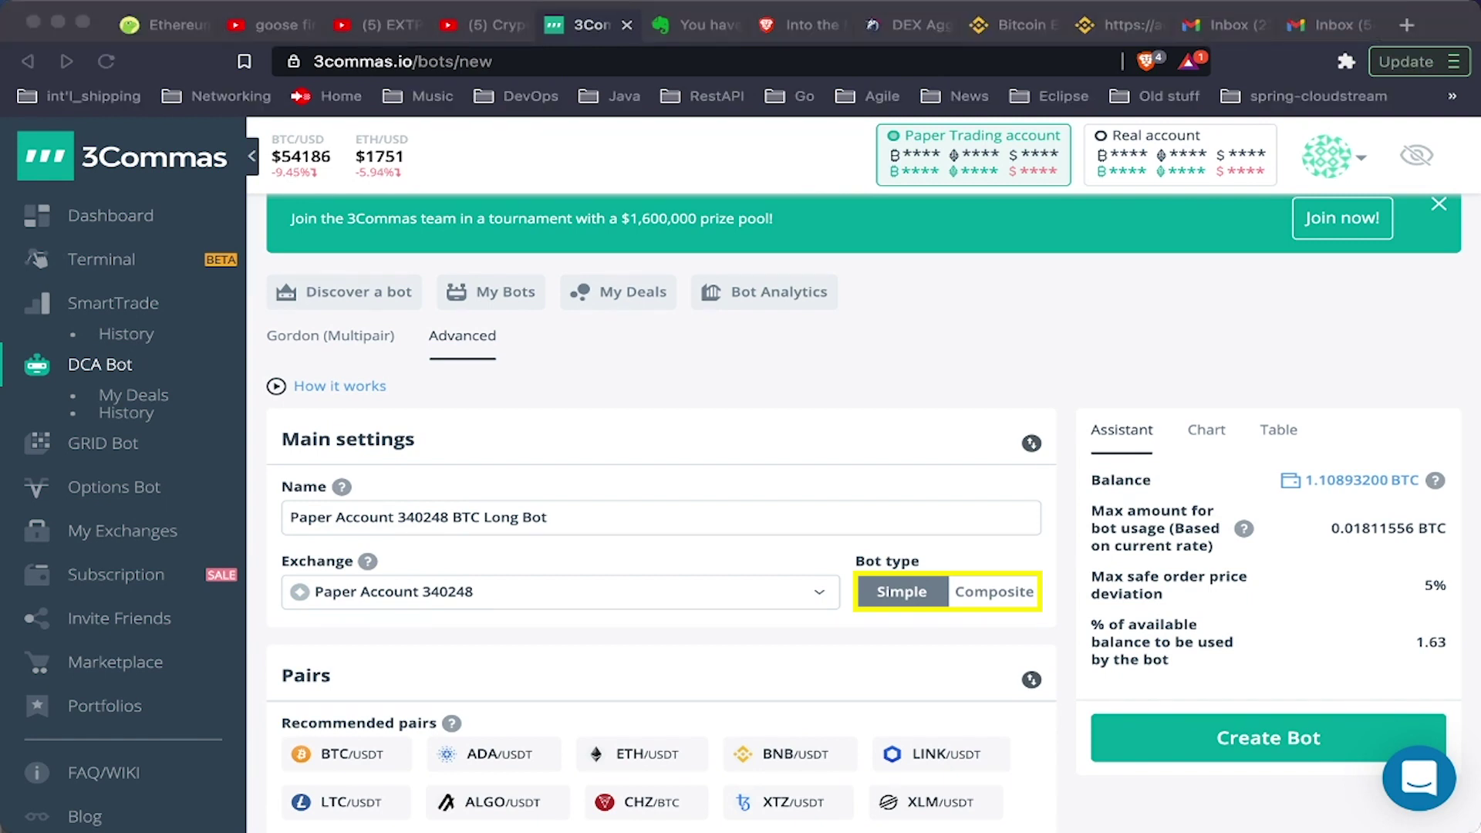
scroll(862, 509, down, 3)
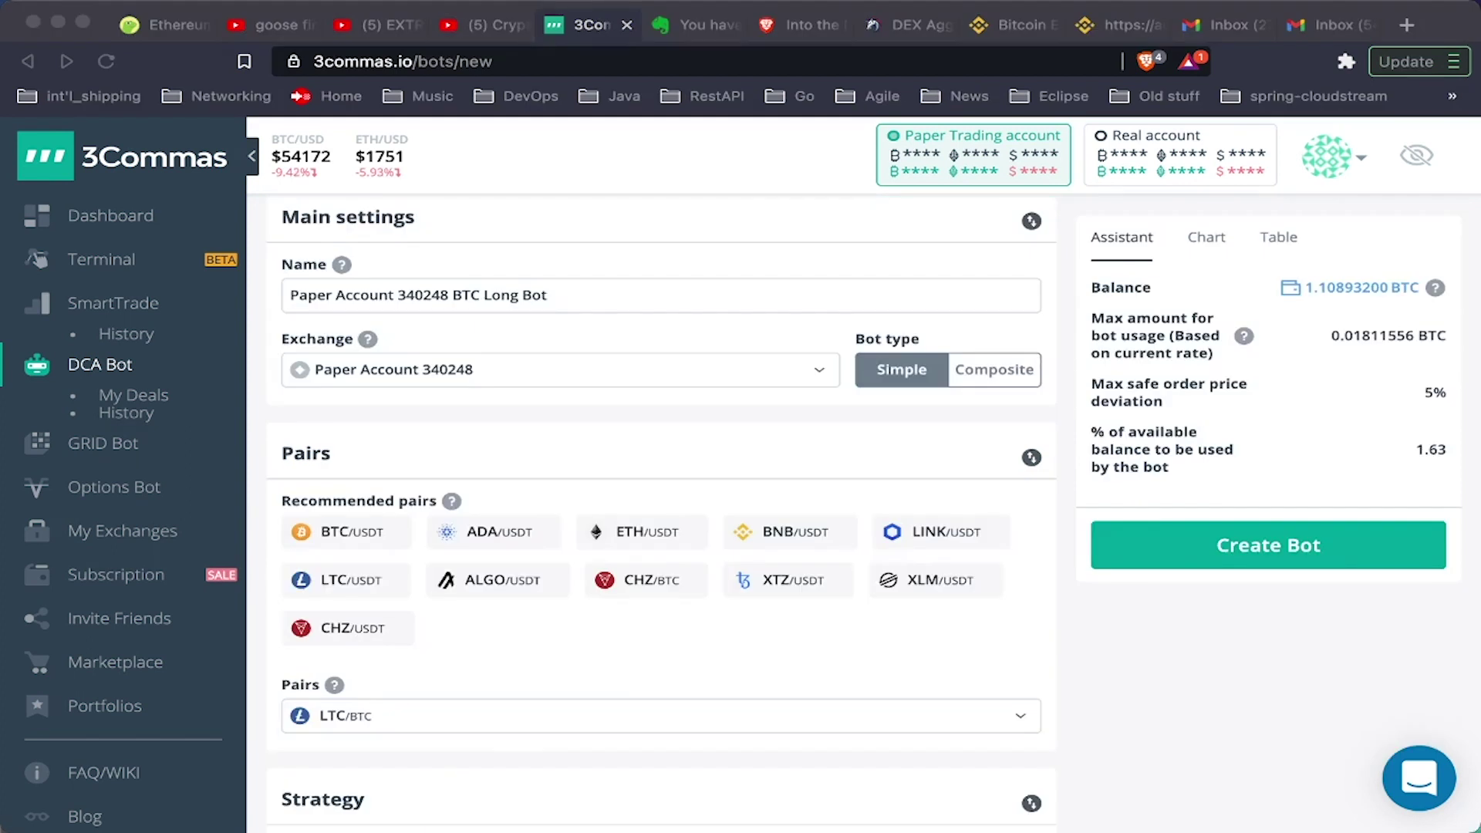
key(super+Tab)
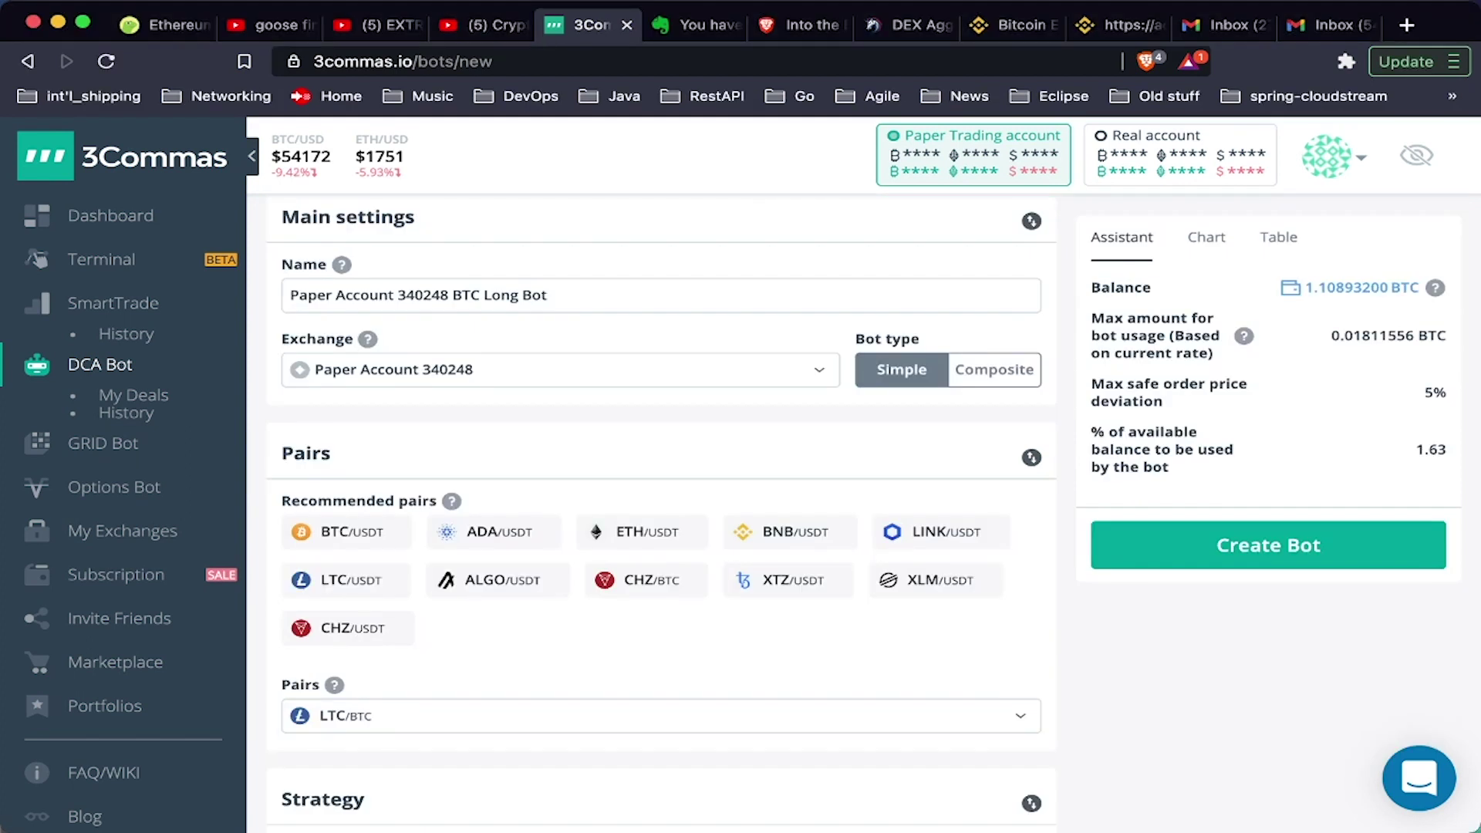
Switch the bot's trading pair to BTC/USDT.
click(347, 532)
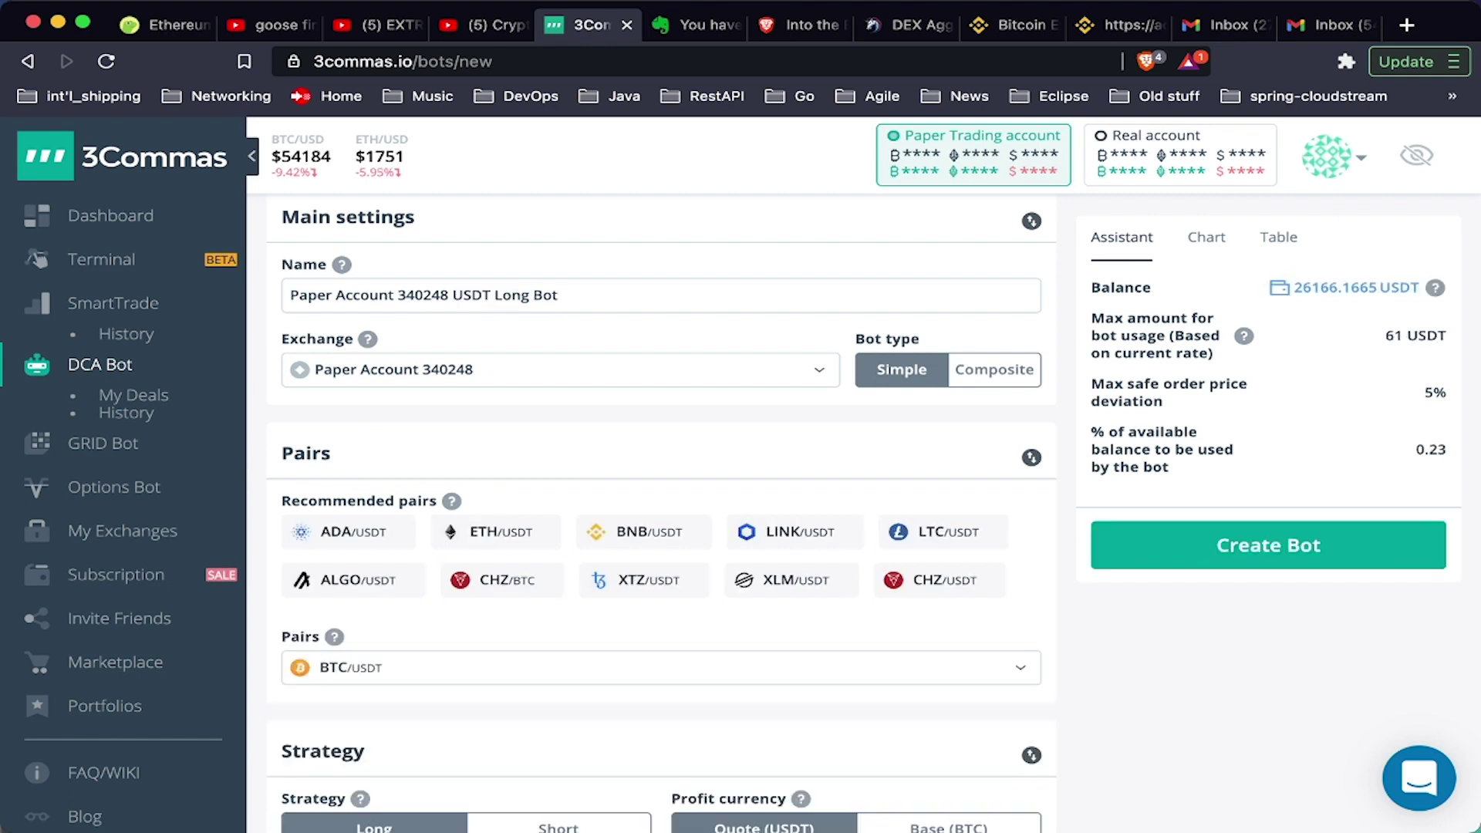
scroll(661, 513, down, 3)
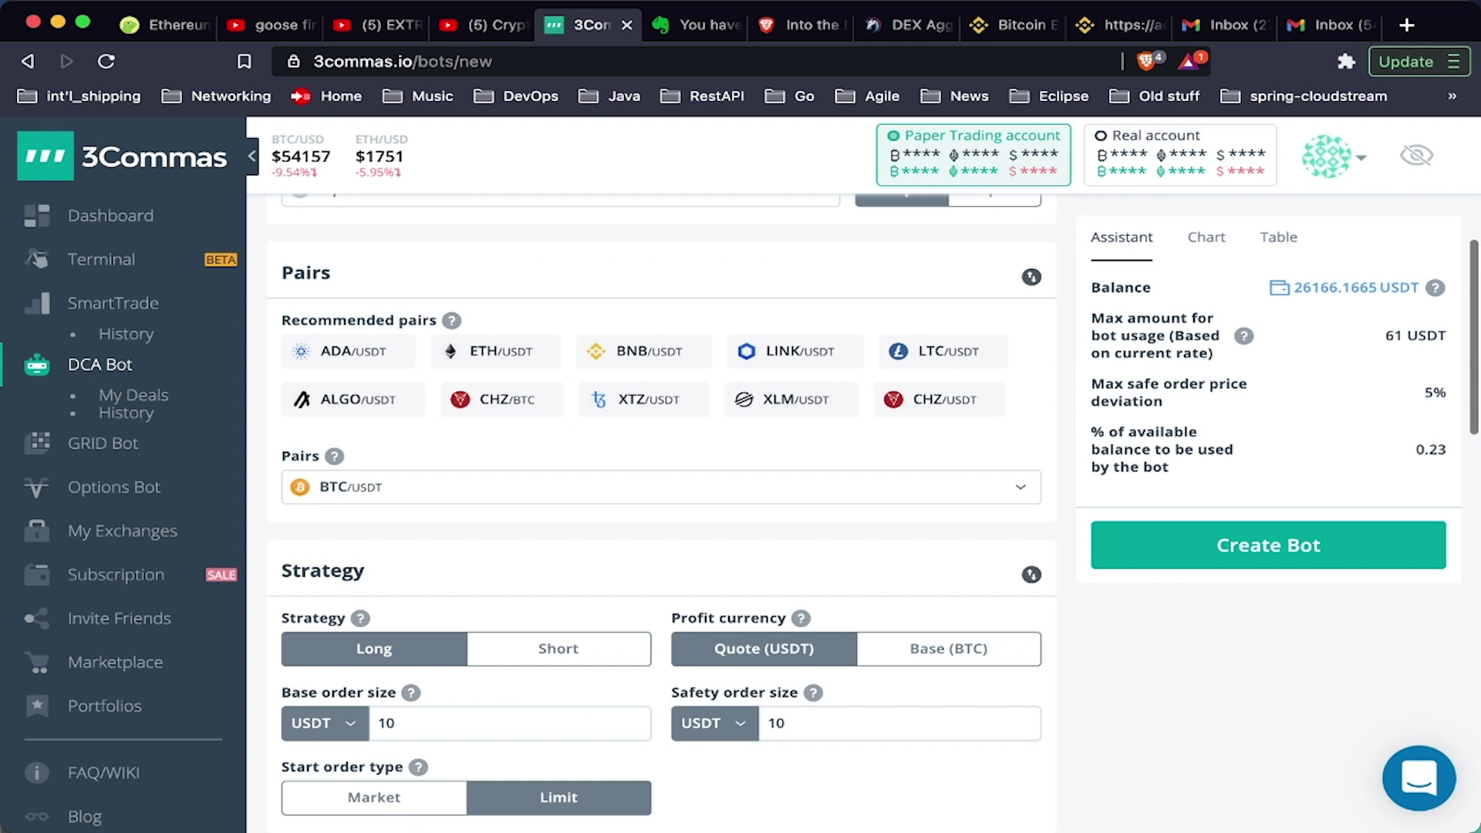
scroll(661, 513, down, 2)
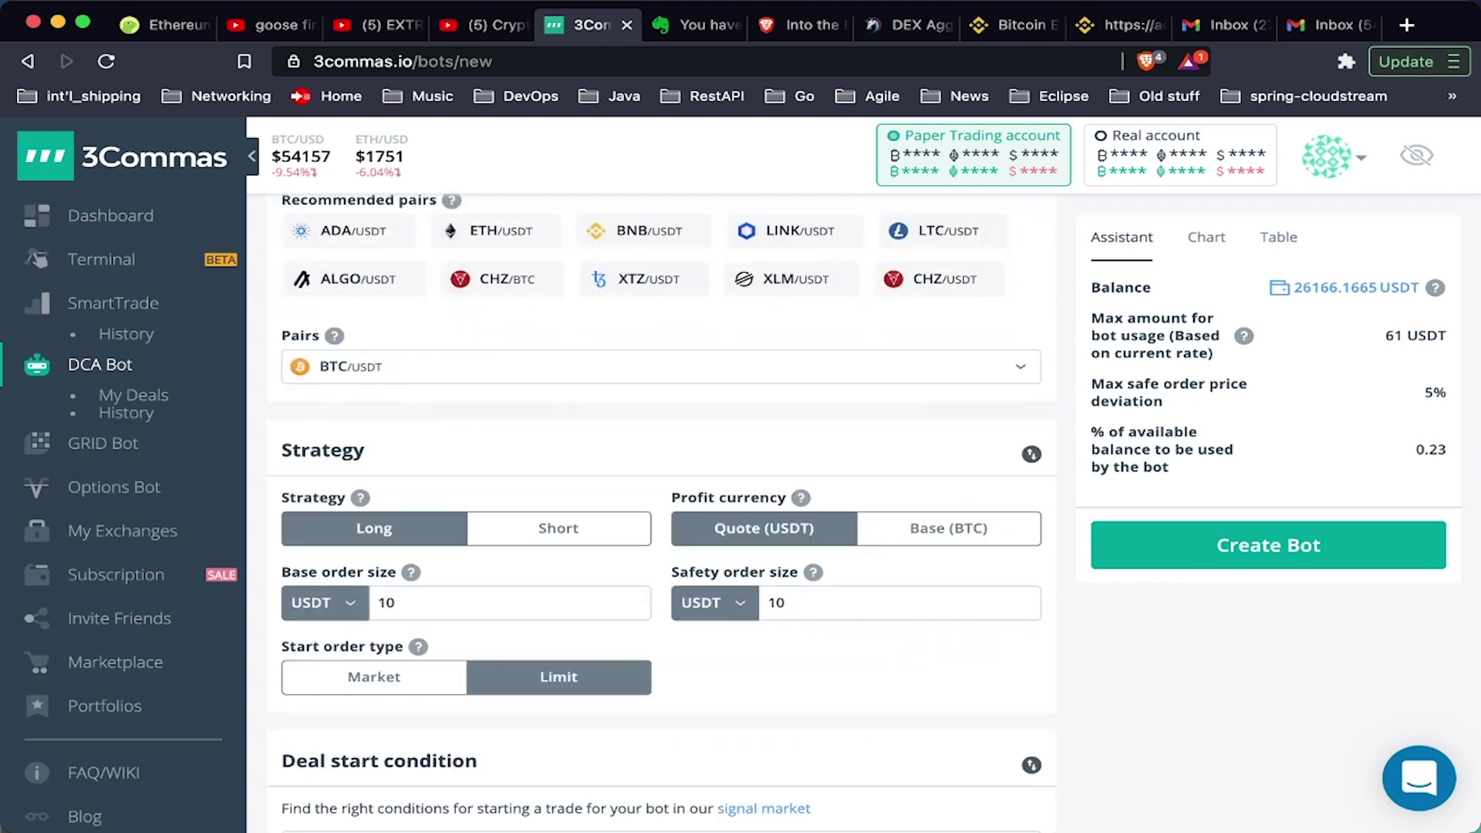
Set the base order size to 200 USDT and the safety order size to 100 USDT.
click(395, 603)
mouse_move(411, 572)
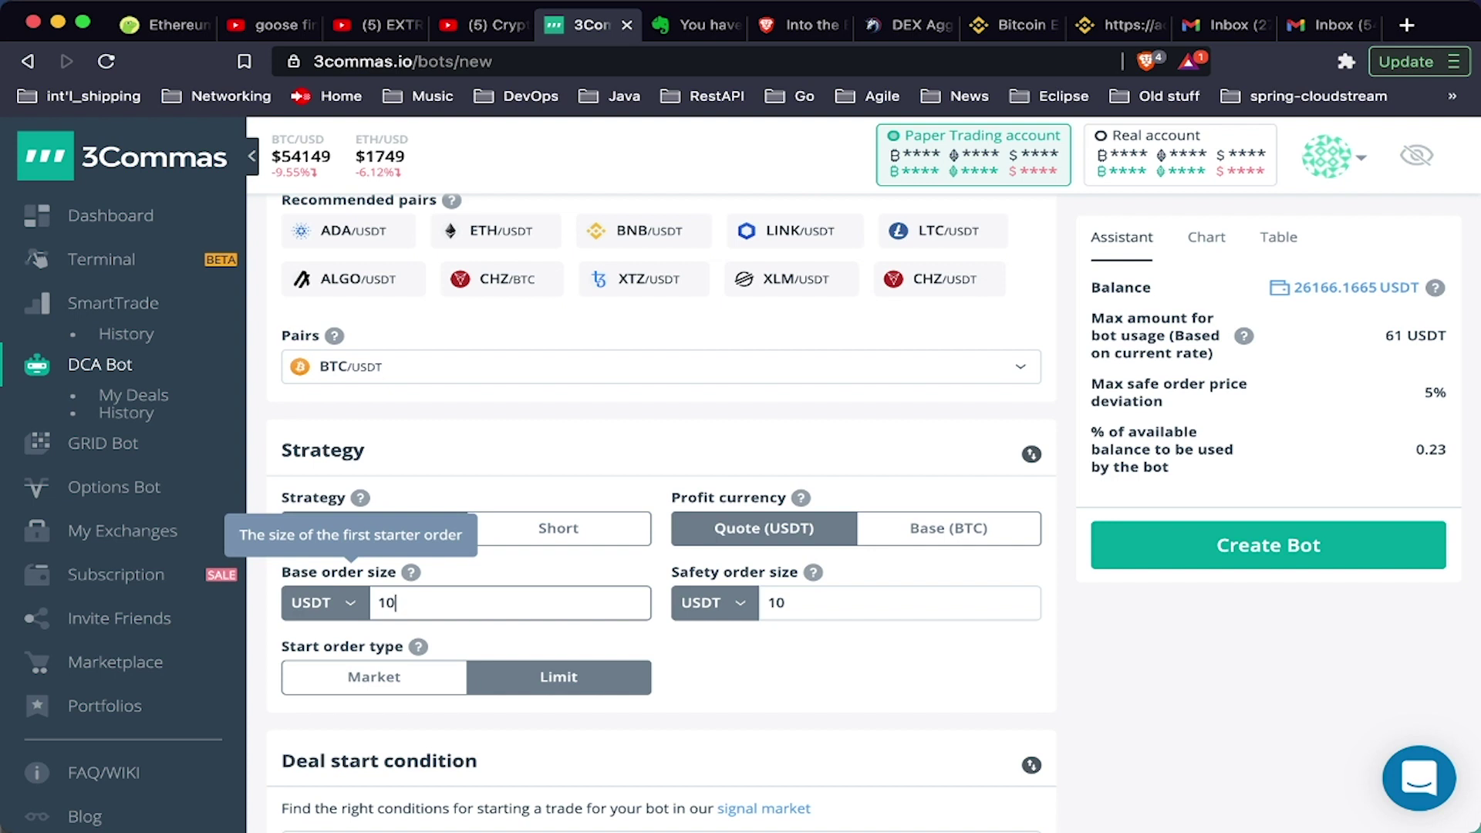
key(BackSpace)
key(BackSpace)
text(200)
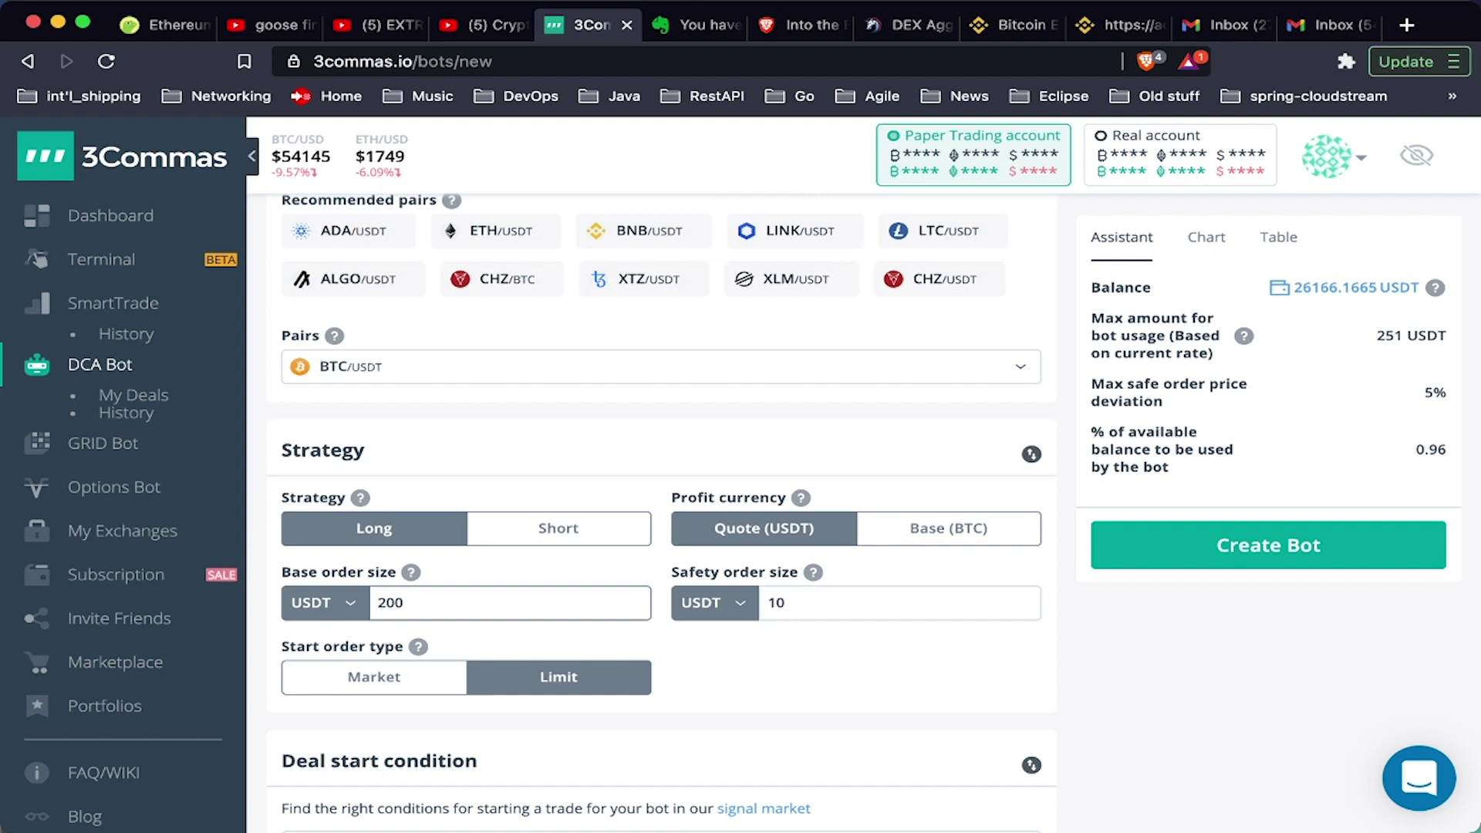
click(788, 603)
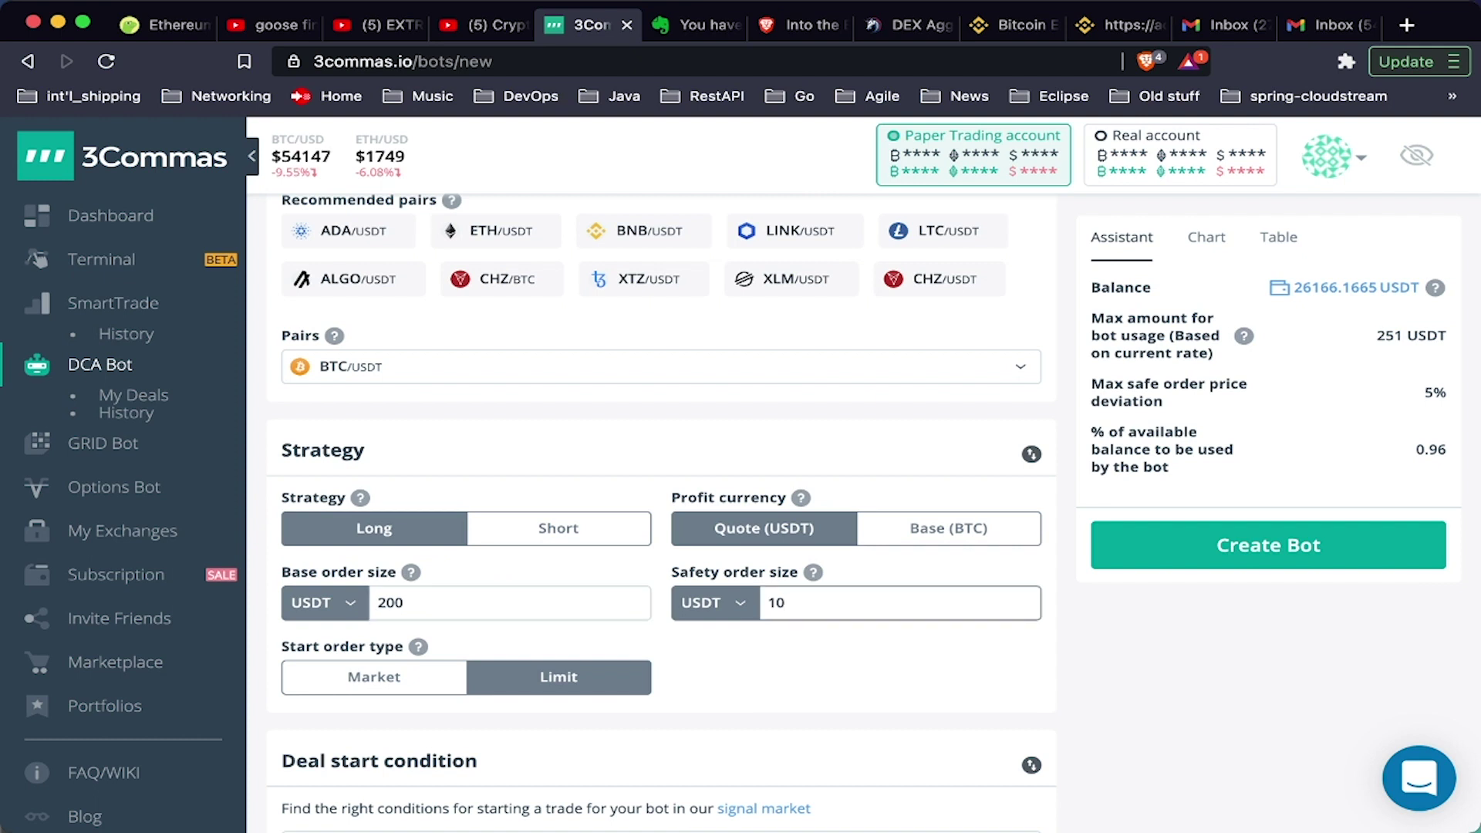
text(0)
scroll(661, 509, down, 1)
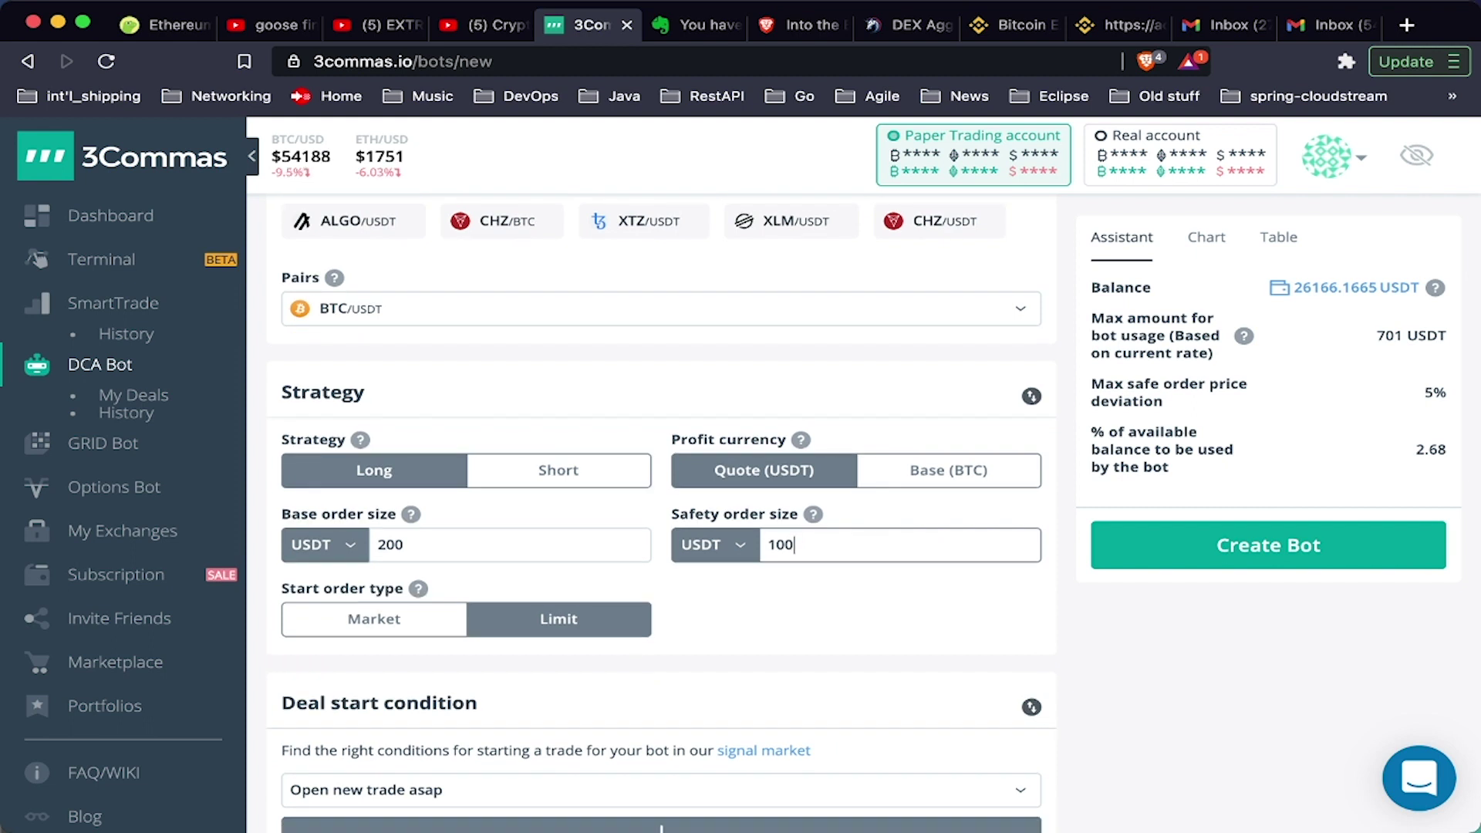
Change the deal start condition from Open new trade asap to QFL (Original, 3%).
scroll(661, 510, up, 1)
scroll(661, 509, down, 3)
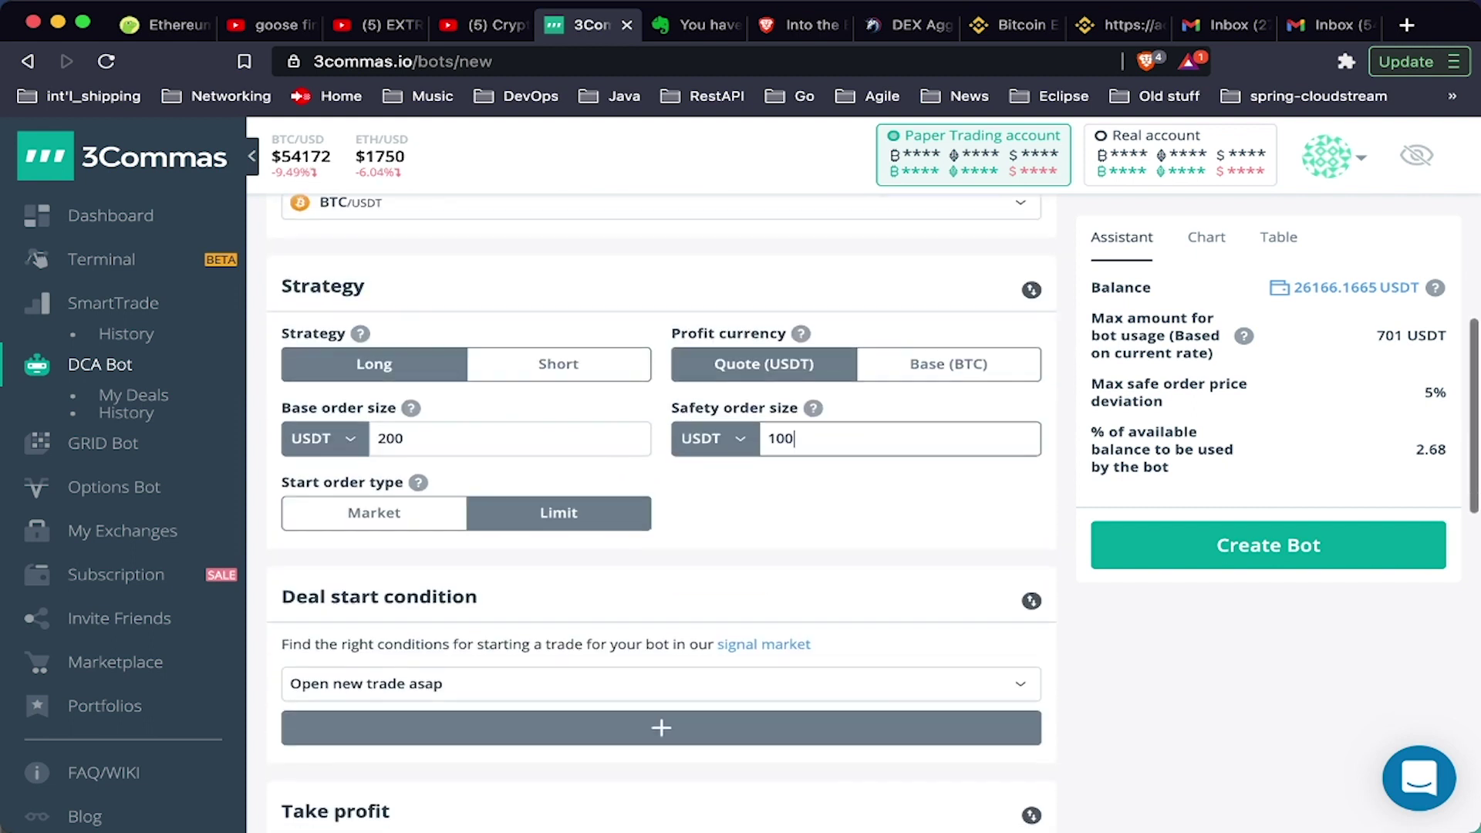
scroll(661, 509, down, 2)
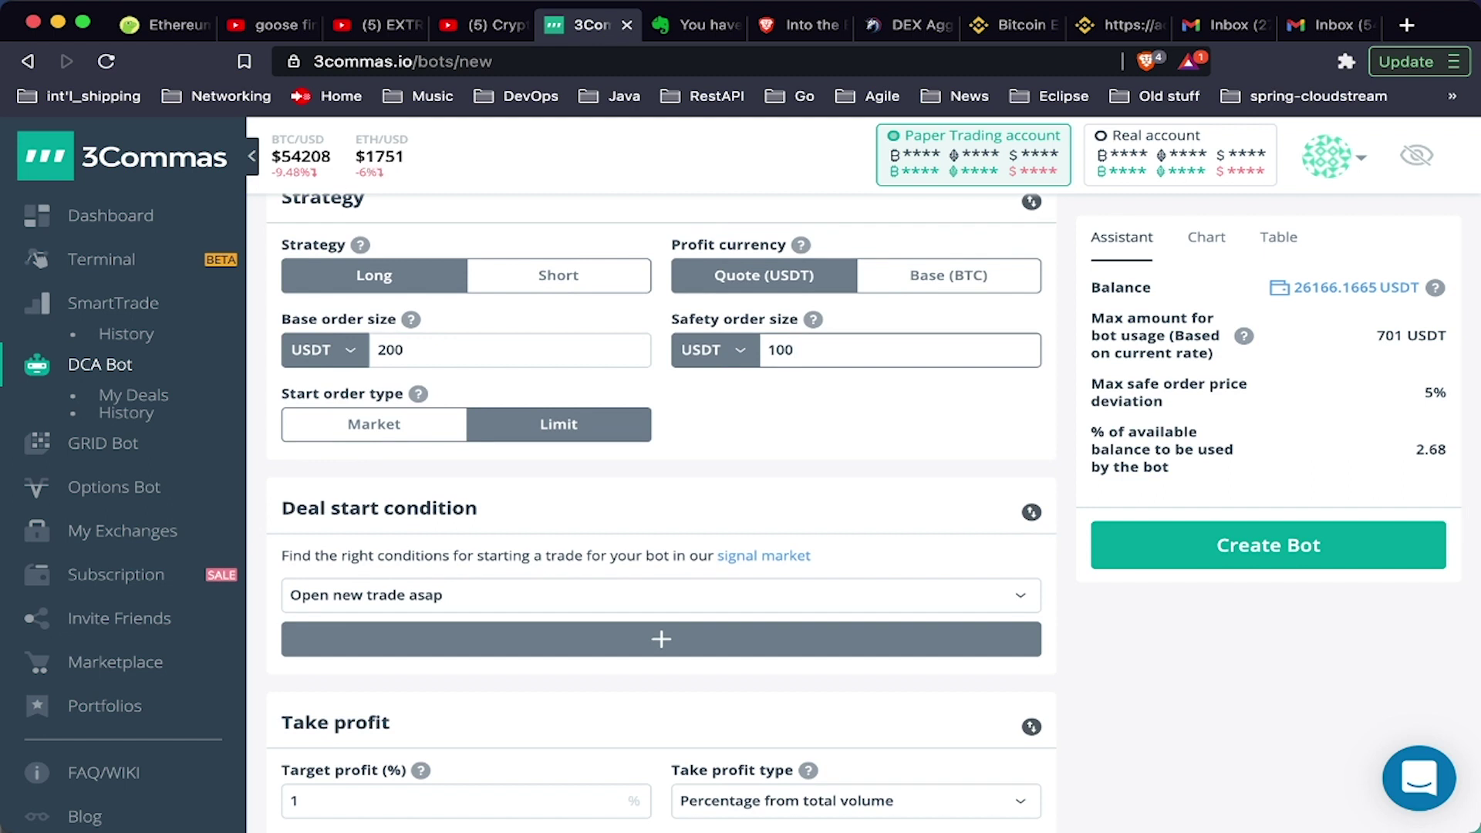
drag(478, 508, 281, 509)
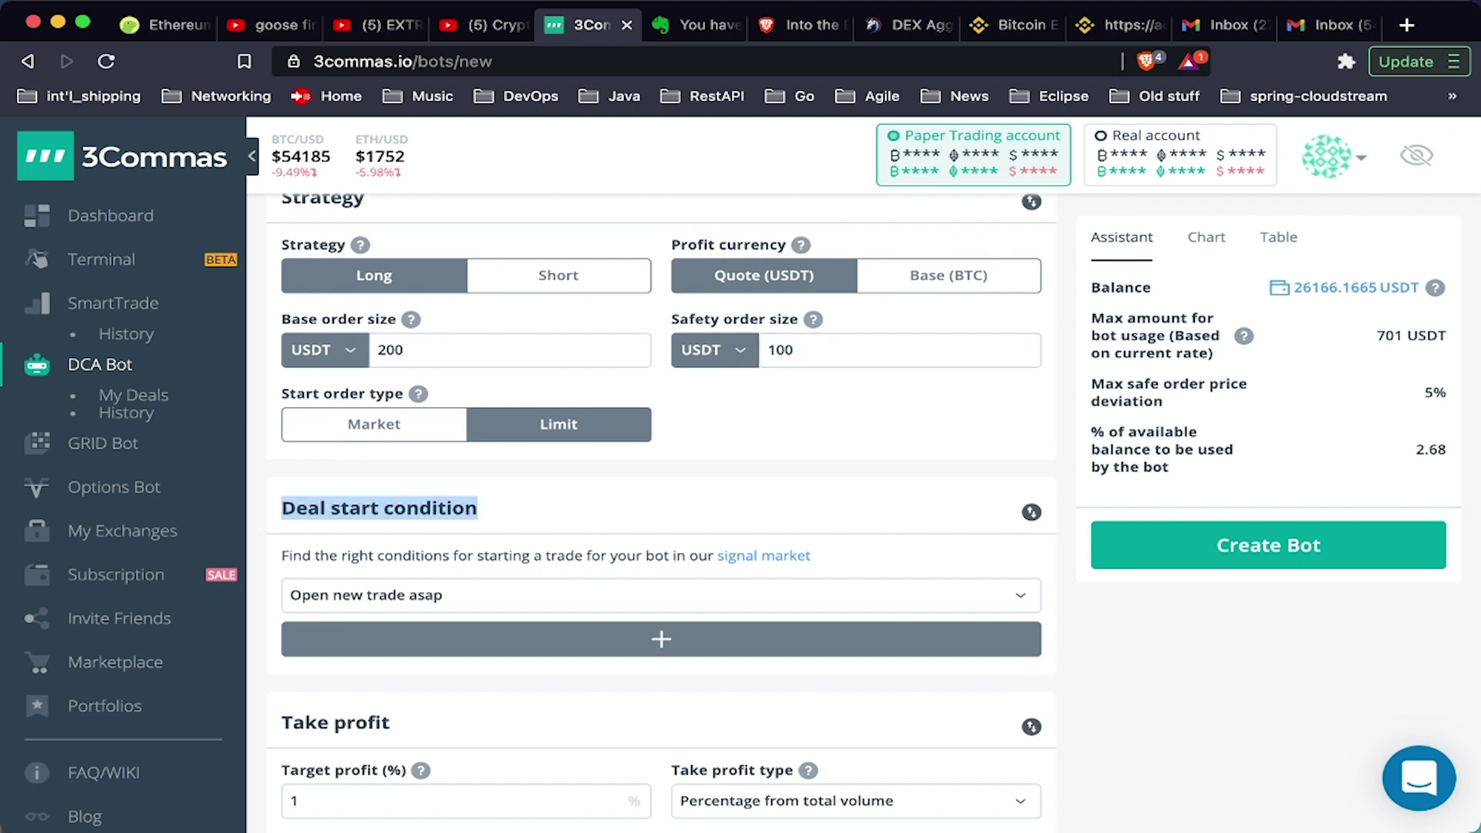
click(661, 595)
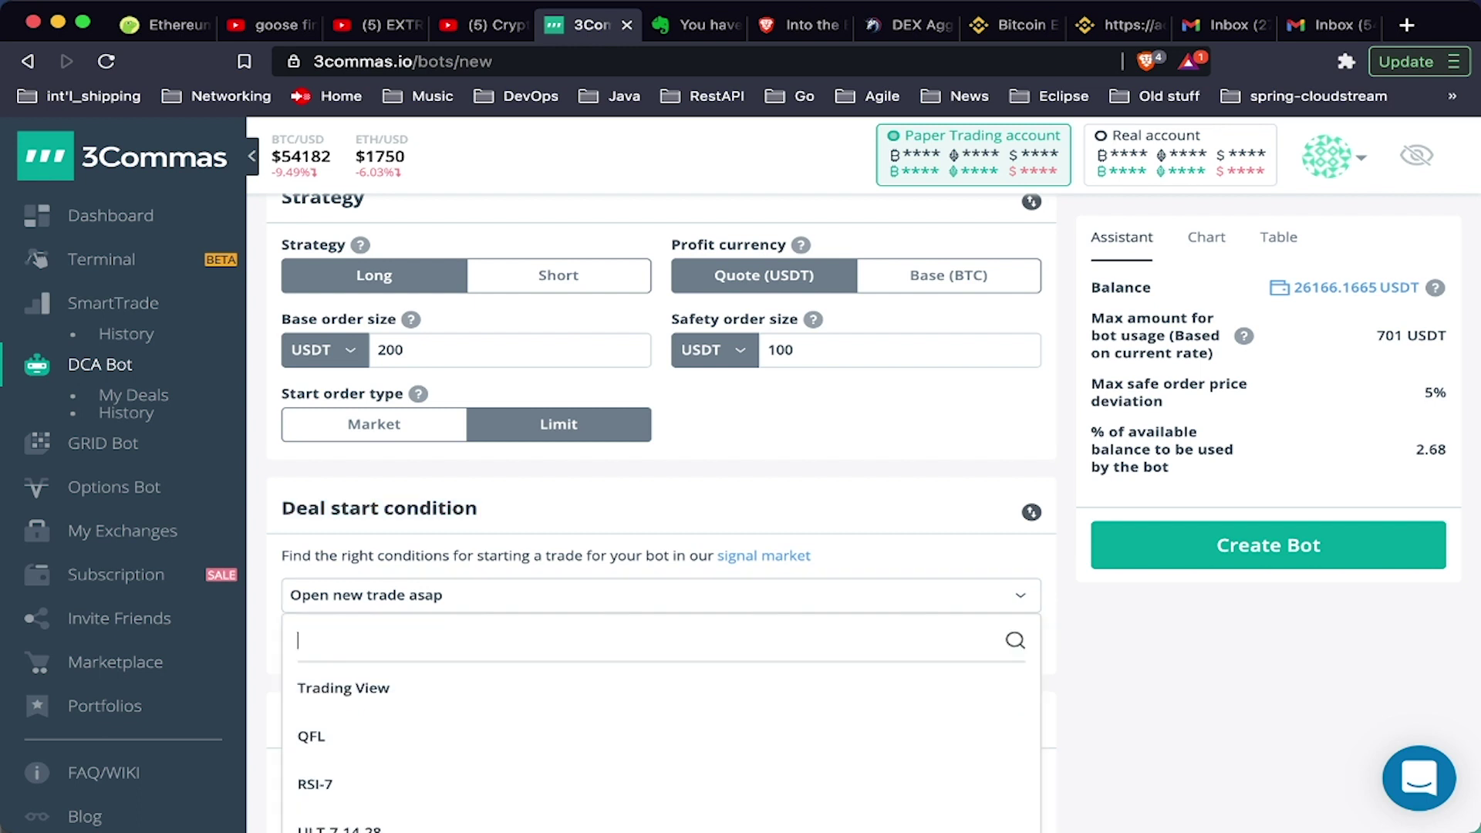
scroll(661, 617, down, 1)
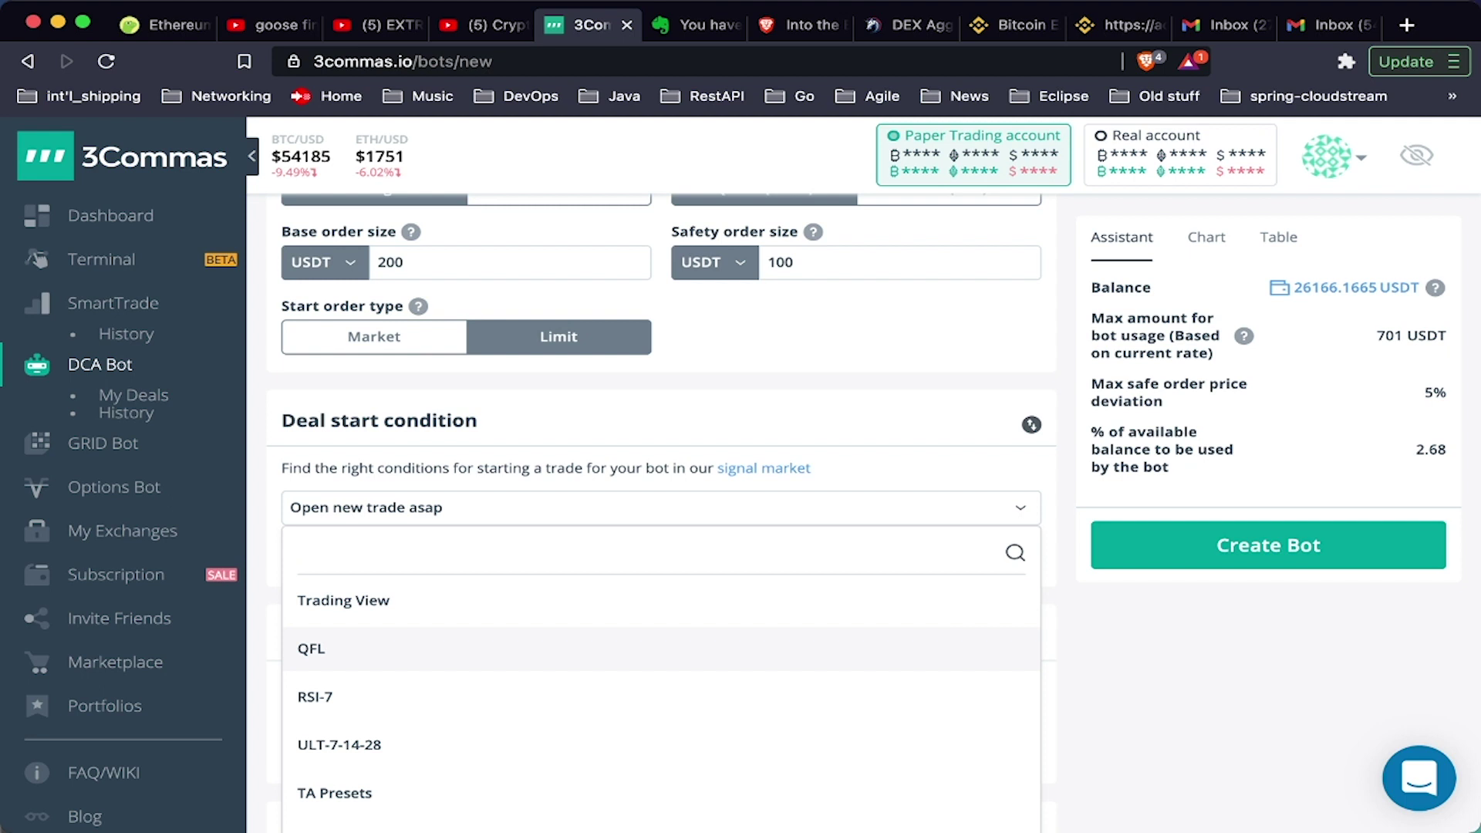
click(661, 648)
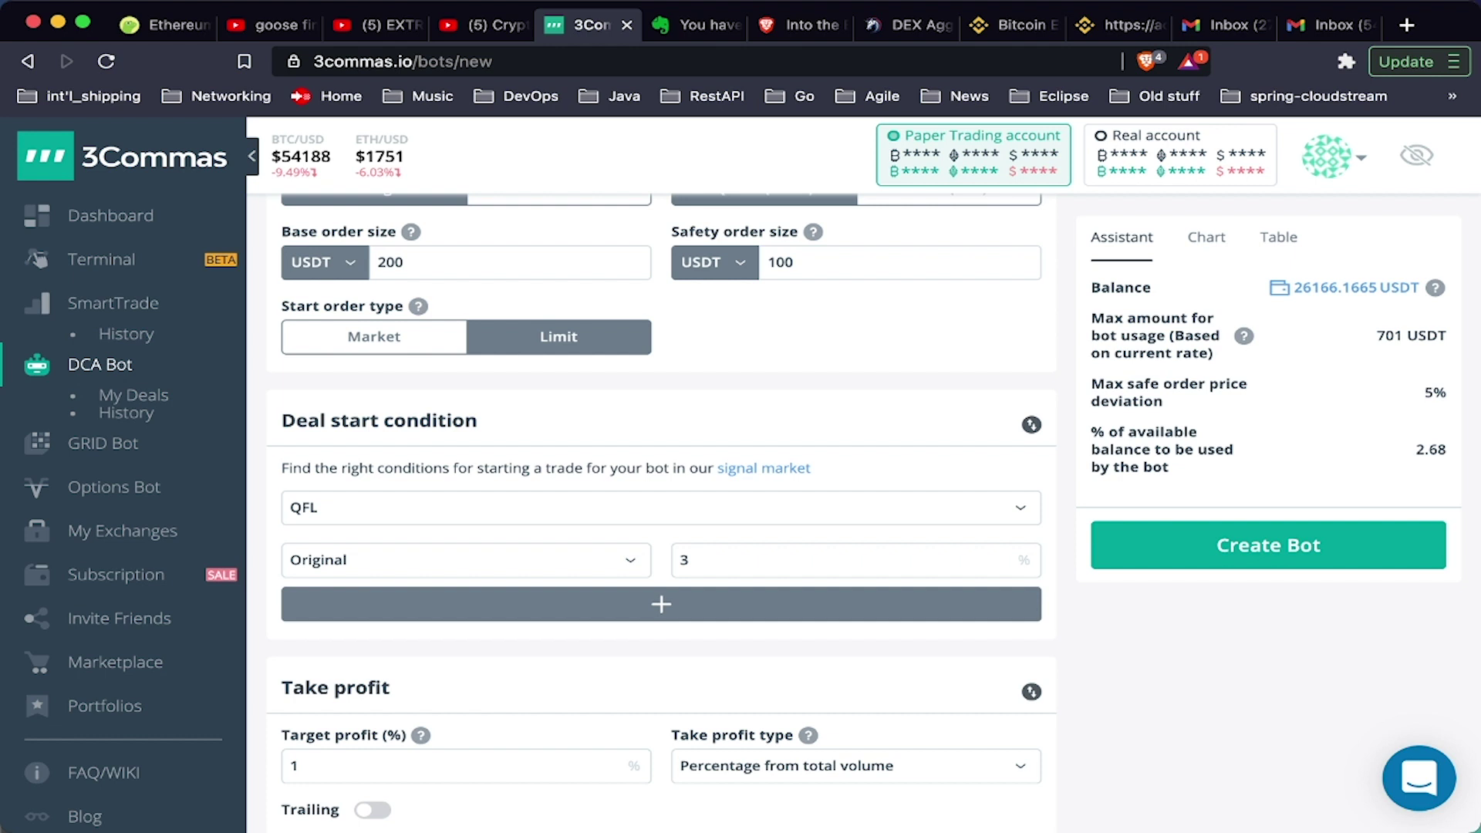
Reopen the deal start condition list and close it with QFL still selected.
scroll(661, 509, down, 1)
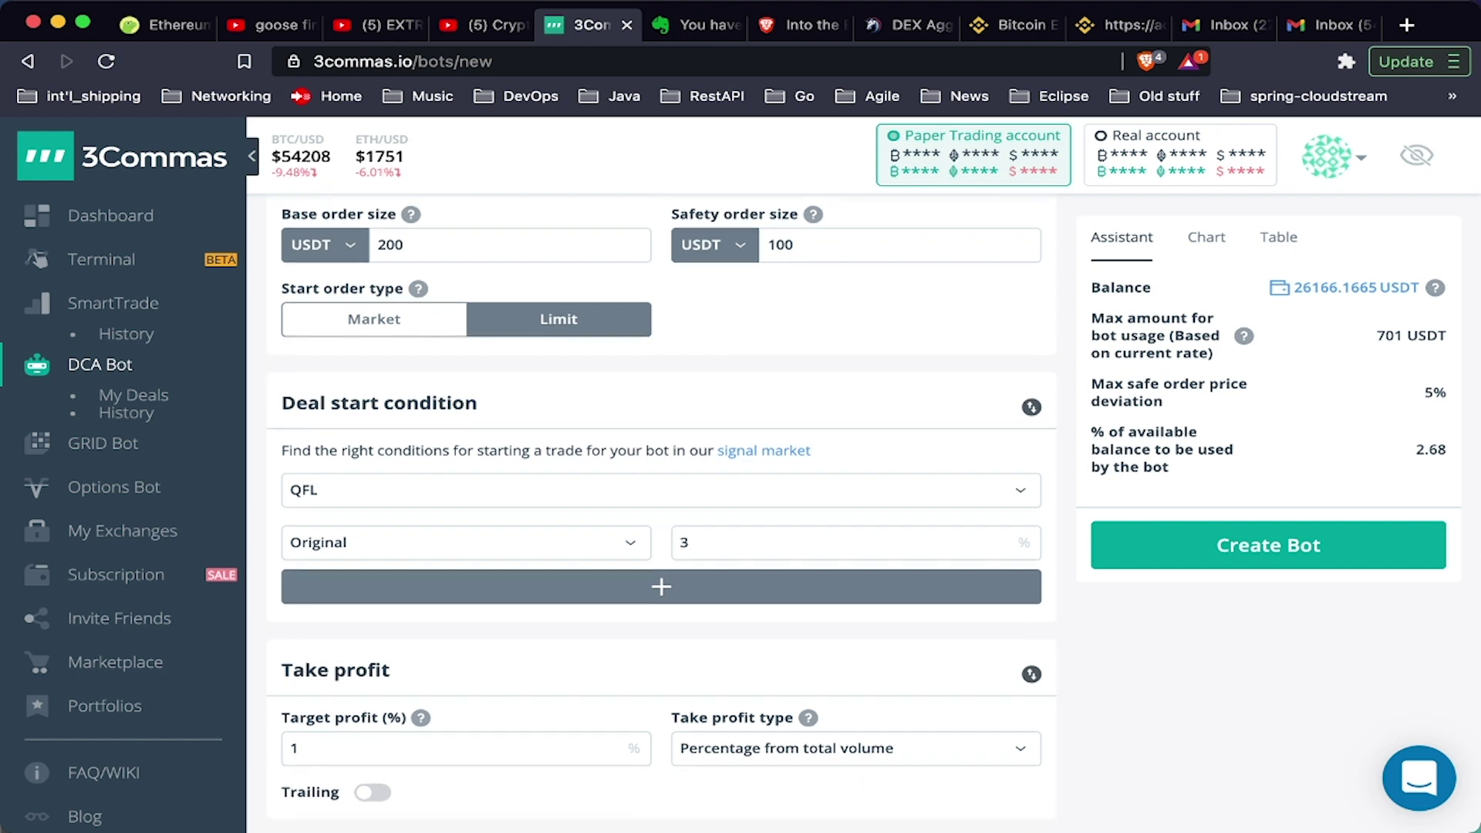
scroll(420, 571, down, 4)
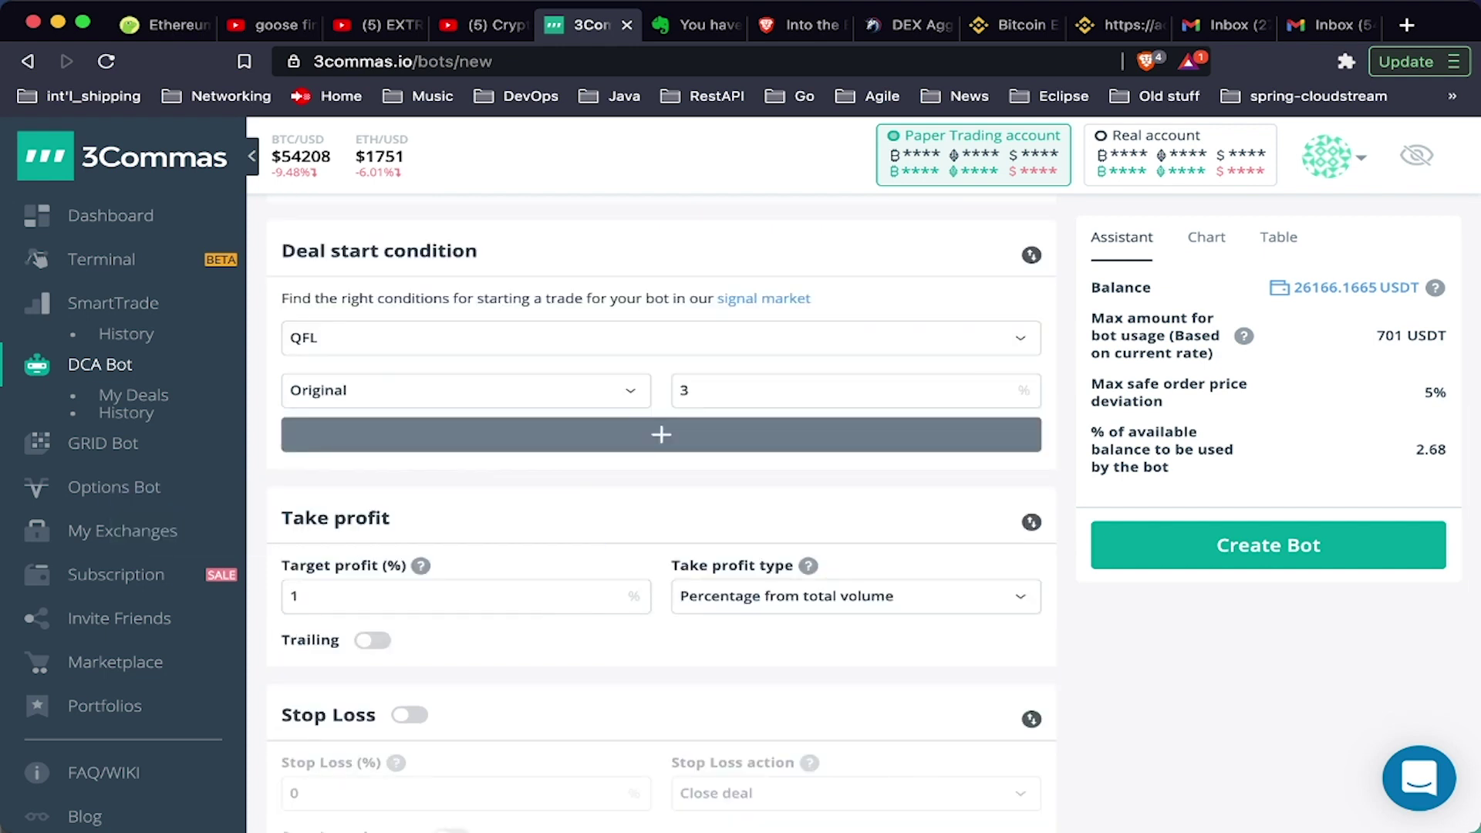
click(339, 596)
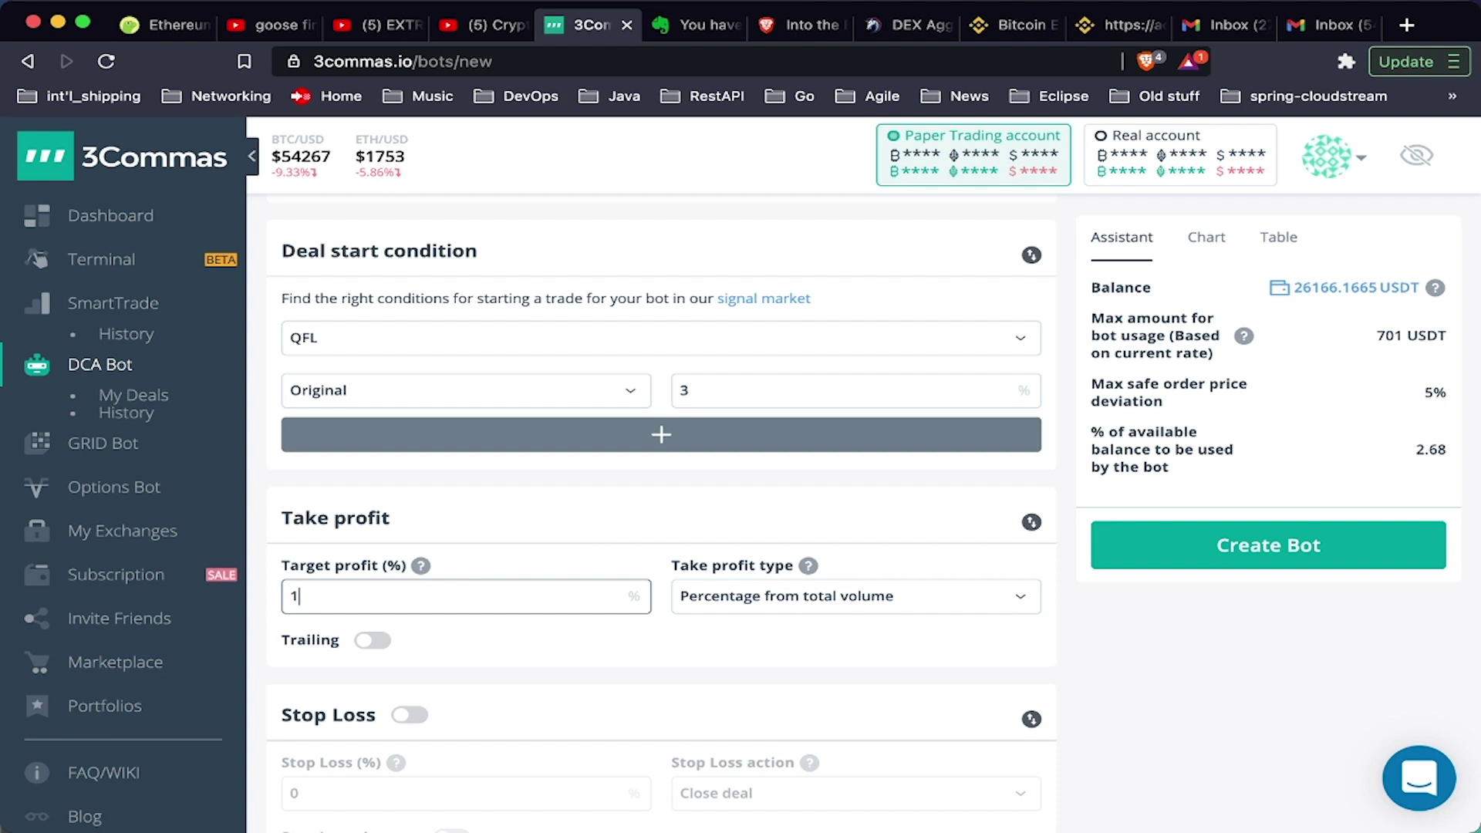
click(661, 338)
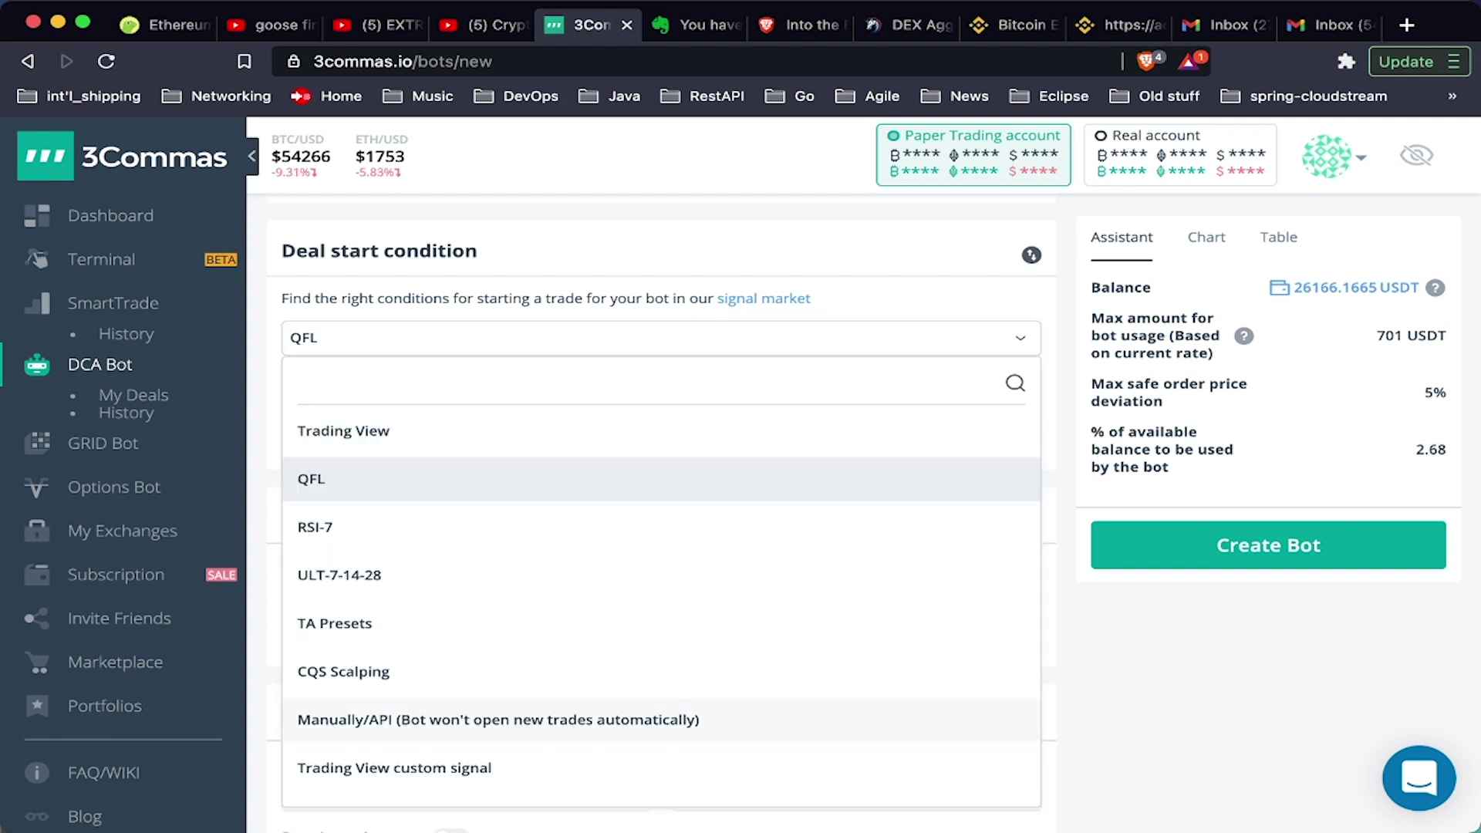
scroll(540, 713, down, 1)
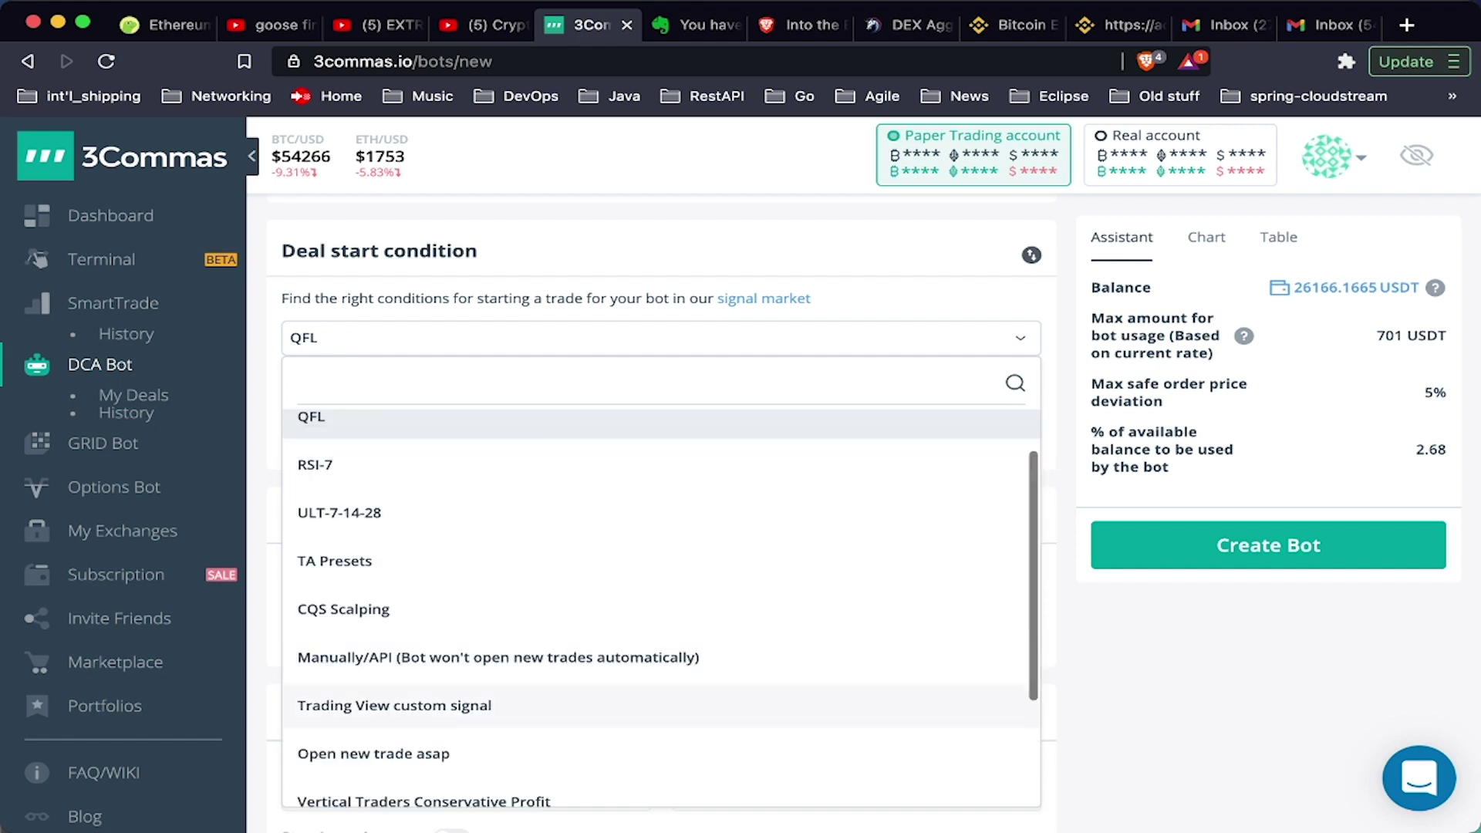
scroll(540, 694, down, 2)
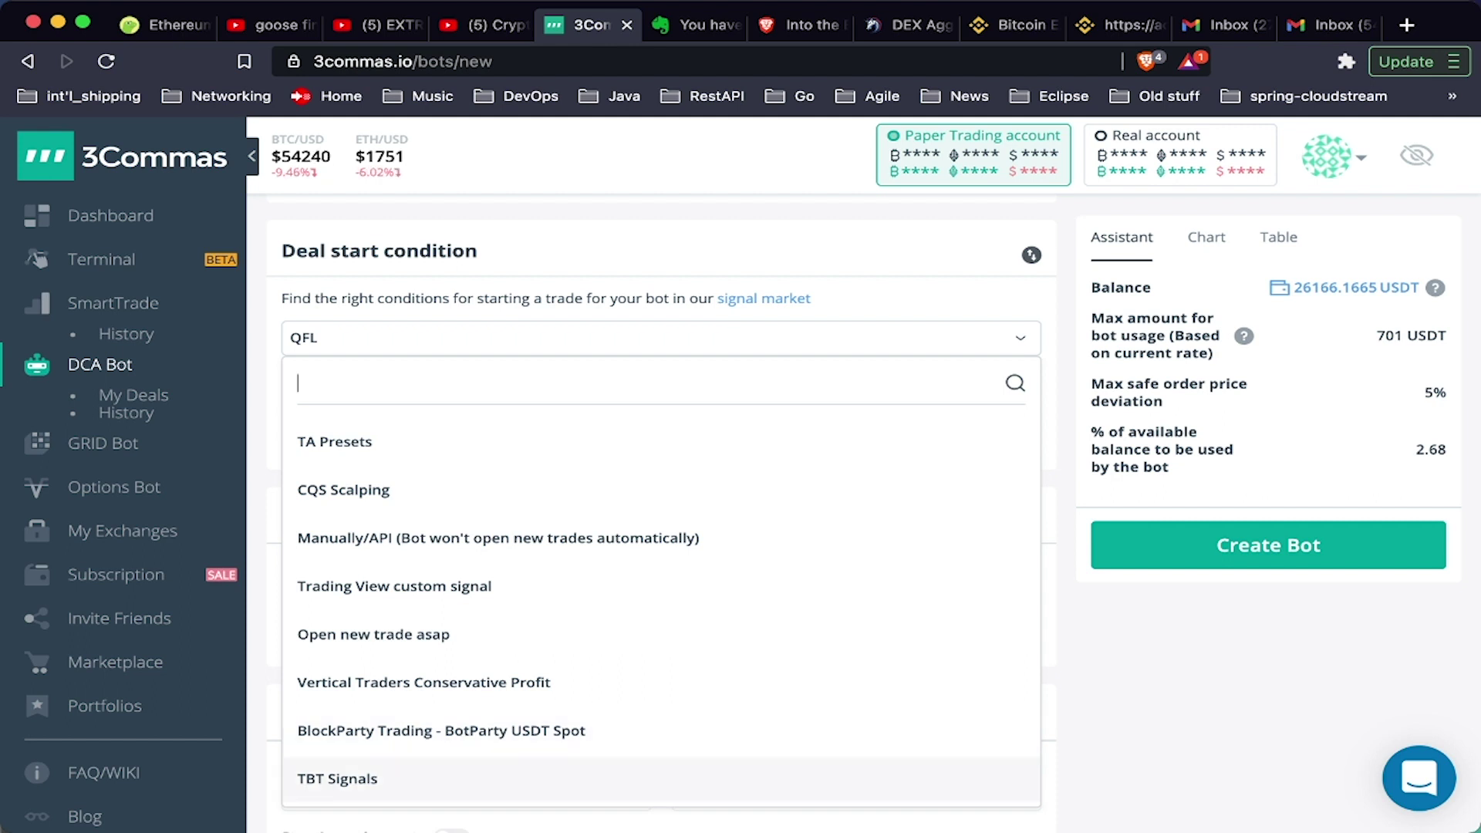
scroll(655, 679, up, 1)
scroll(655, 679, up, 3)
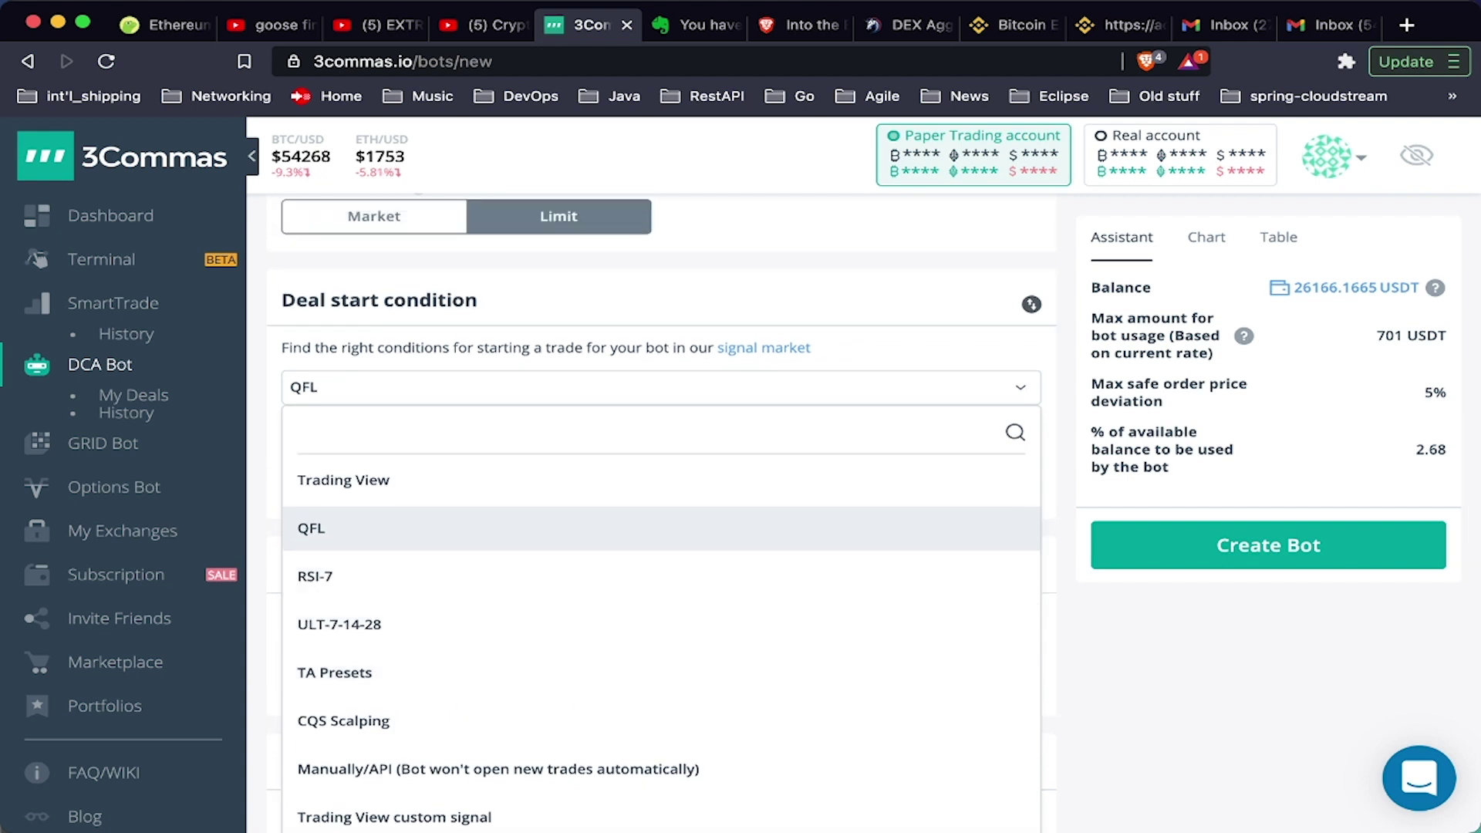
click(311, 528)
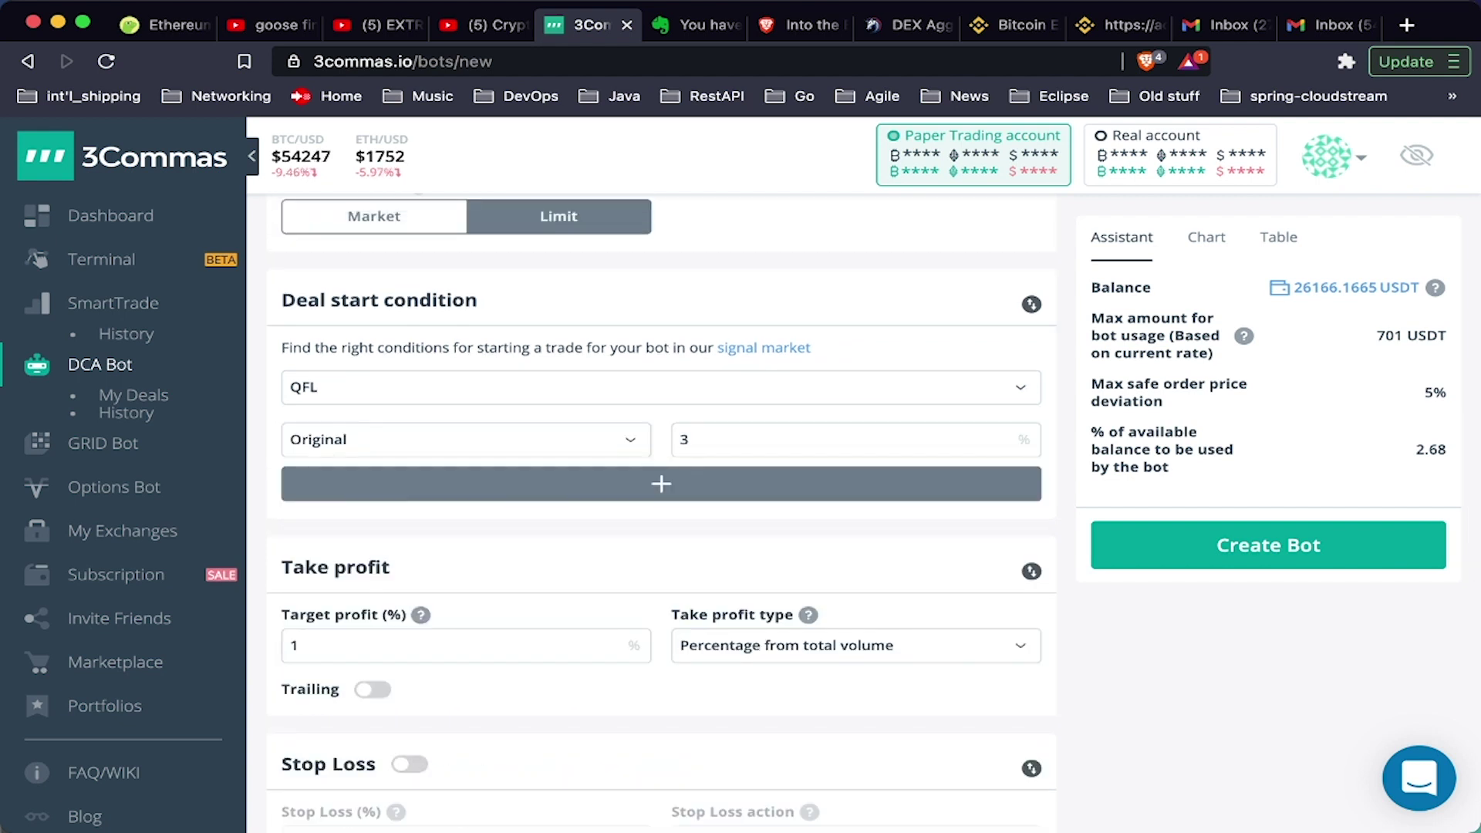
scroll(661, 513, down, 1)
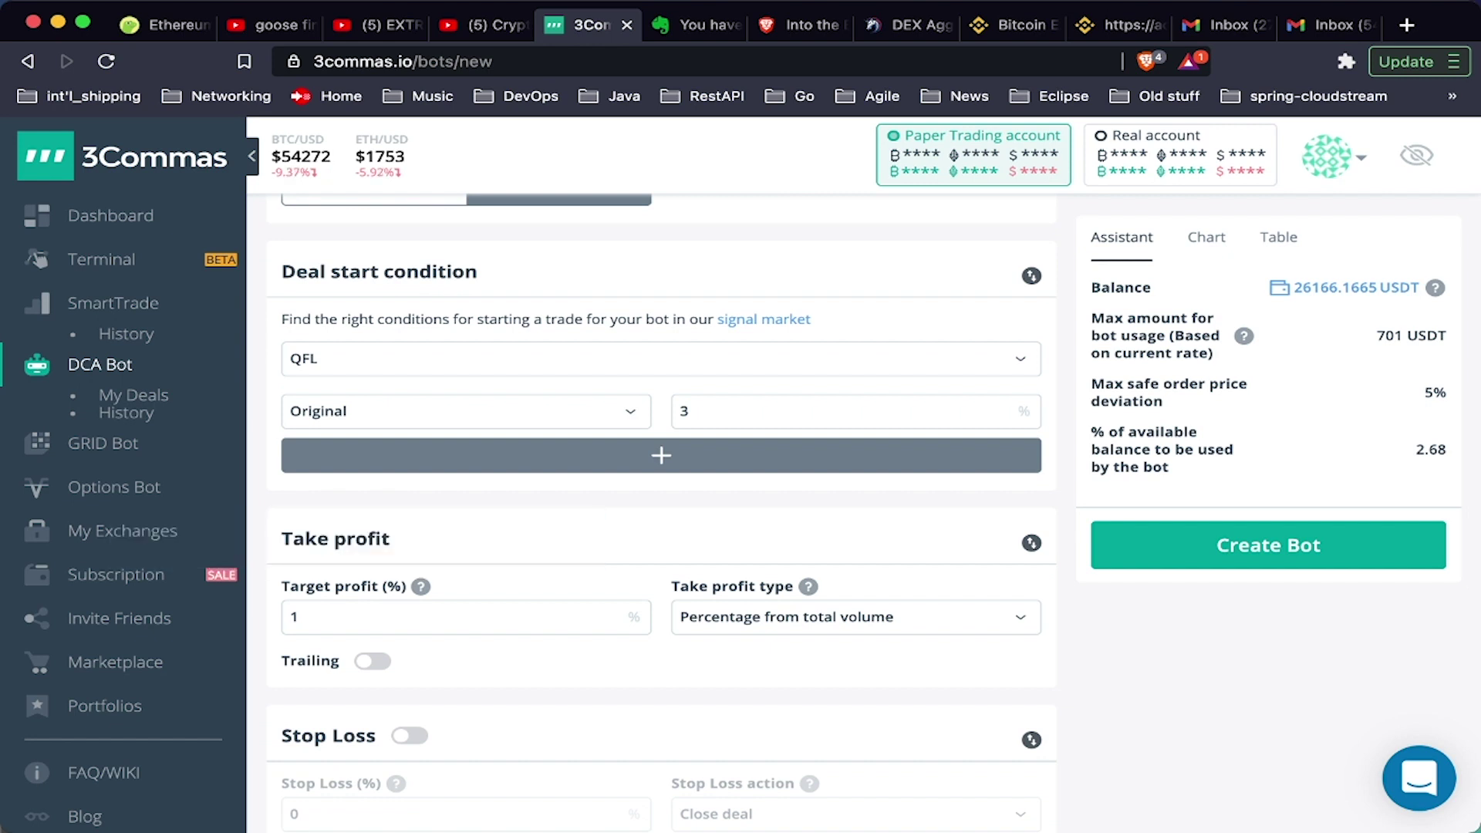
Change the target profit from 1% to 2% of total volume.
mouse_move(420, 587)
click(432, 617)
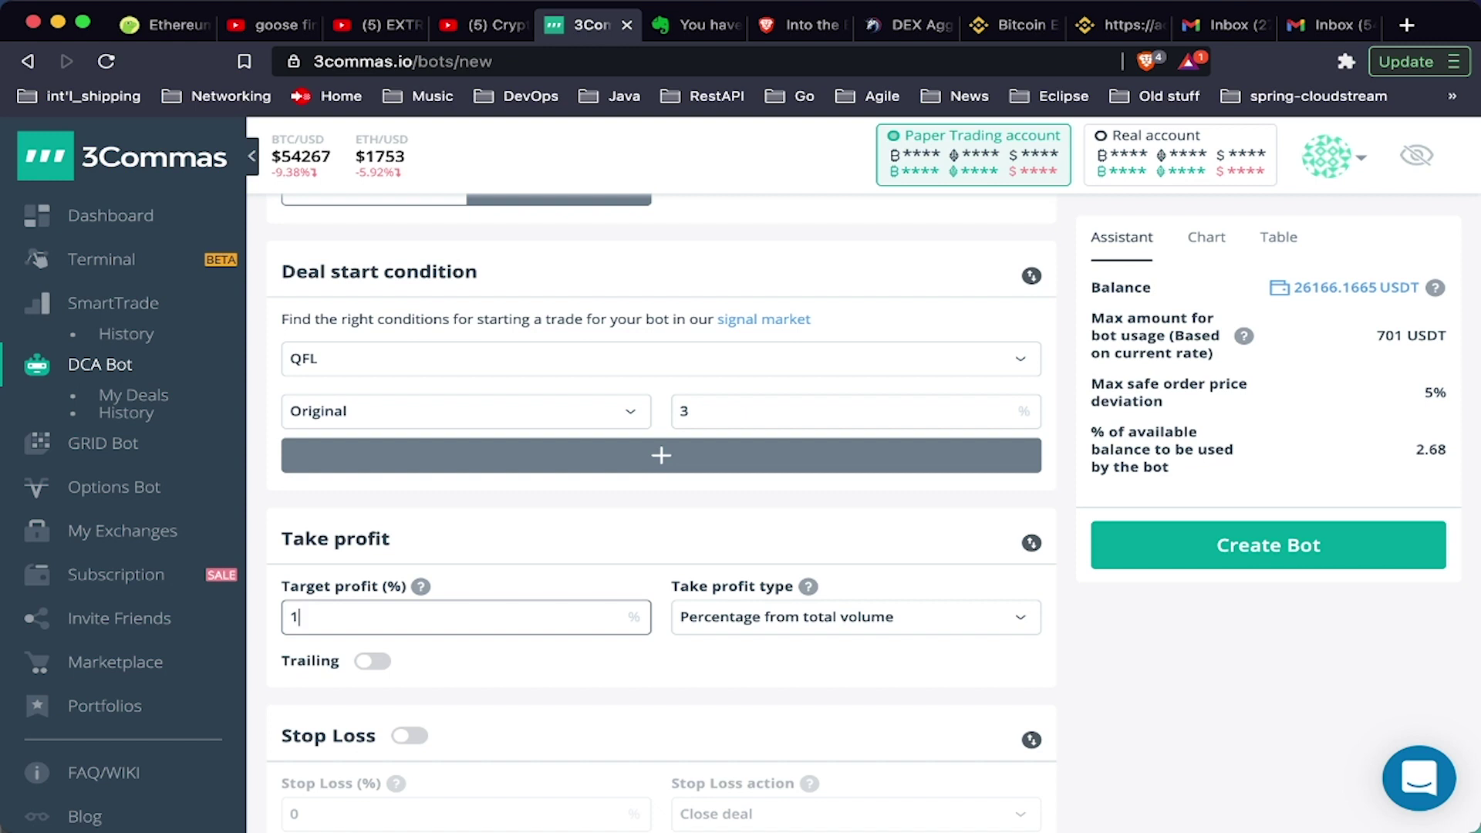
text(3)
key(BackSpace)
text(2)
key(Tab)
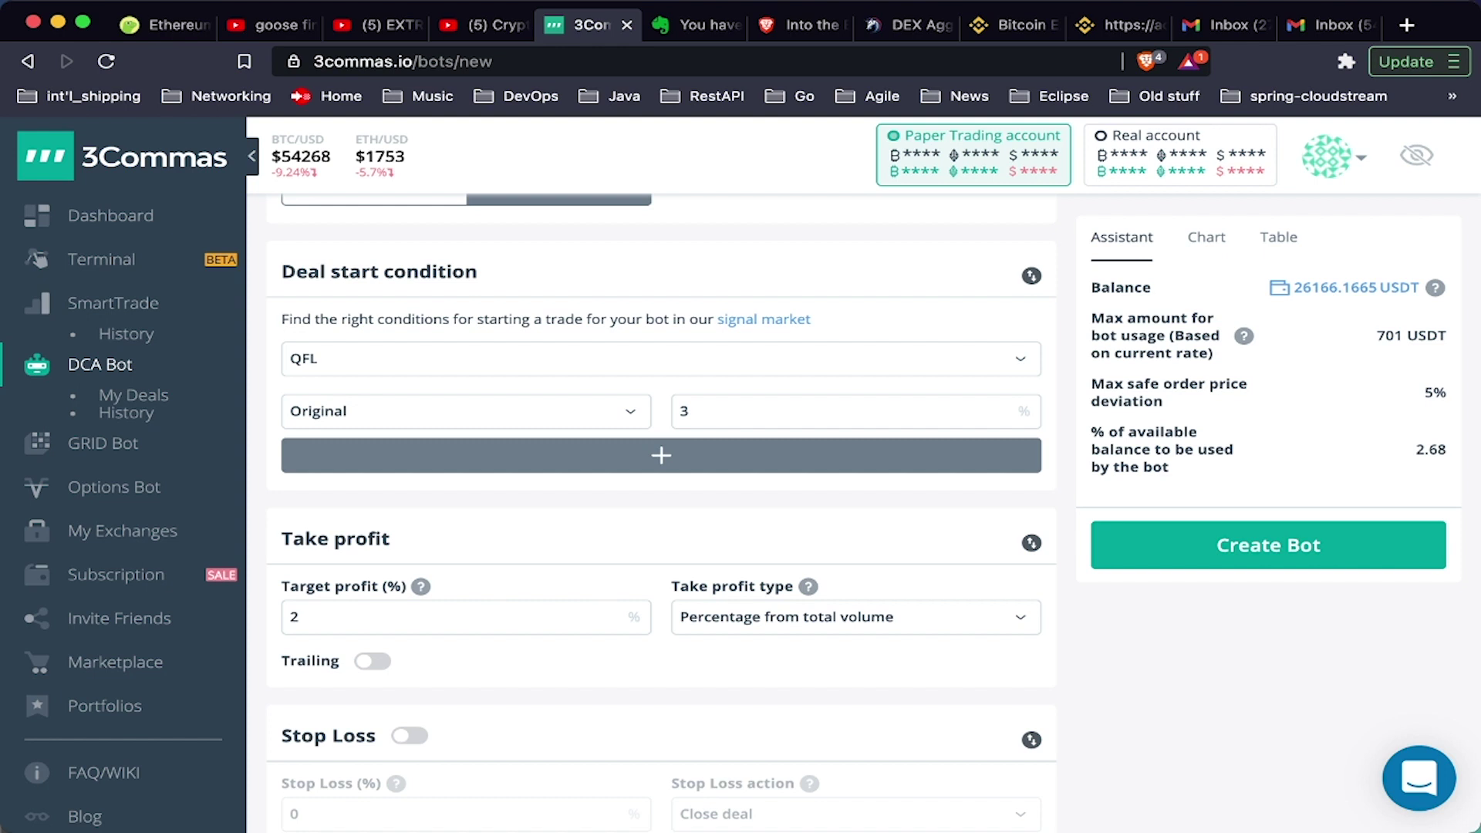
scroll(662, 513, down, 2)
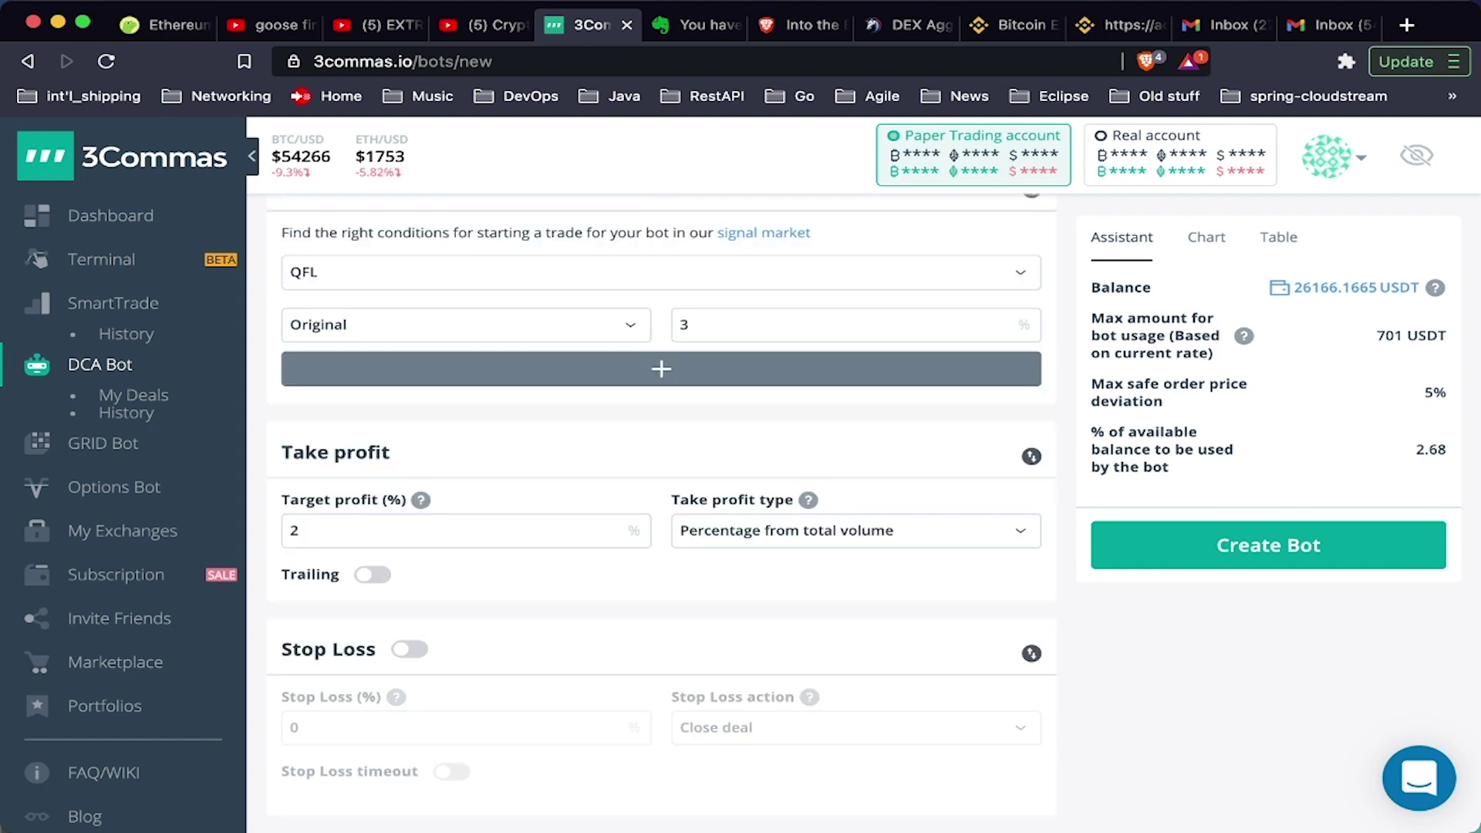
Turn on trailing take profit, keeping the 0.2% trailing deviation.
click(372, 574)
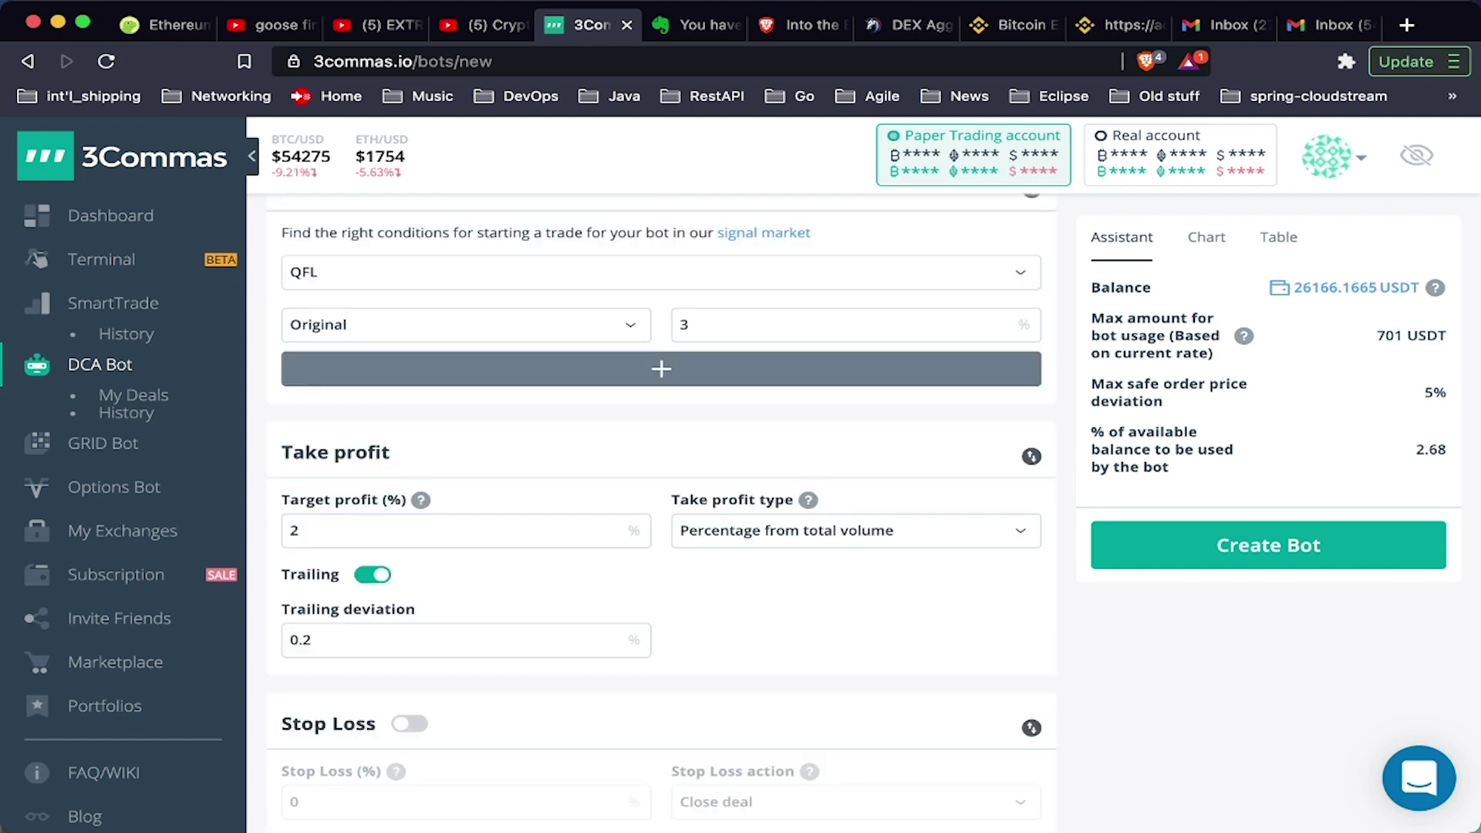
click(315, 640)
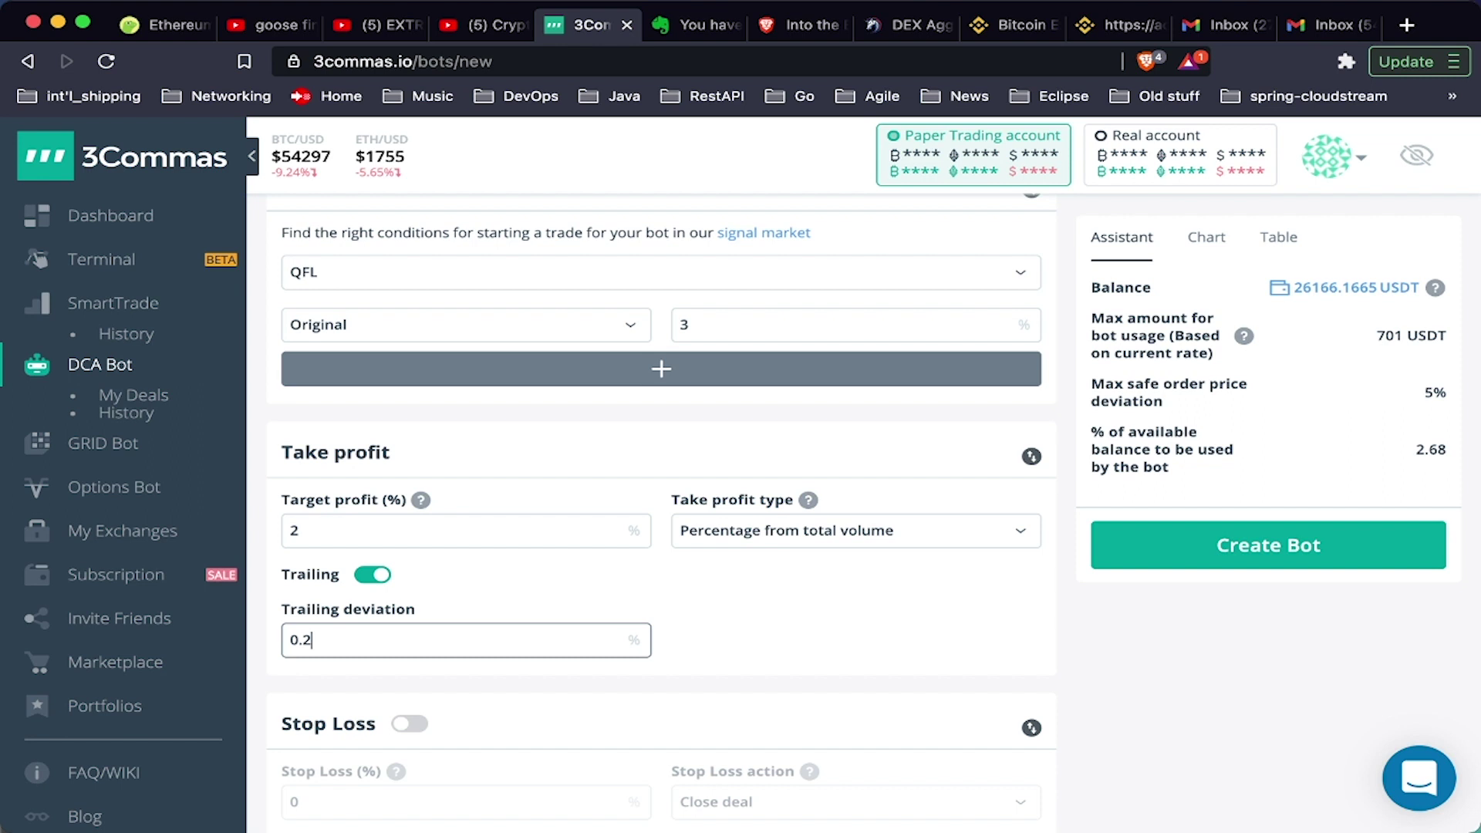
key(Tab)
scroll(661, 502, down, 3)
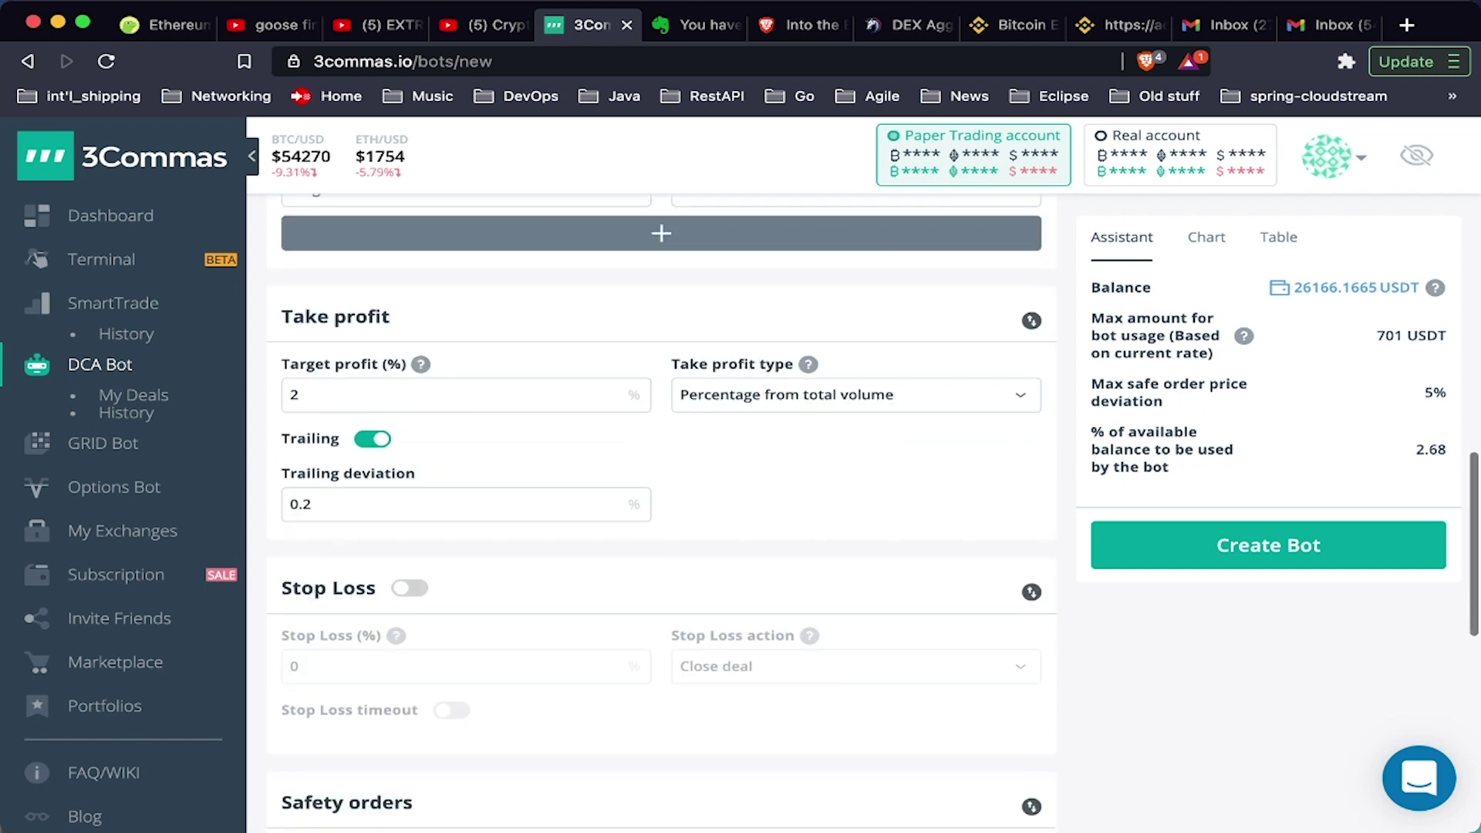
Enable stop loss at 10% with Close deal as the stop loss action.
click(410, 587)
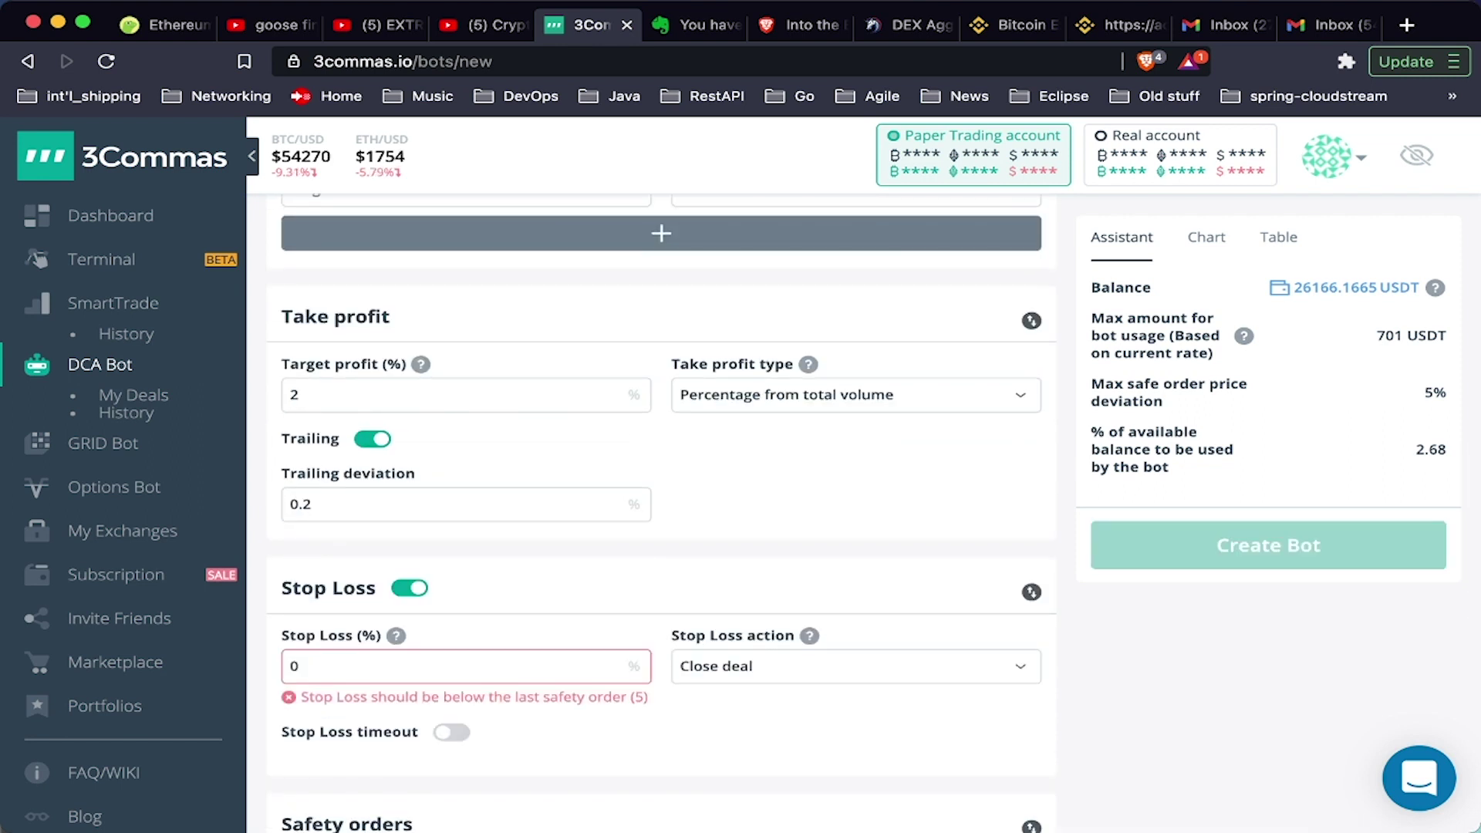
scroll(410, 587, down, 1)
click(299, 604)
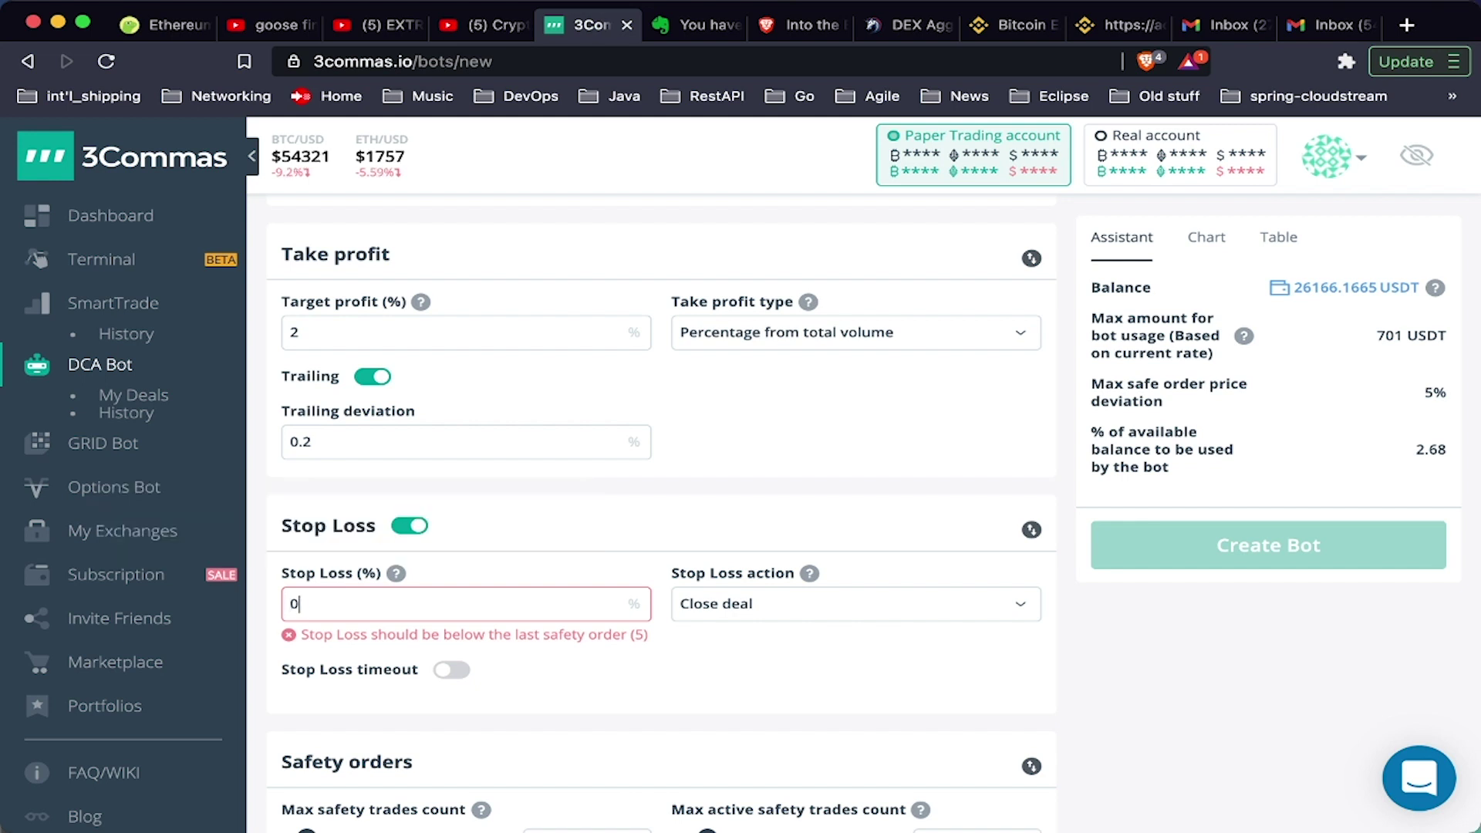
key(BackSpace)
text(10)
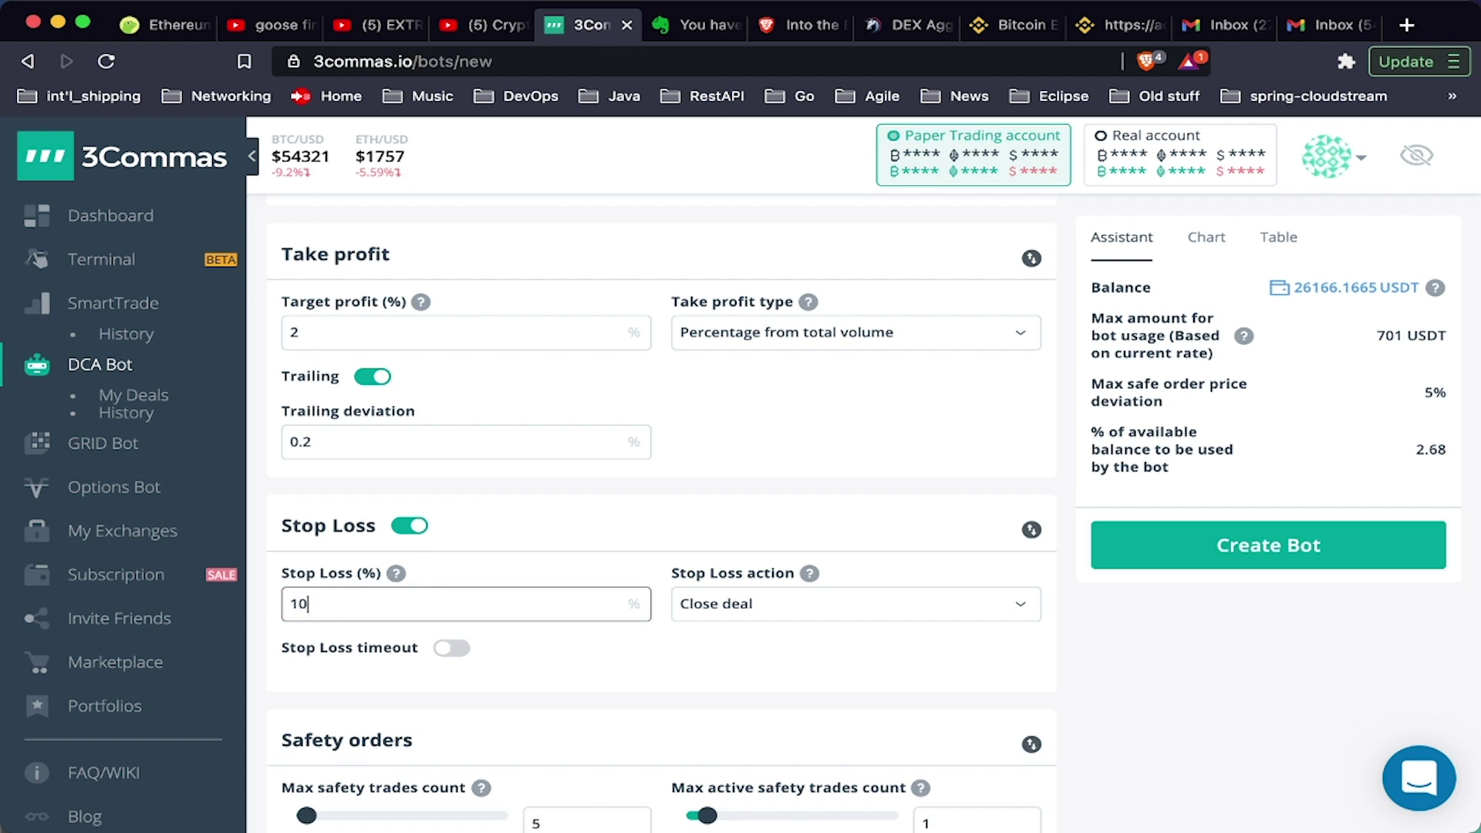
click(856, 604)
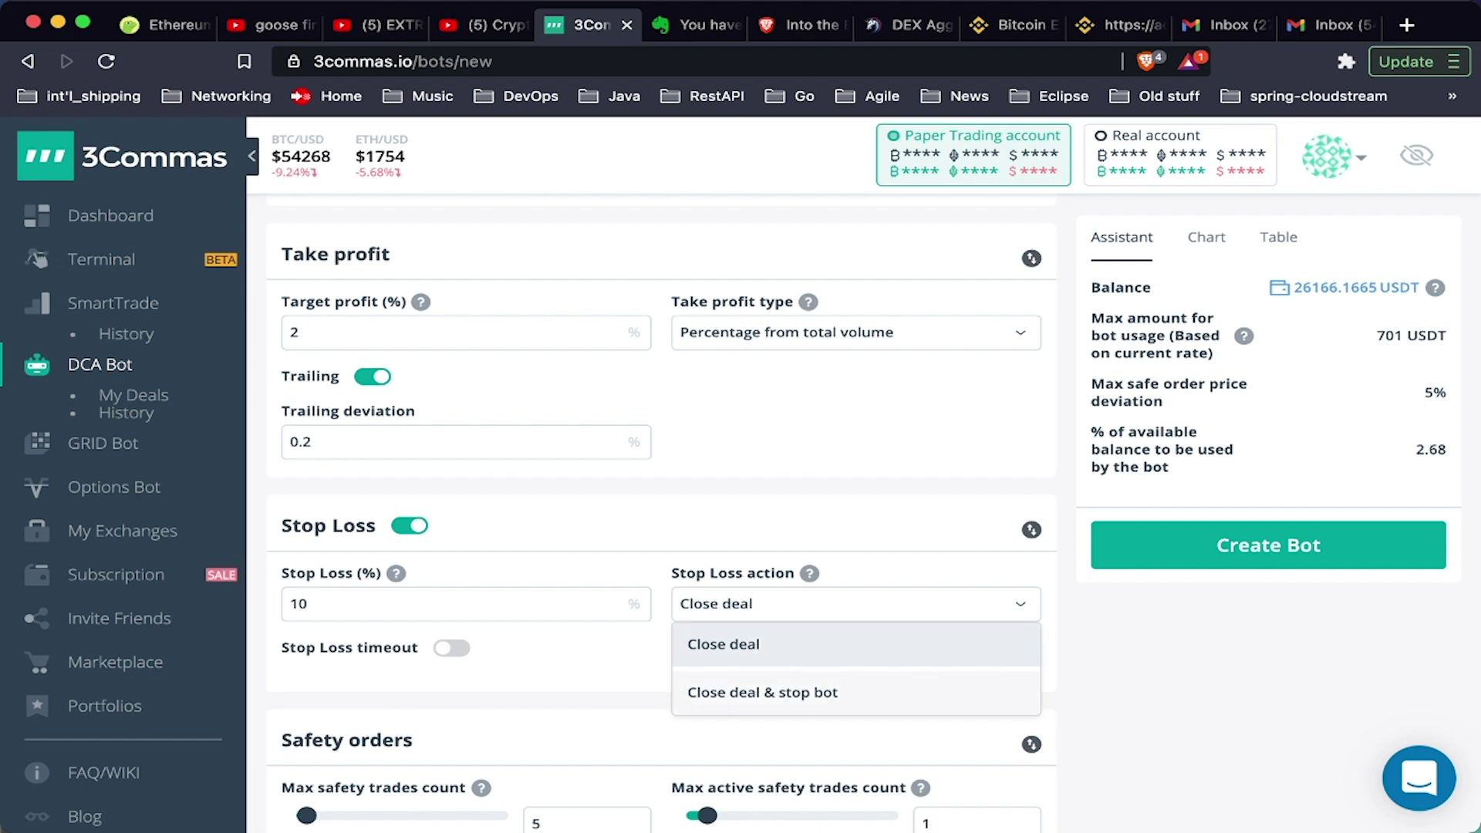
click(724, 644)
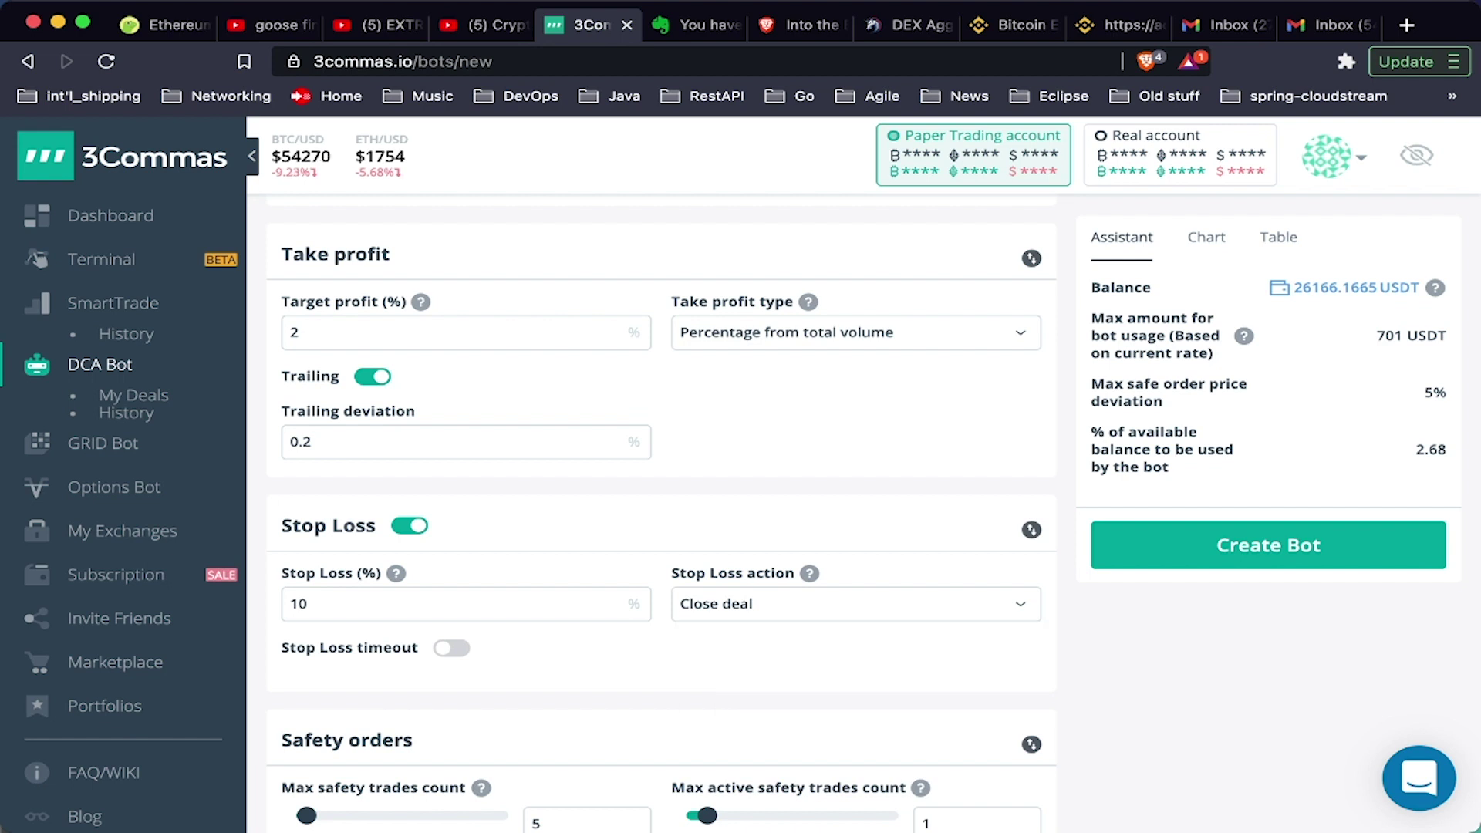
scroll(661, 513, down, 3)
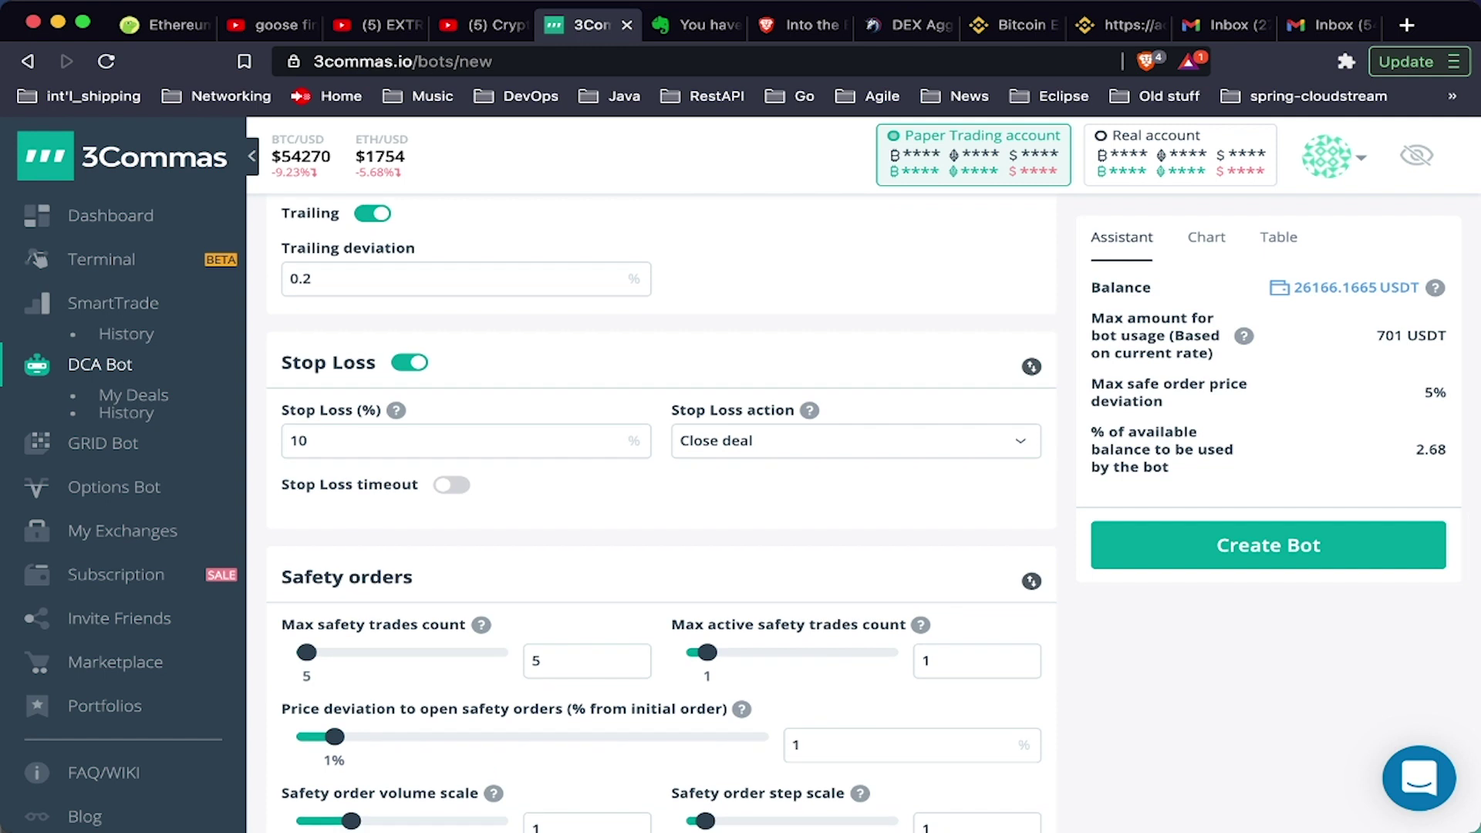
scroll(661, 513, up, 10)
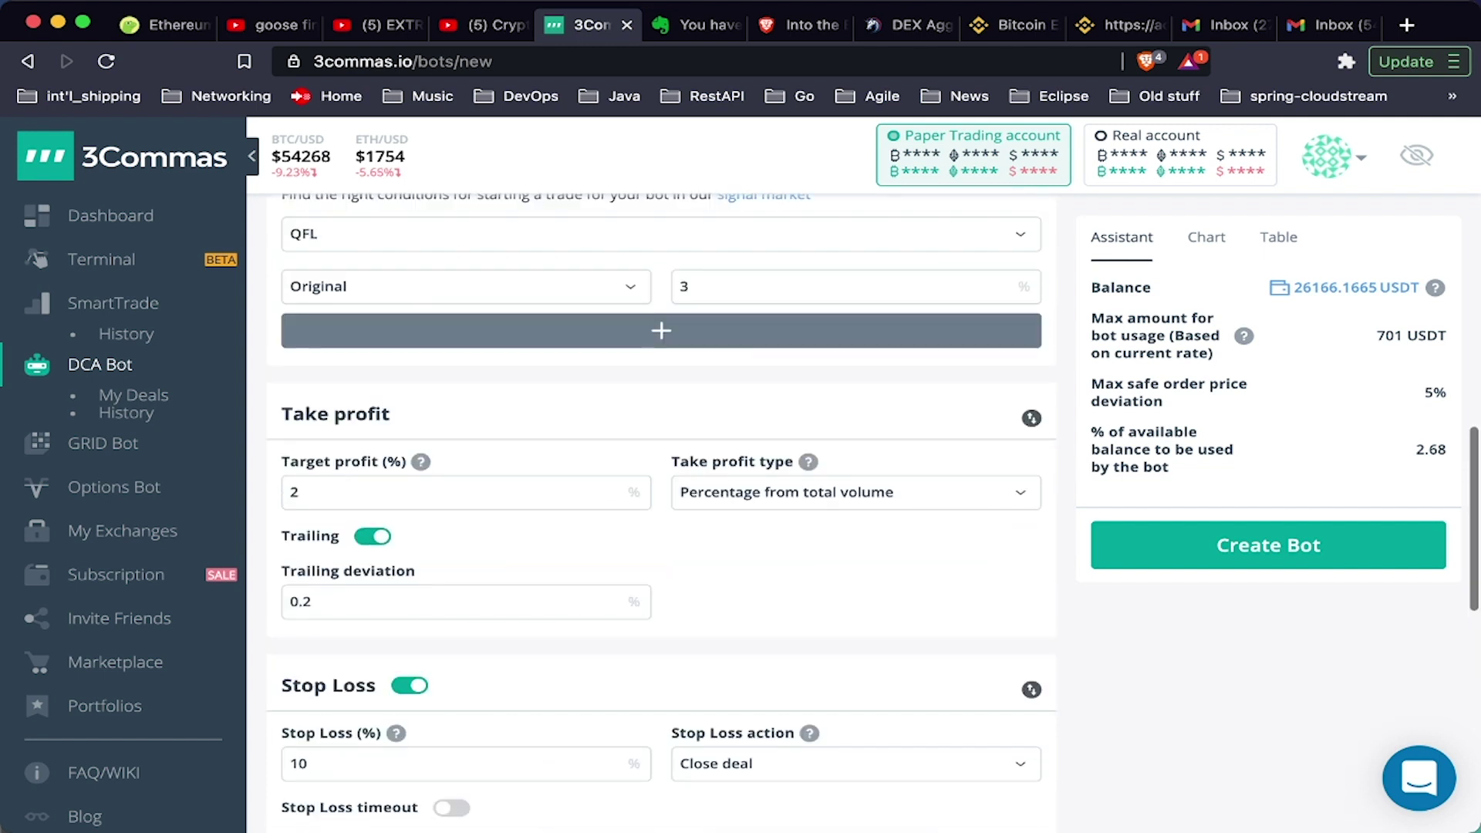
scroll(661, 513, up, 2)
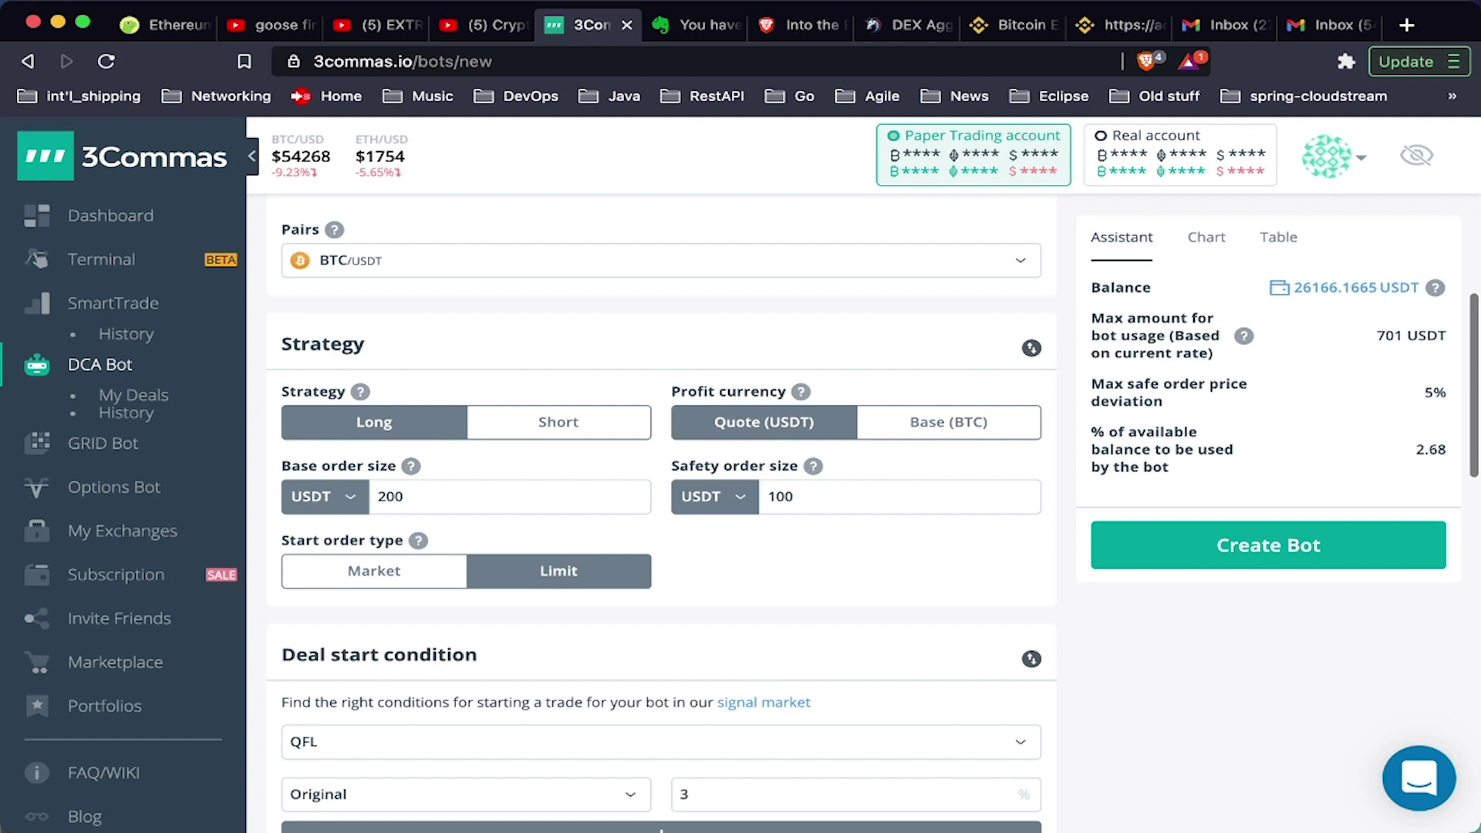
click(848, 496)
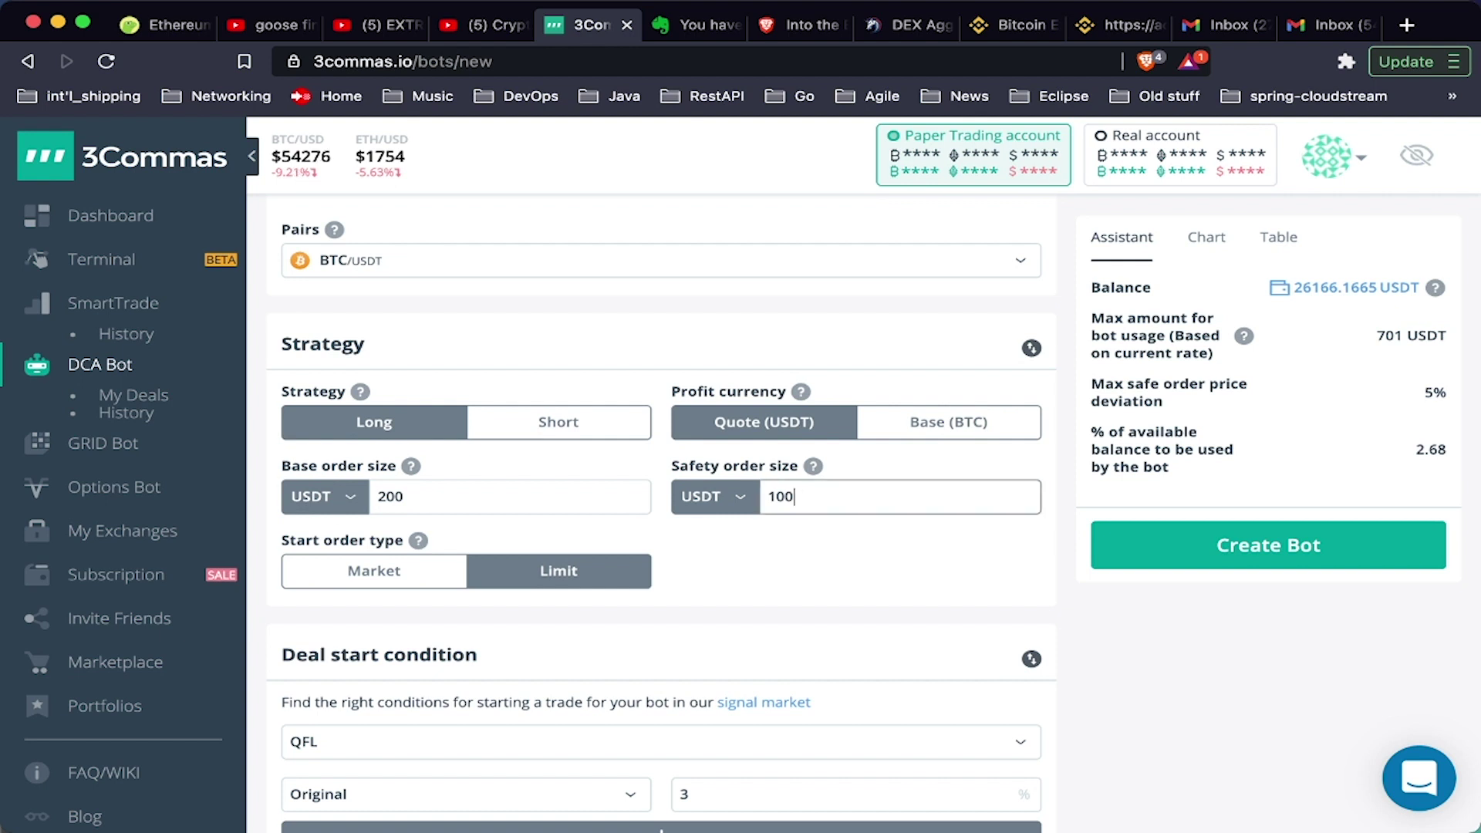
mouse_move(813, 466)
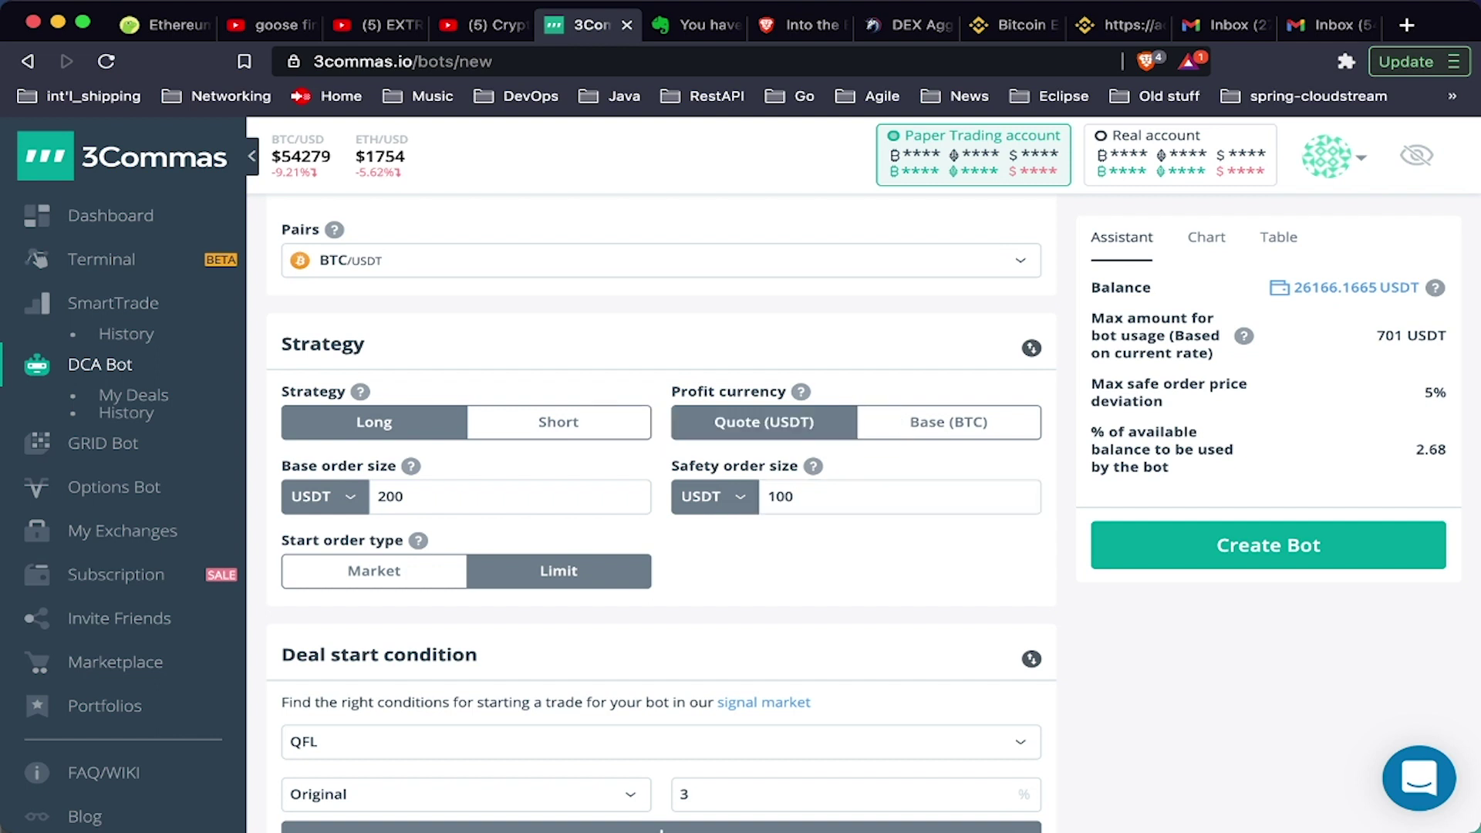
scroll(661, 515, down, 5)
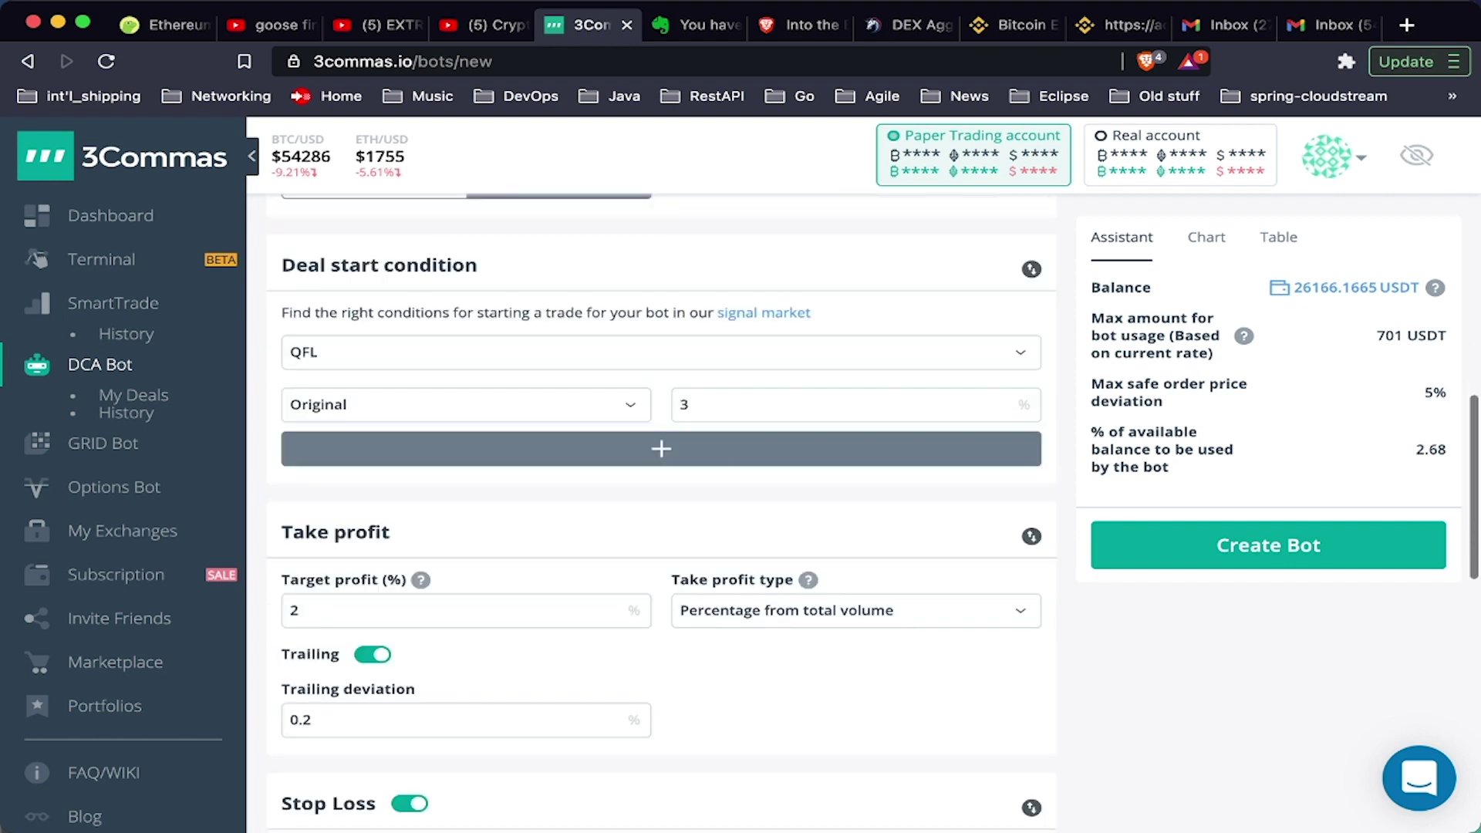
scroll(661, 515, down, 6)
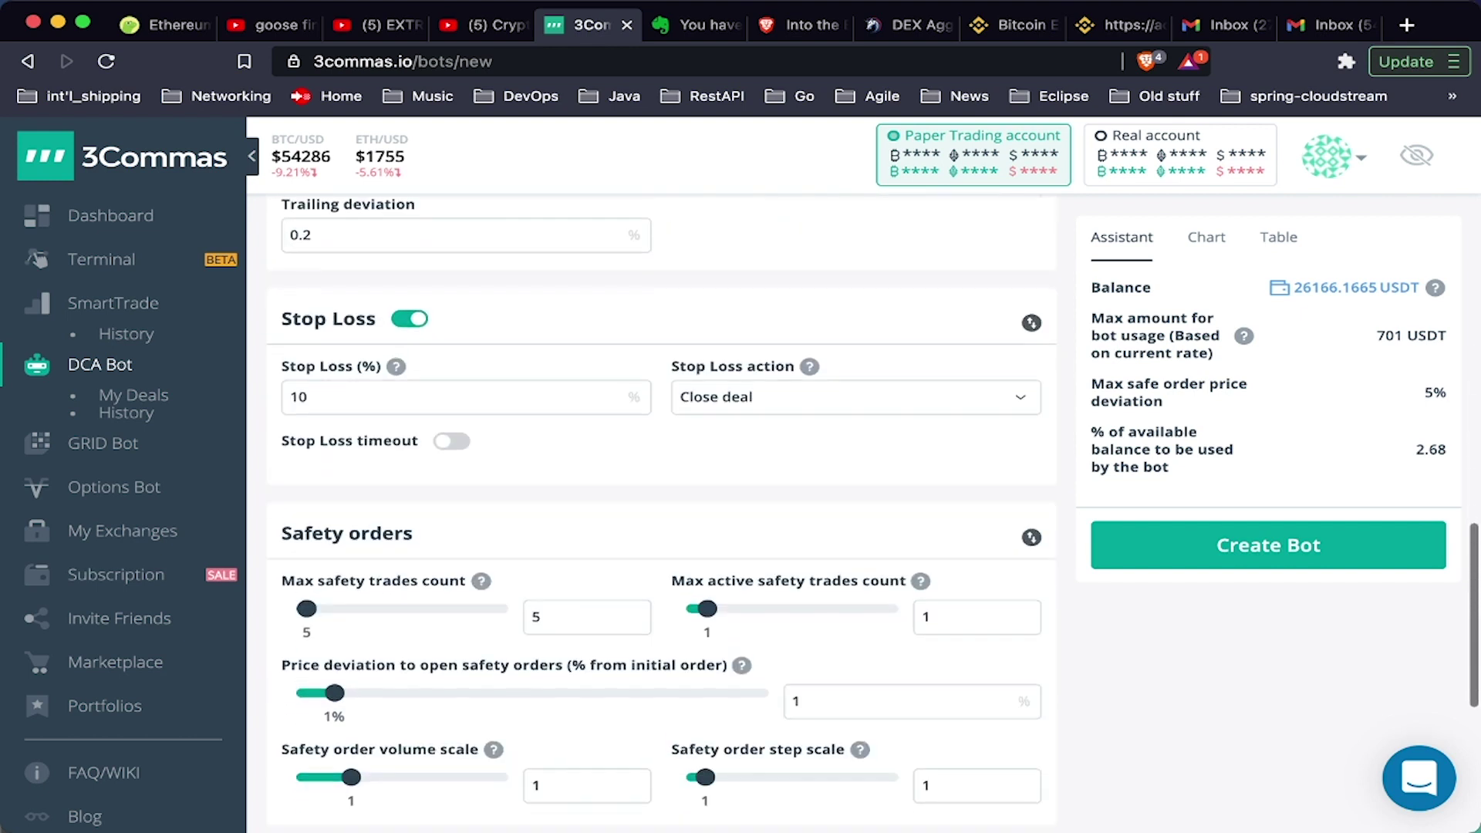
scroll(661, 514, down, 1)
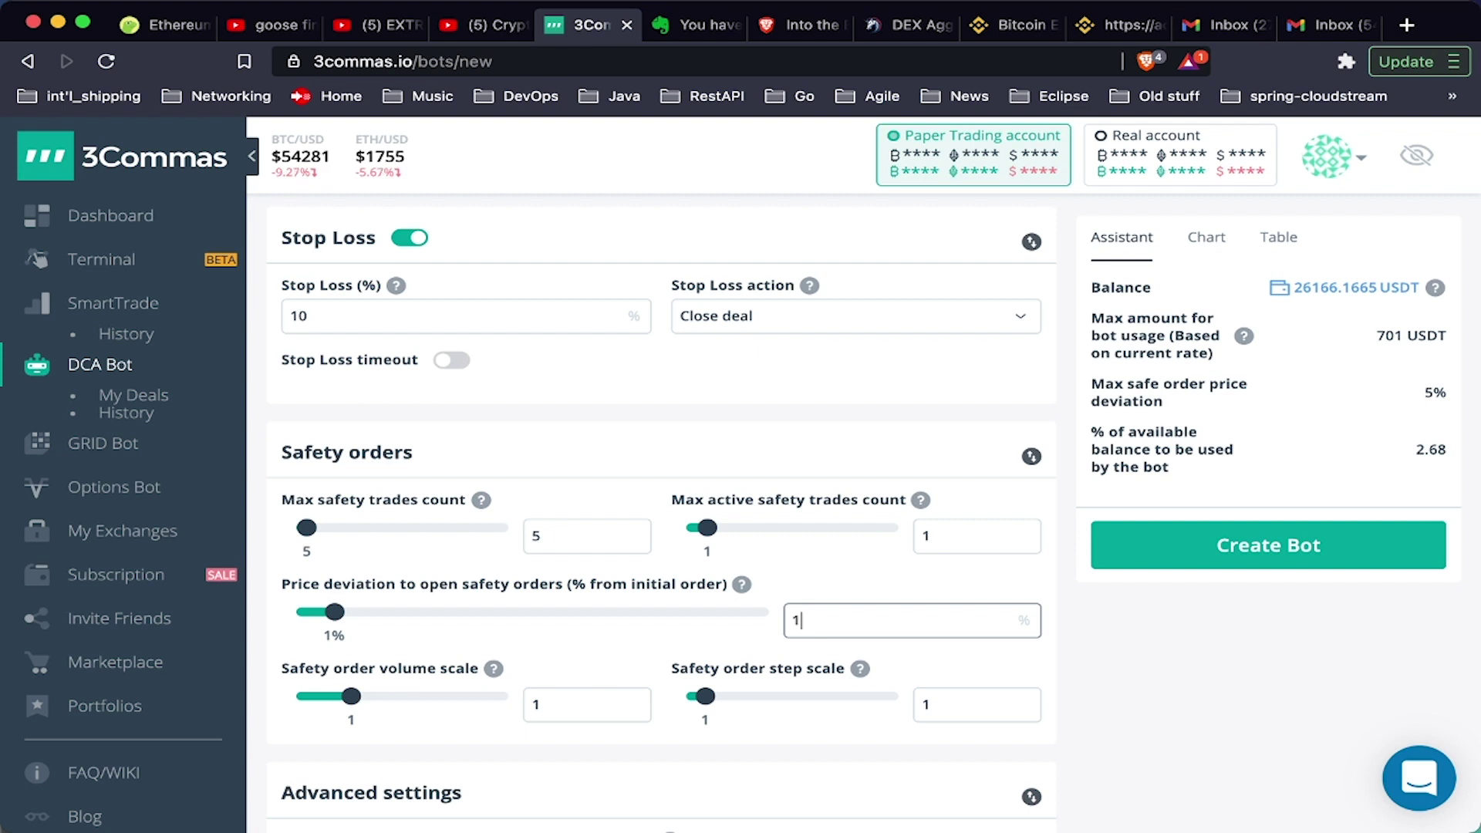
mouse_move(741, 585)
key(Tab)
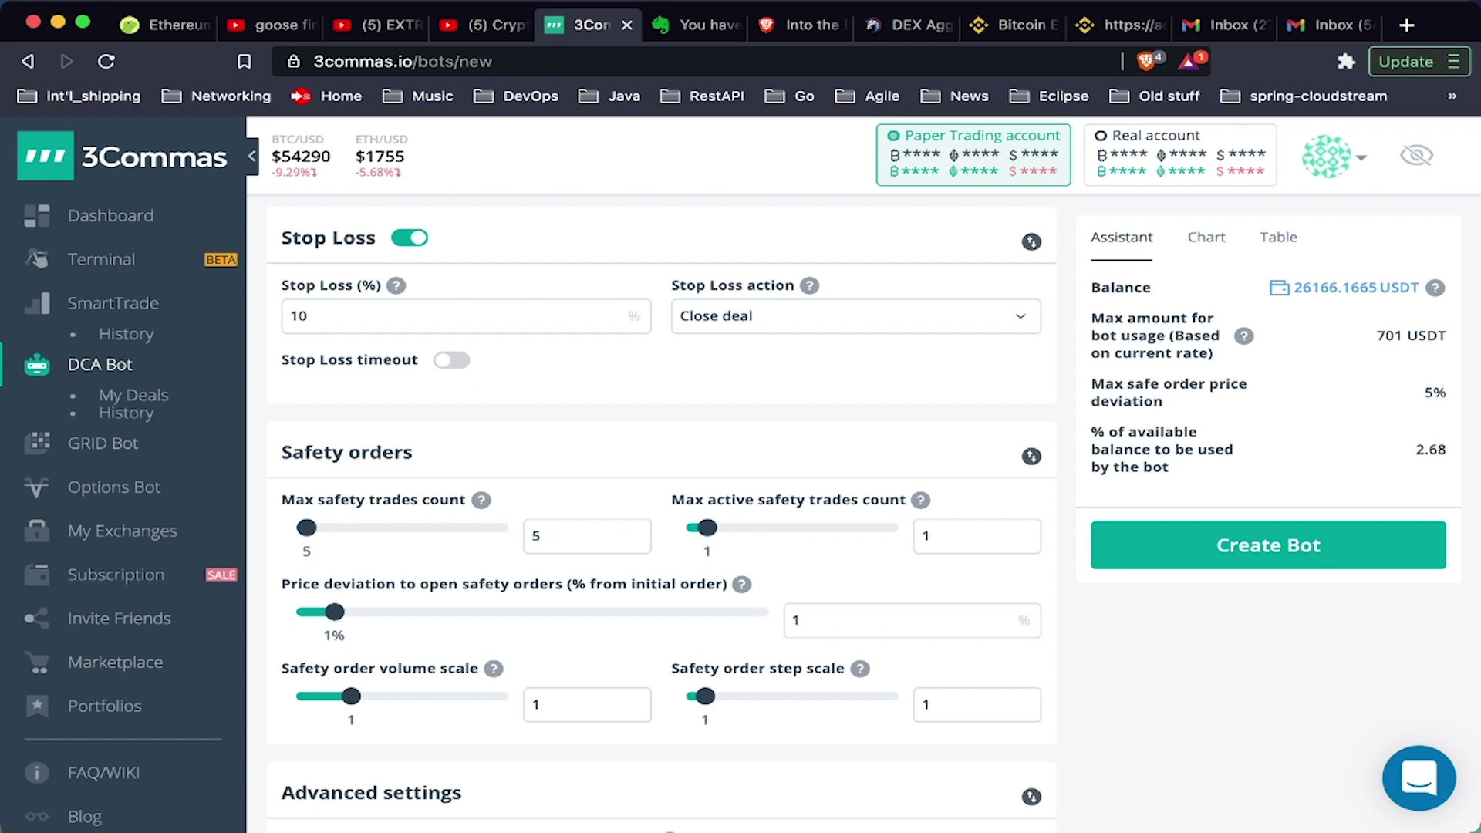
Set safety order volume scale and step scale to 2, with 5 max trades and 1% deviation.
click(567, 536)
click(579, 705)
key(BackSpace)
text(2)
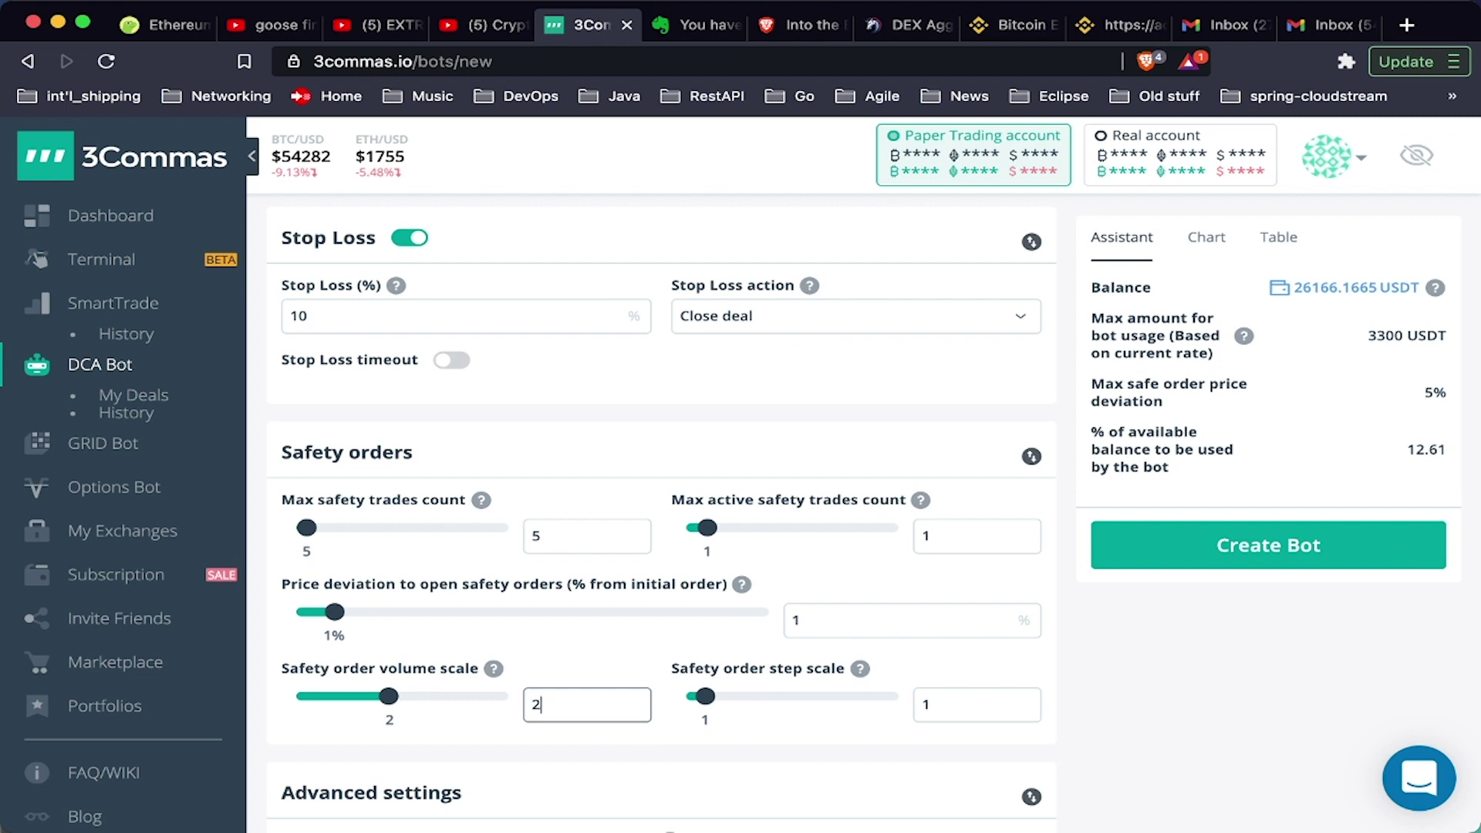
click(949, 705)
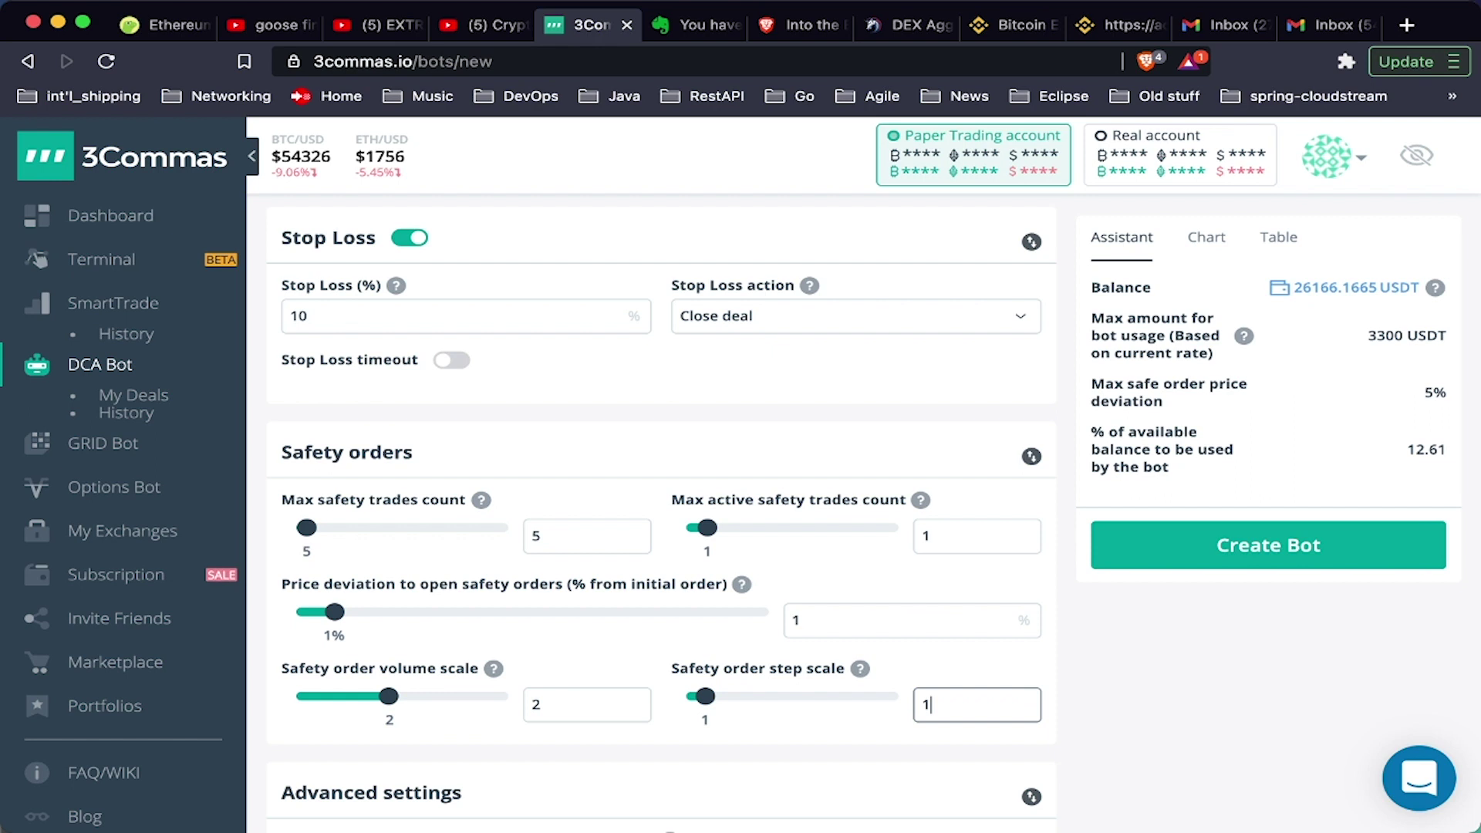
key(BackSpace)
text(2)
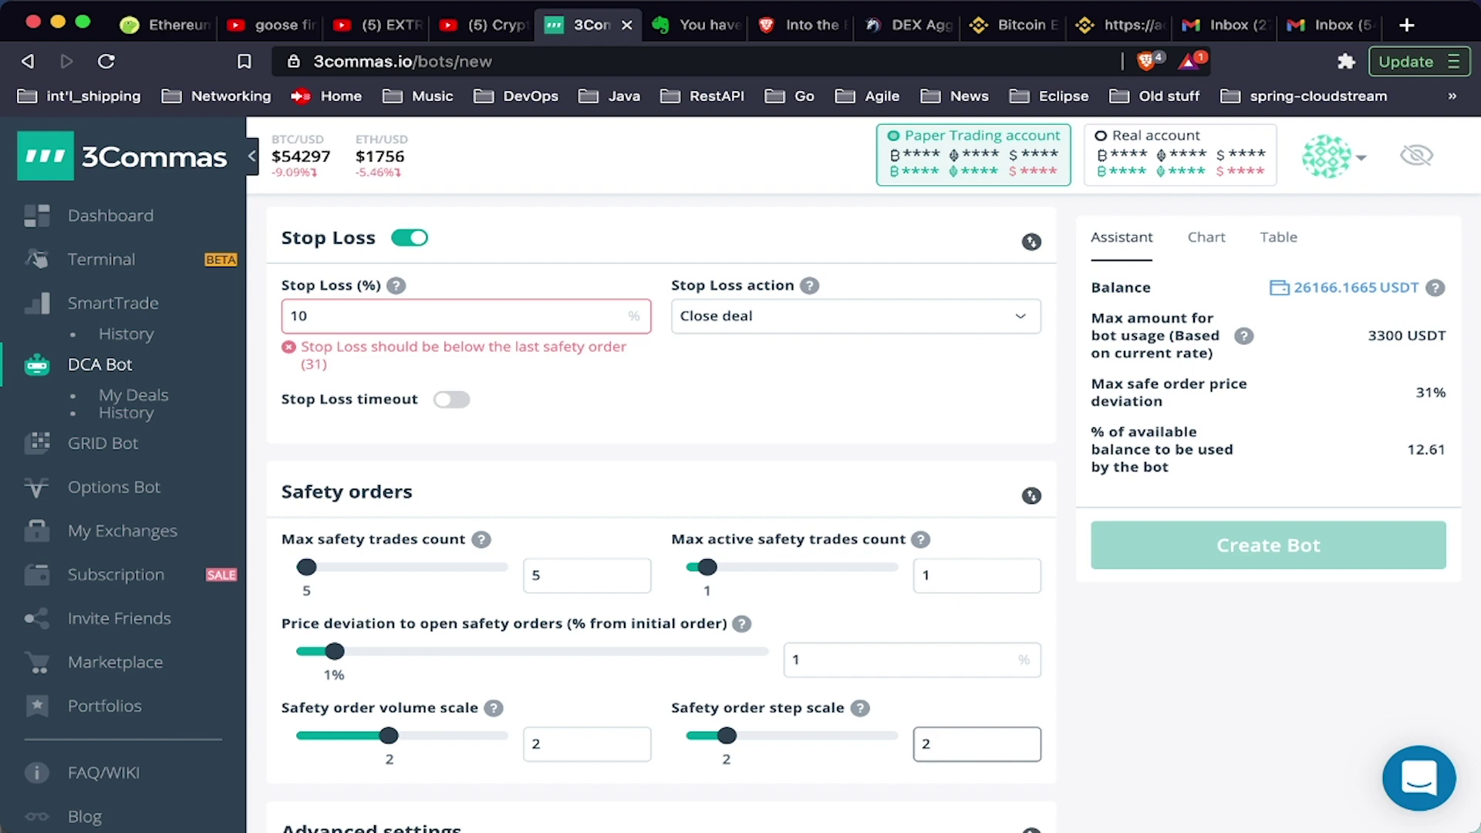
click(856, 660)
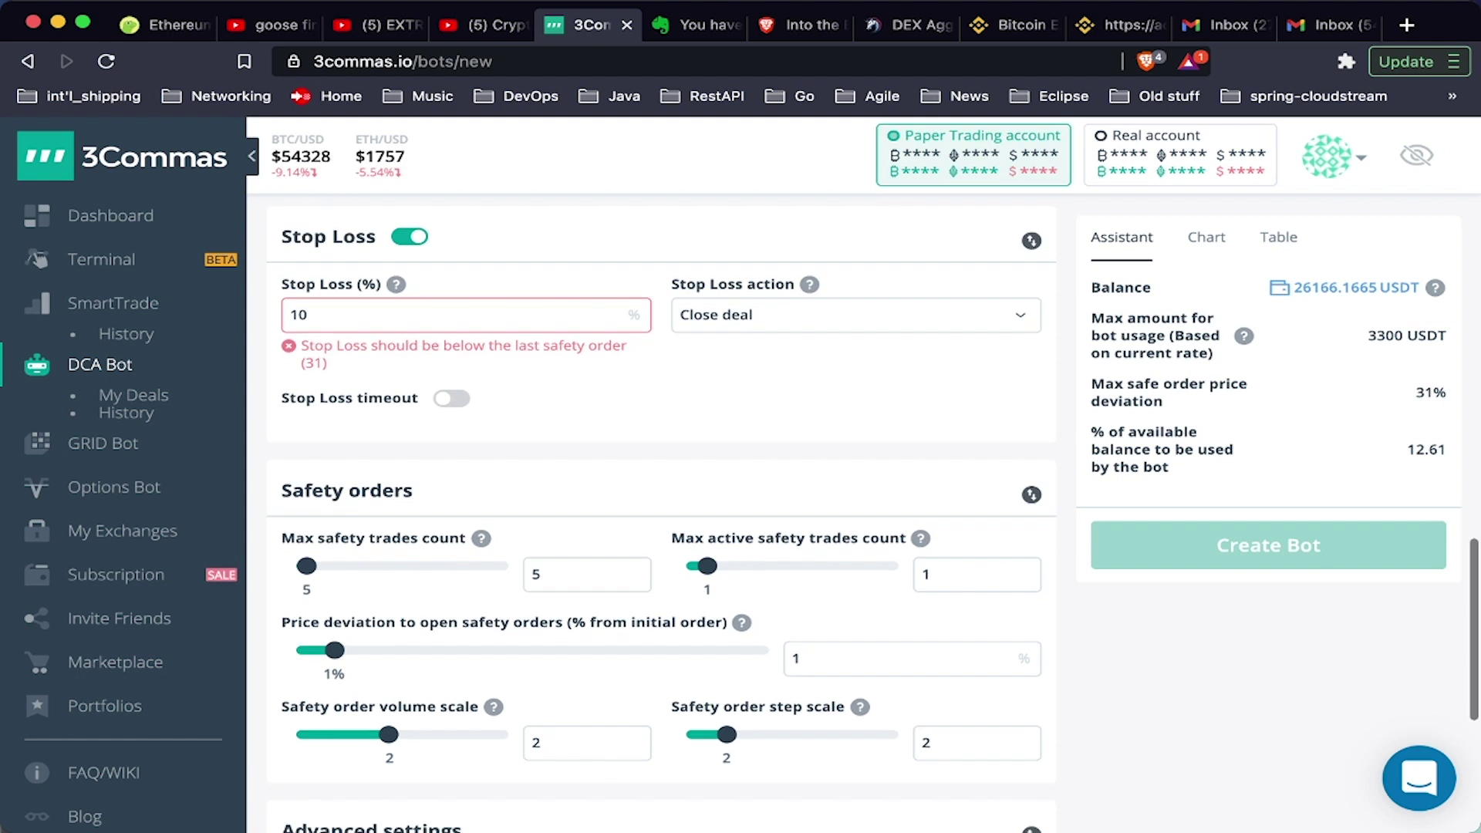
scroll(661, 513, down, 5)
Change the stop loss from 10% to 32% to clear the validation error.
scroll(661, 512, up, 3)
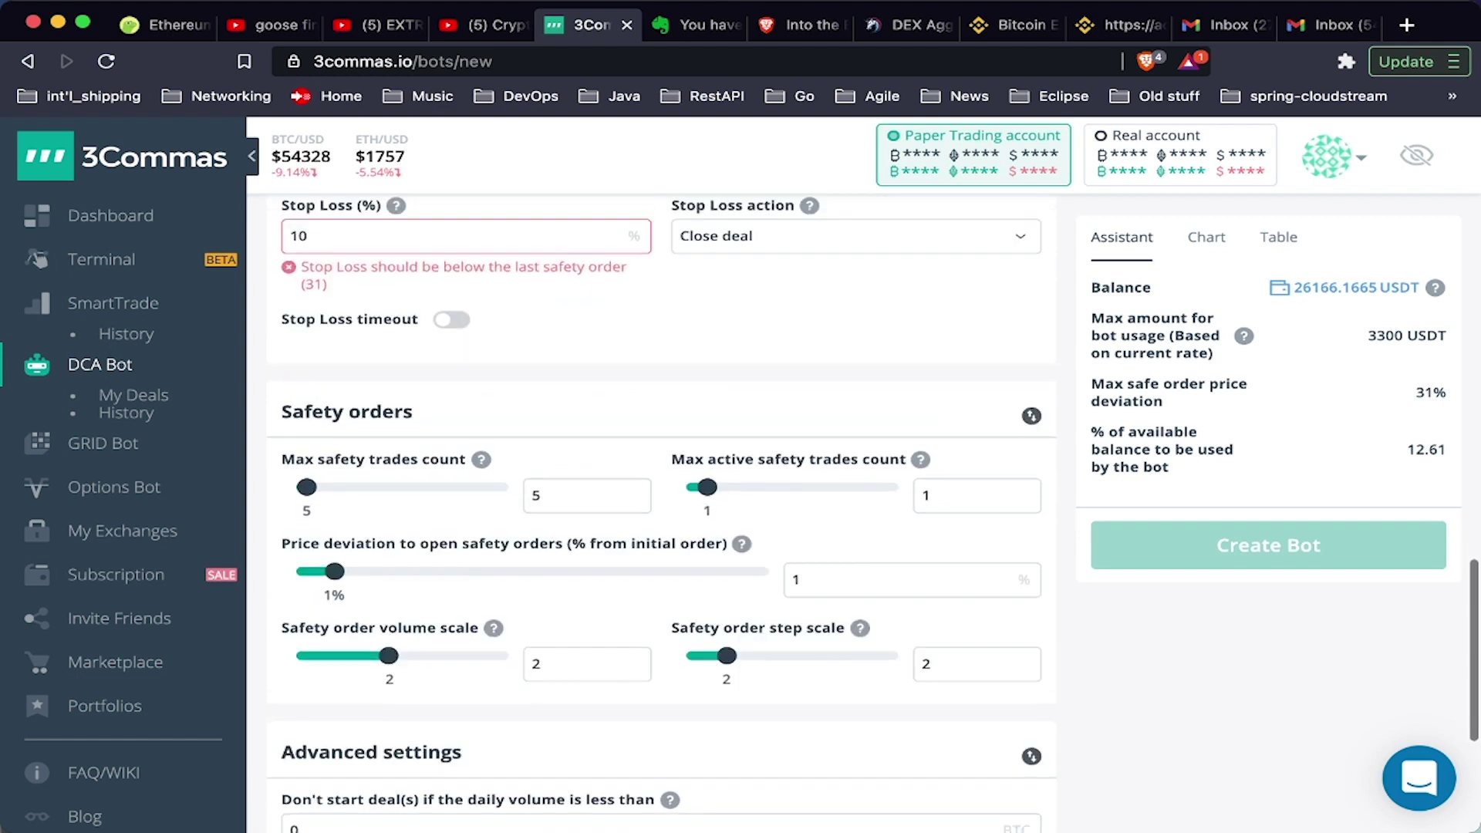
click(310, 236)
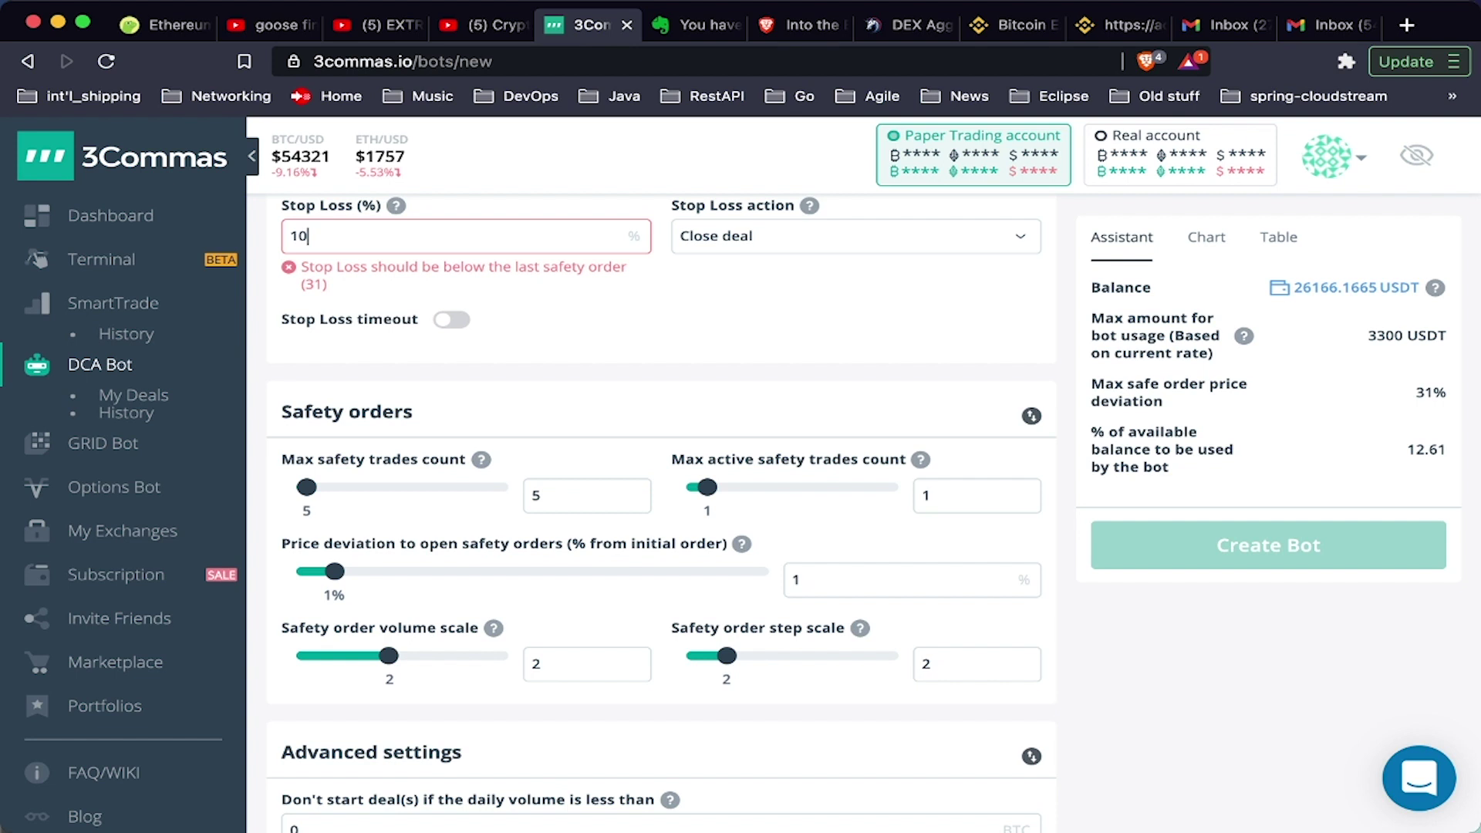
key(BackSpace)
key(BackSpace)
text(31)
key(BackSpace)
text(2)
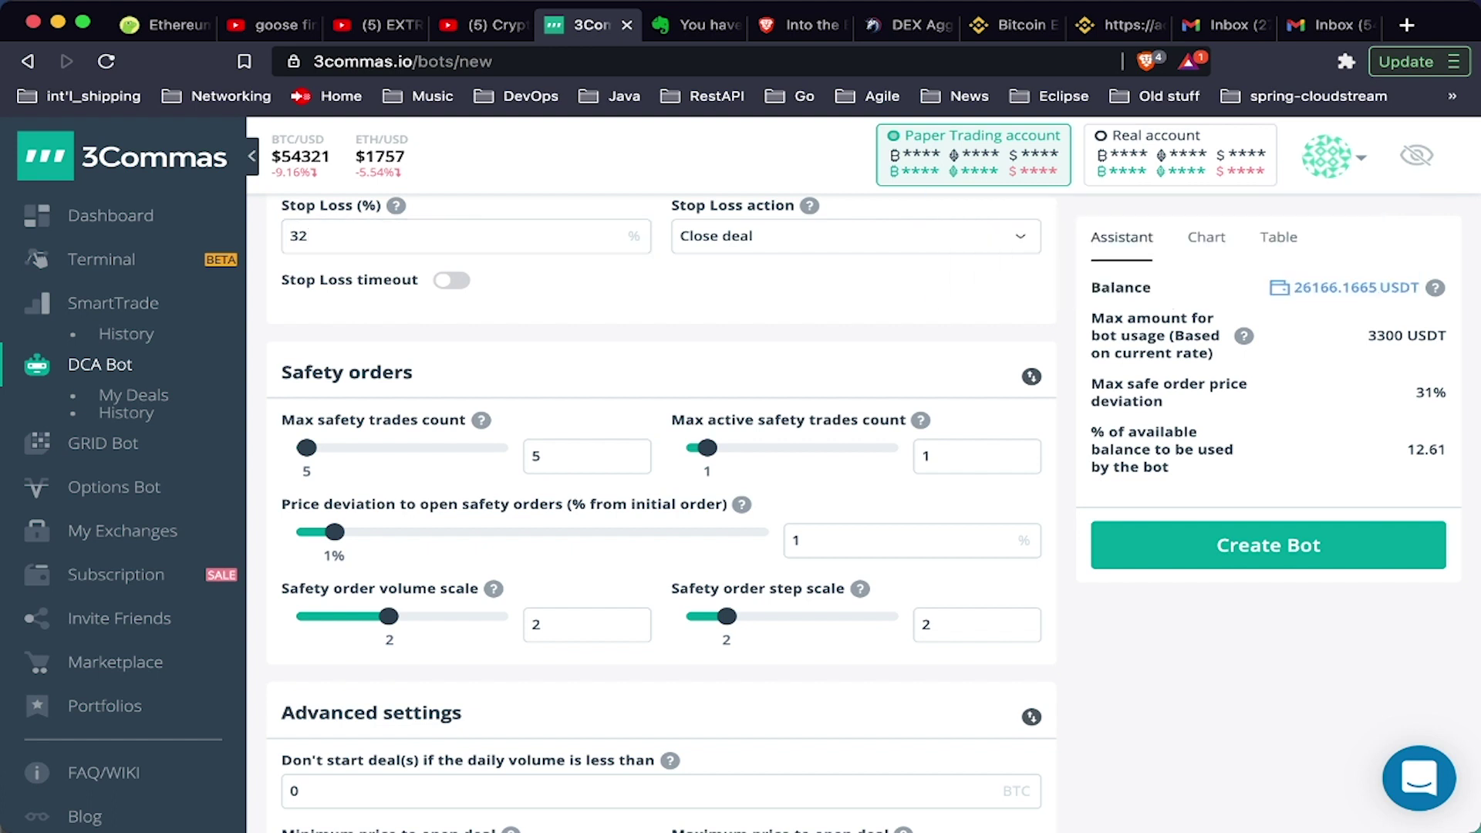
scroll(661, 502, down, 3)
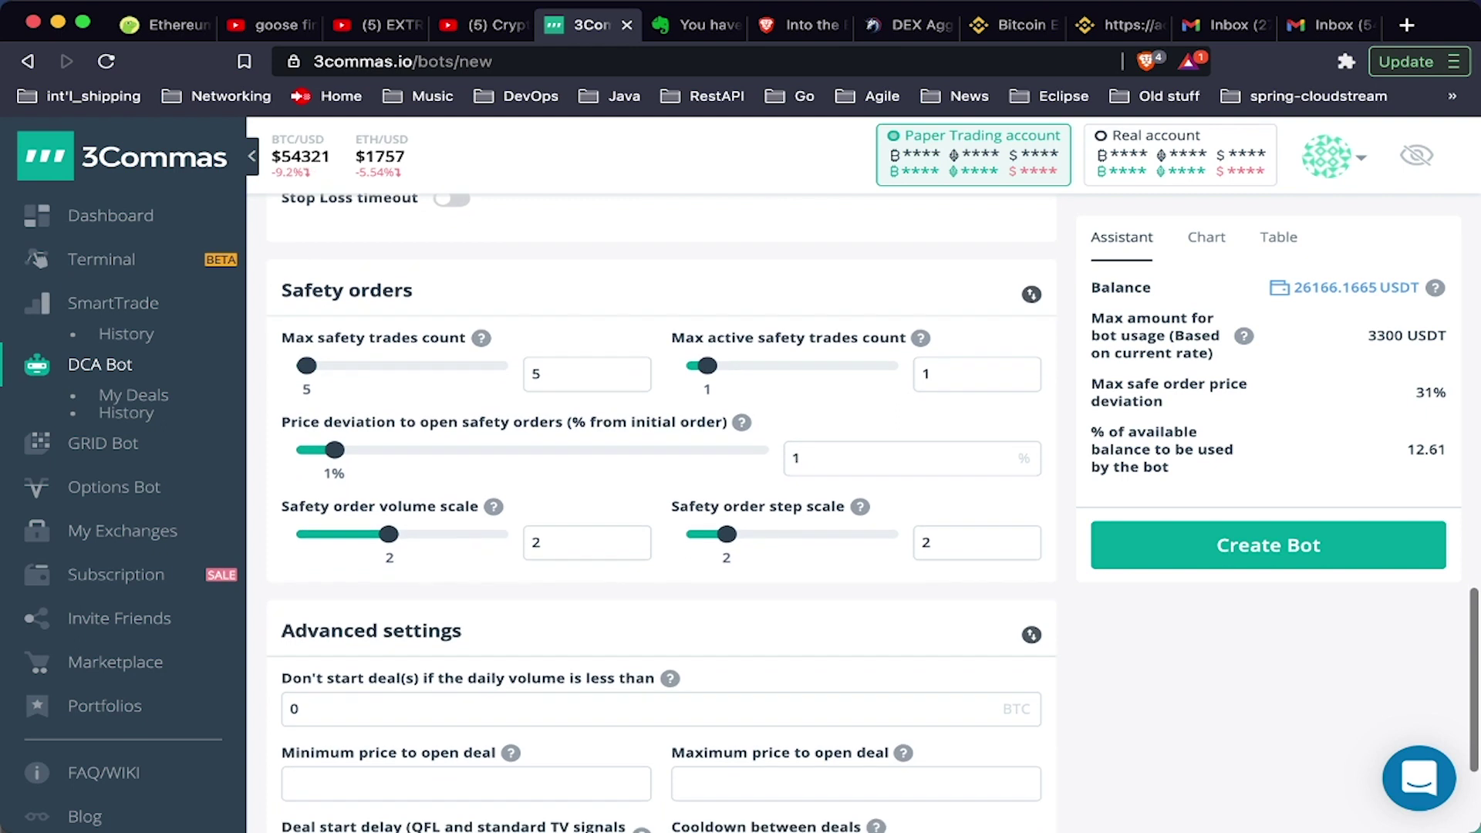
scroll(955, 373, down, 6)
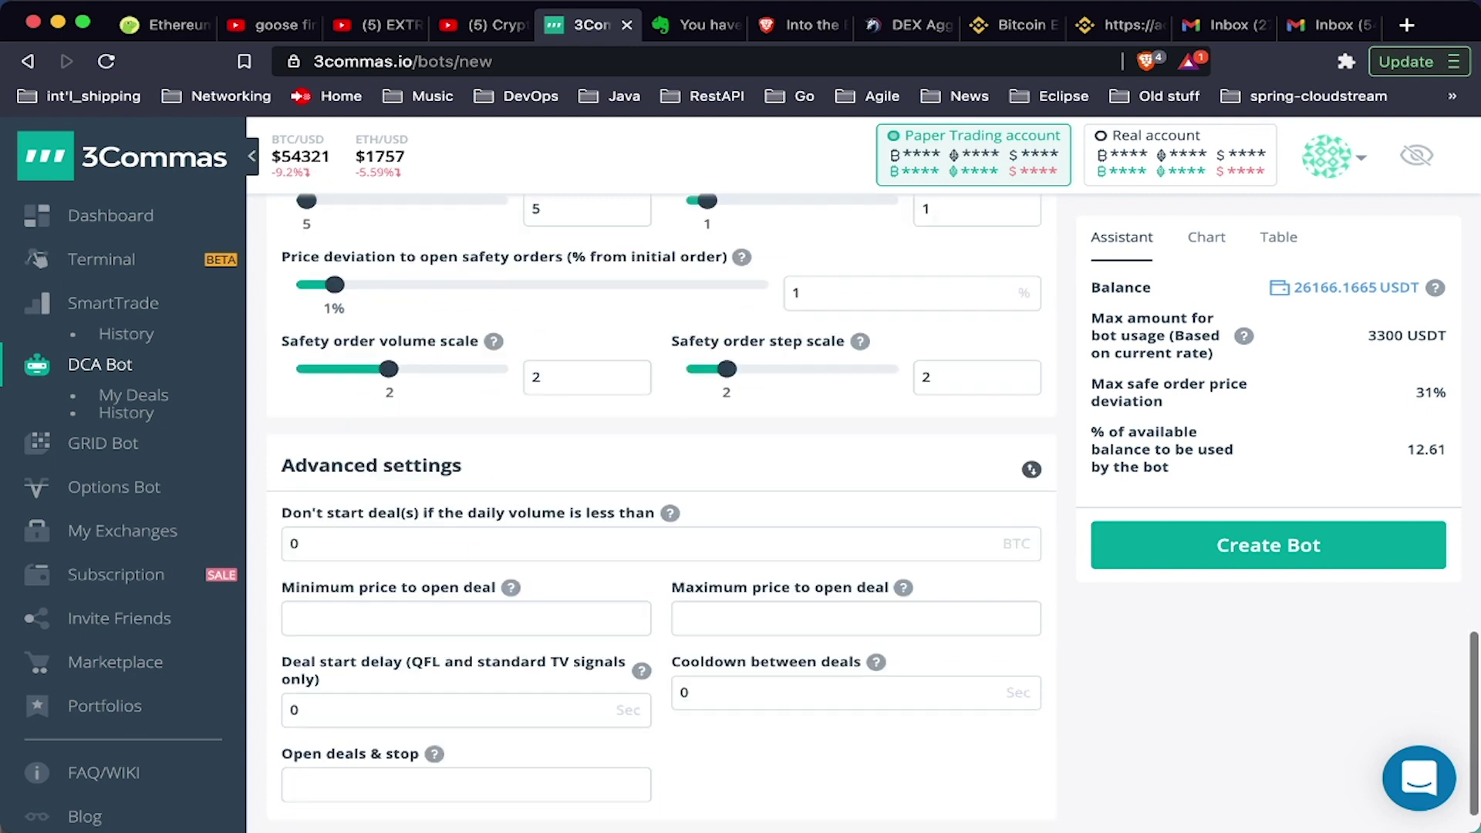
mouse_move(511, 587)
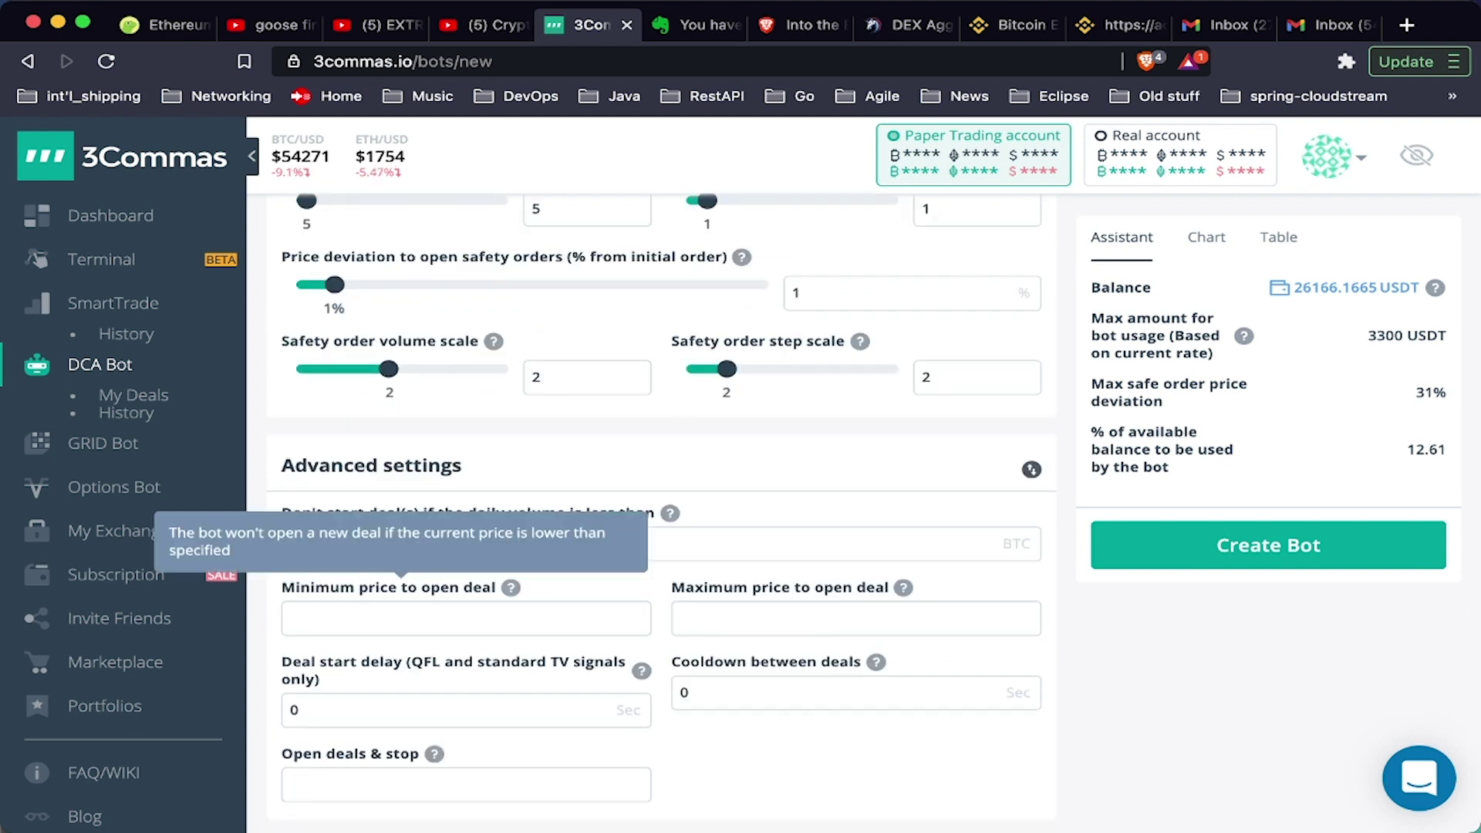
click(301, 544)
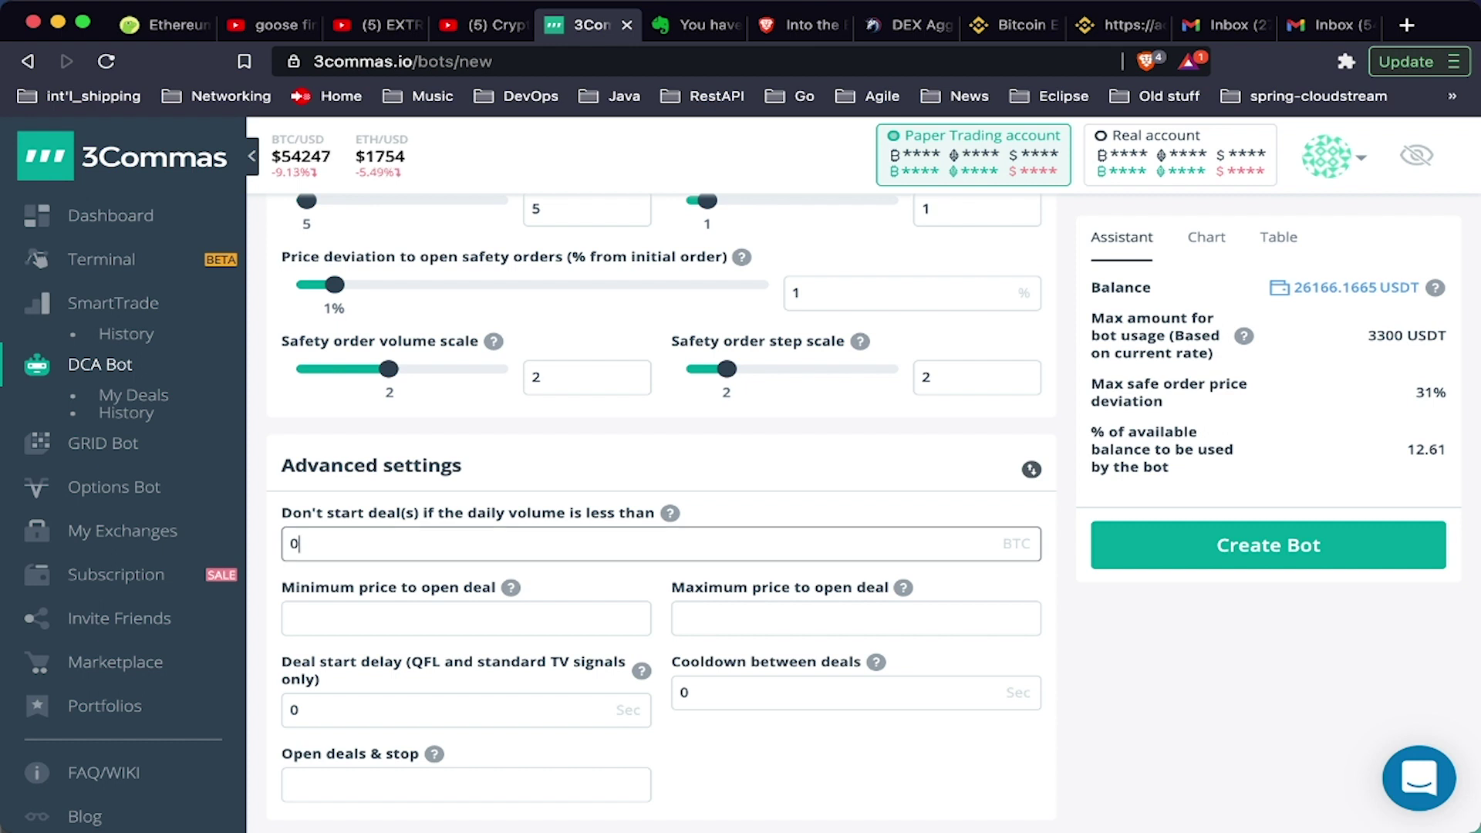
click(402, 618)
mouse_move(401, 588)
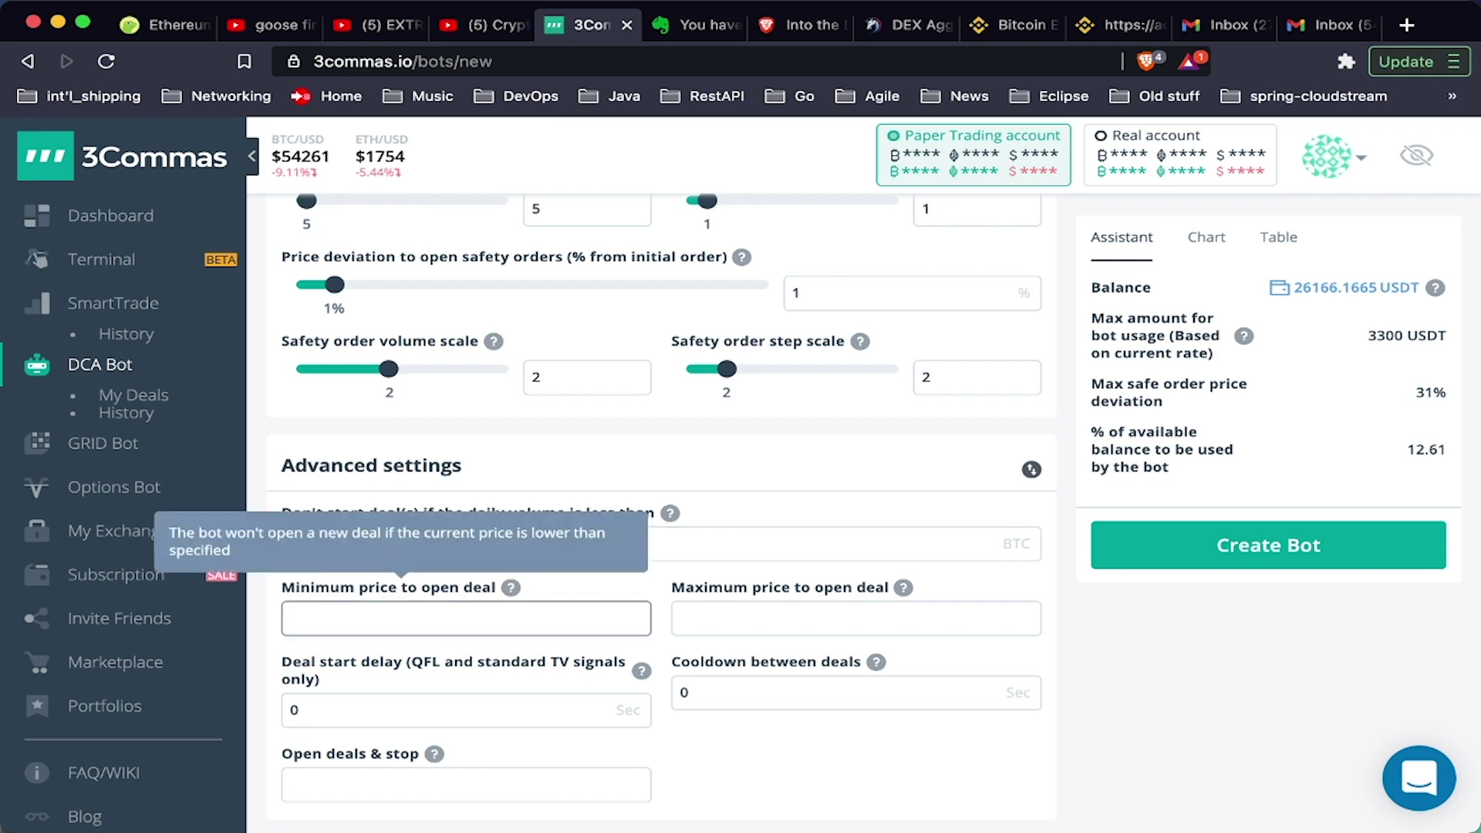
click(779, 588)
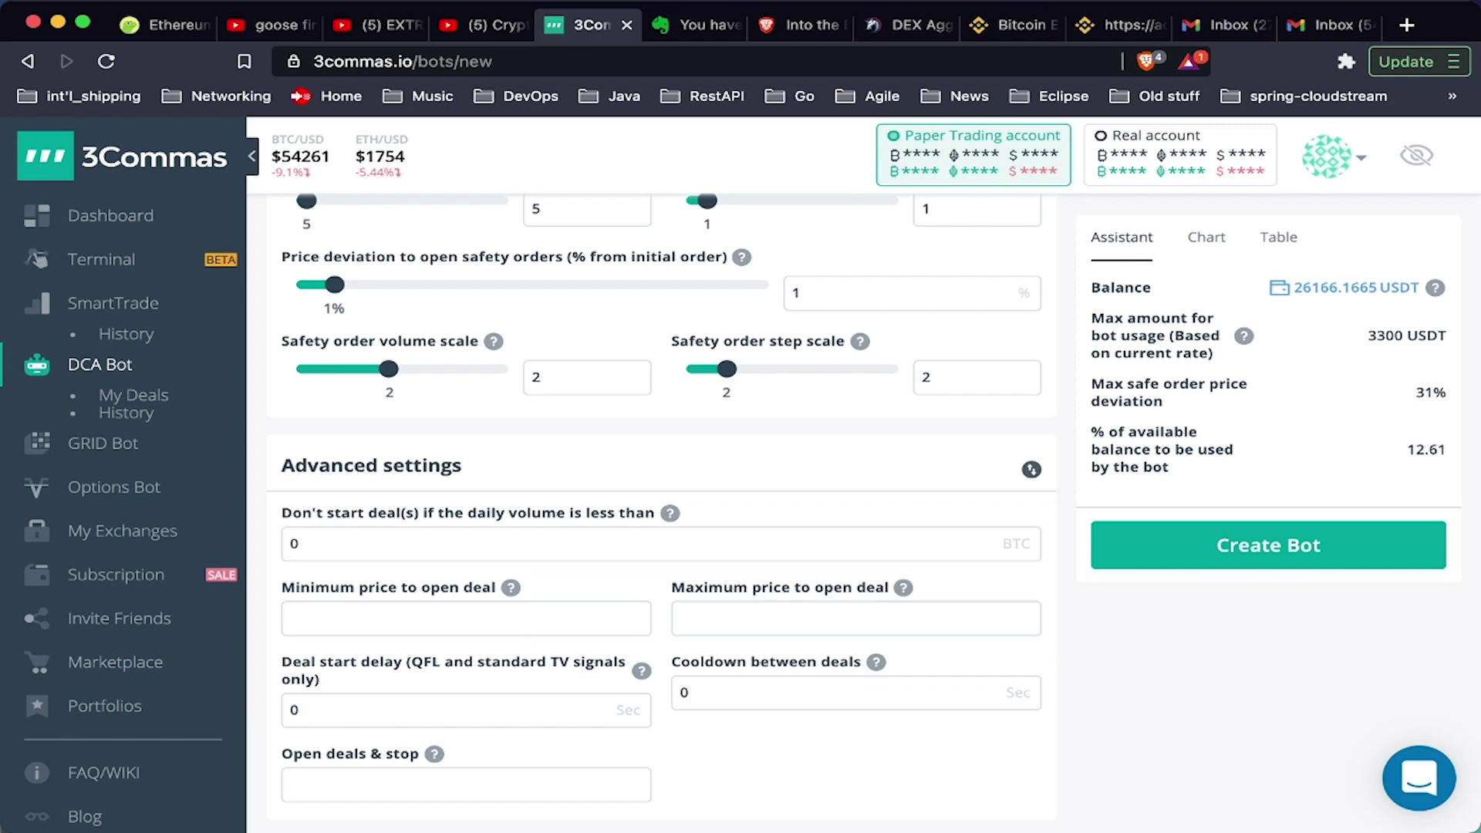
scroll(641, 612, down, 2)
mouse_move(641, 612)
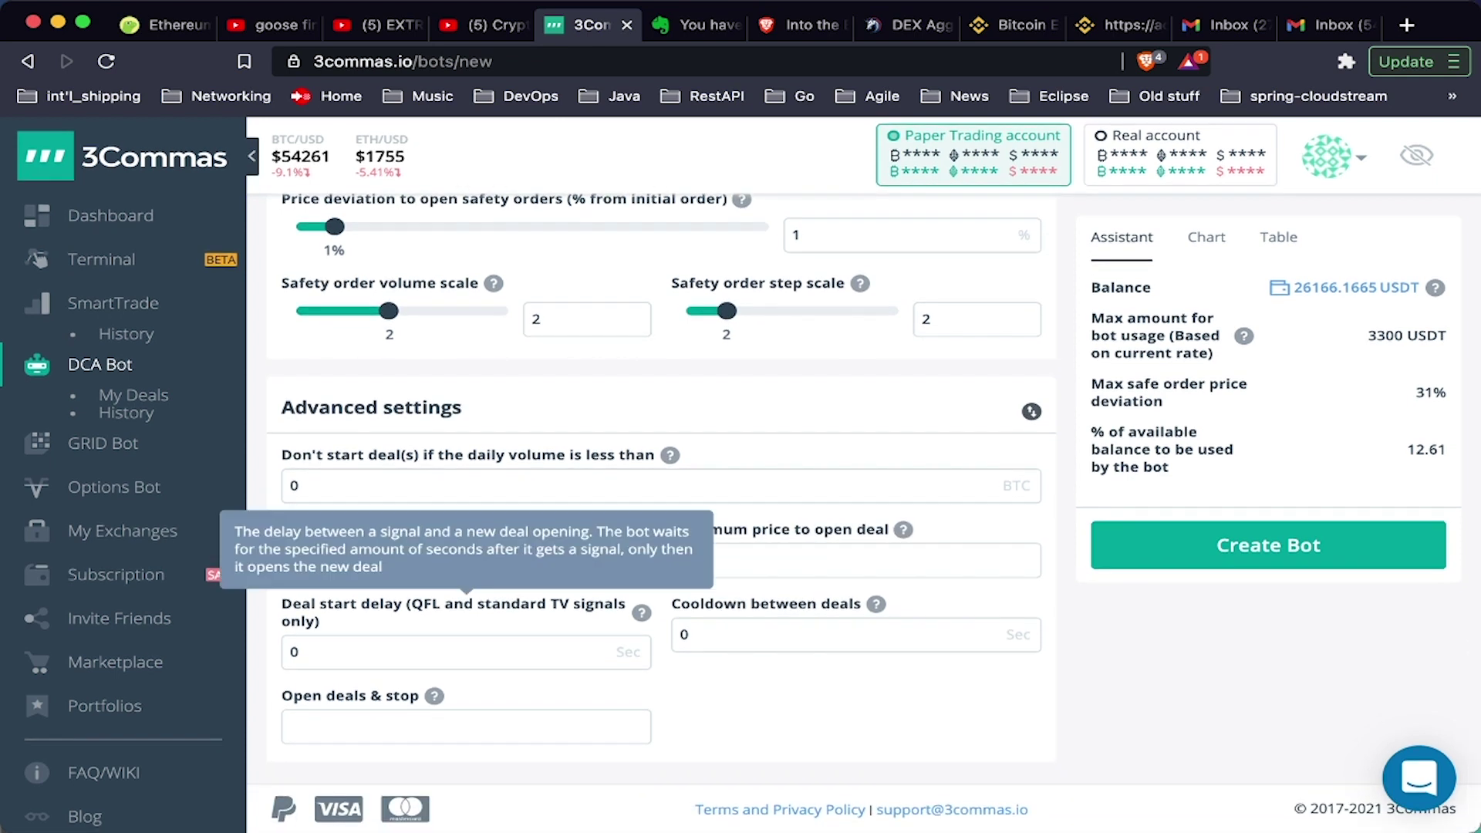
click(291, 652)
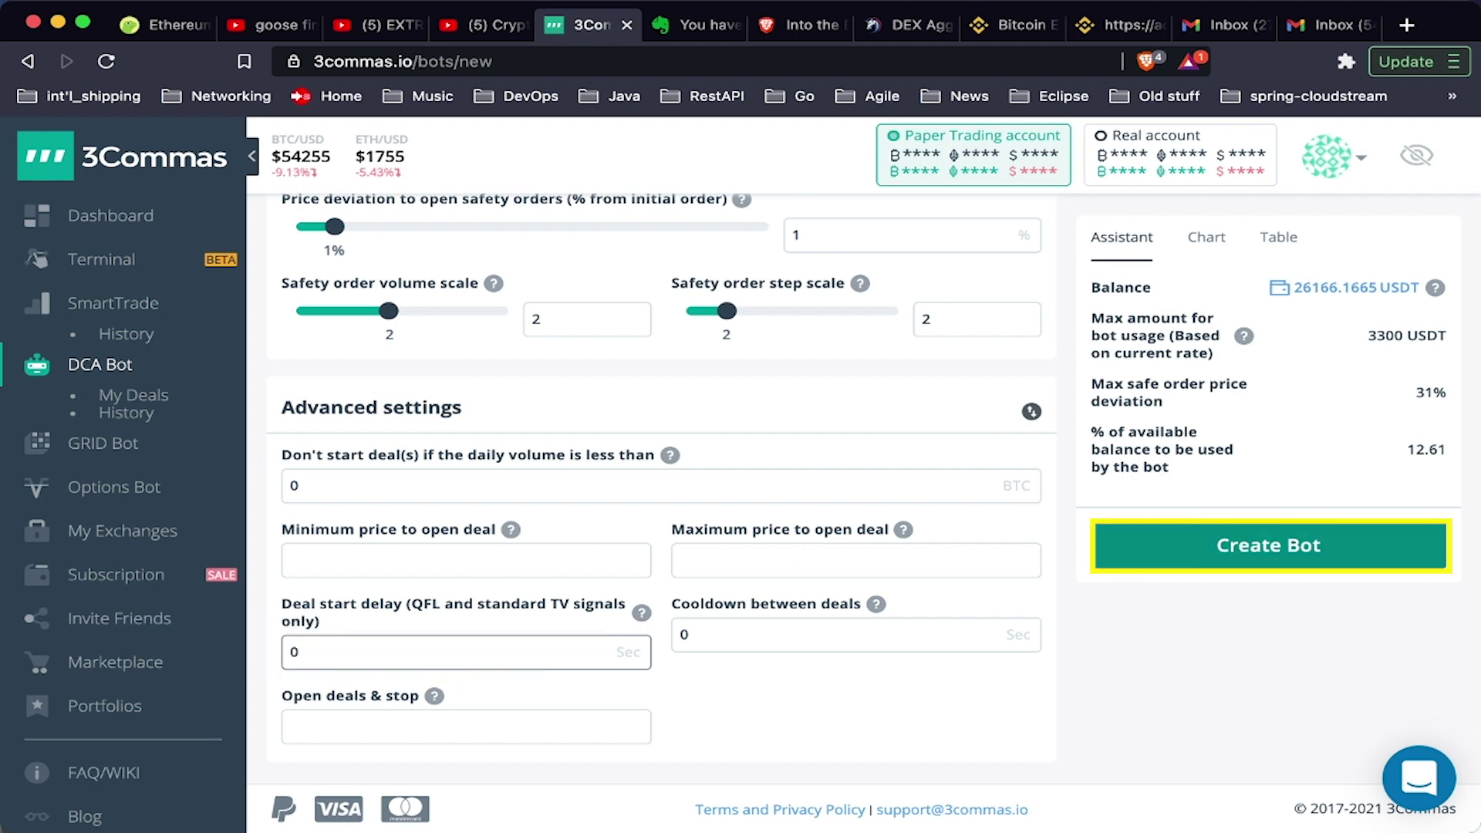
Create the USDT Long Bot, start it, and acknowledge the bot-is-on notice.
click(1270, 546)
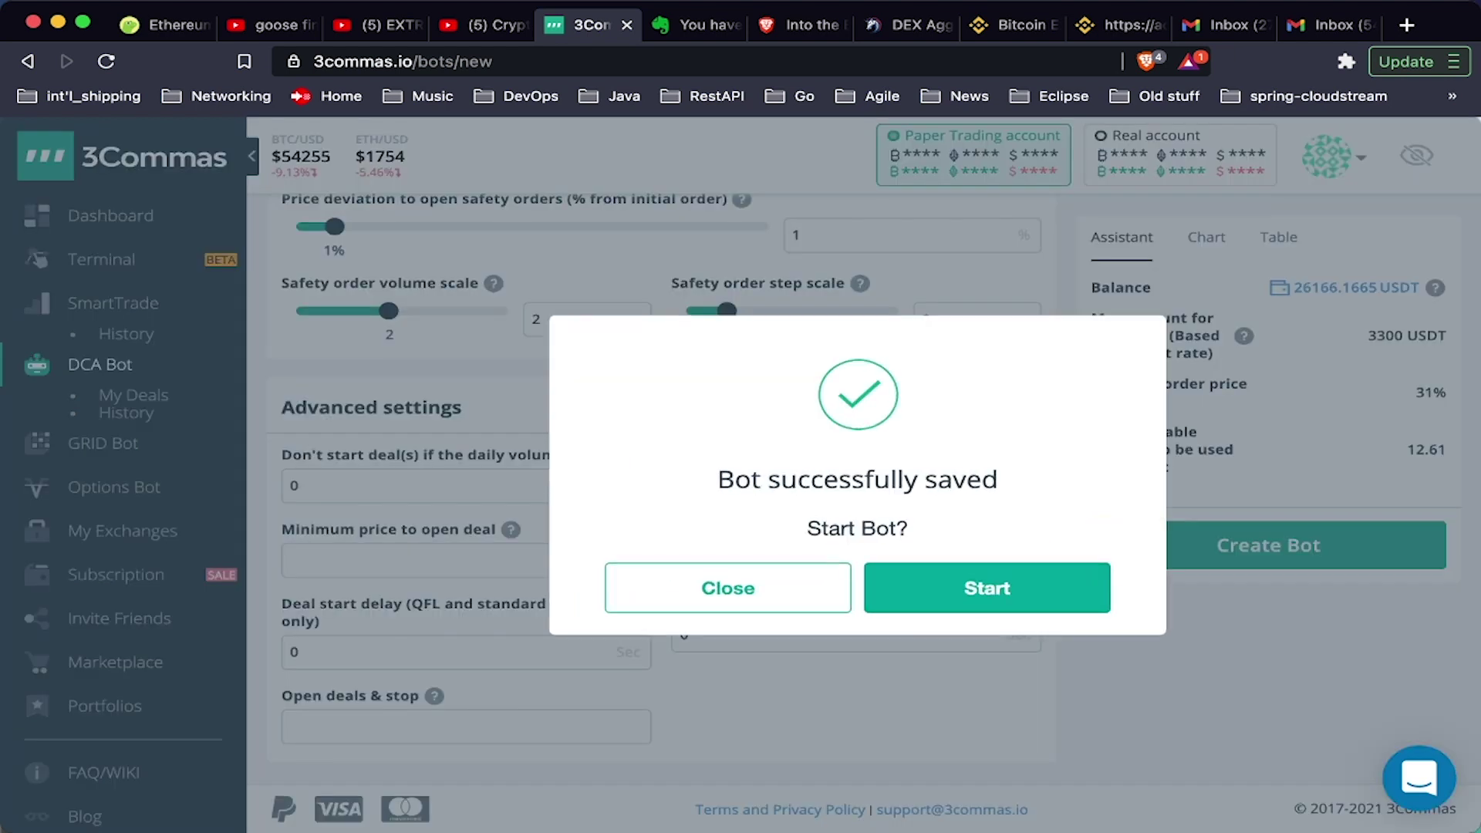
click(987, 588)
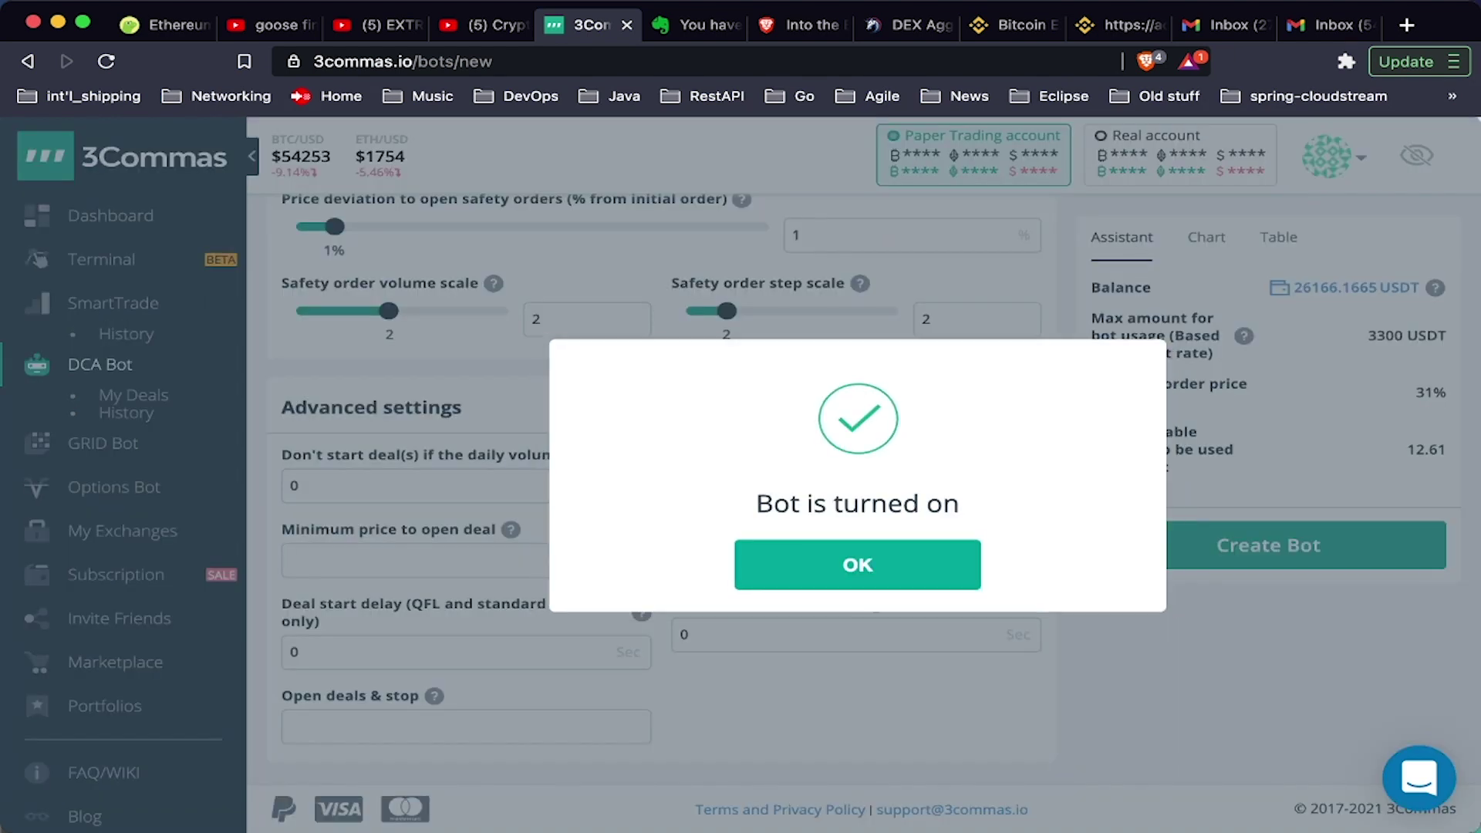
click(857, 564)
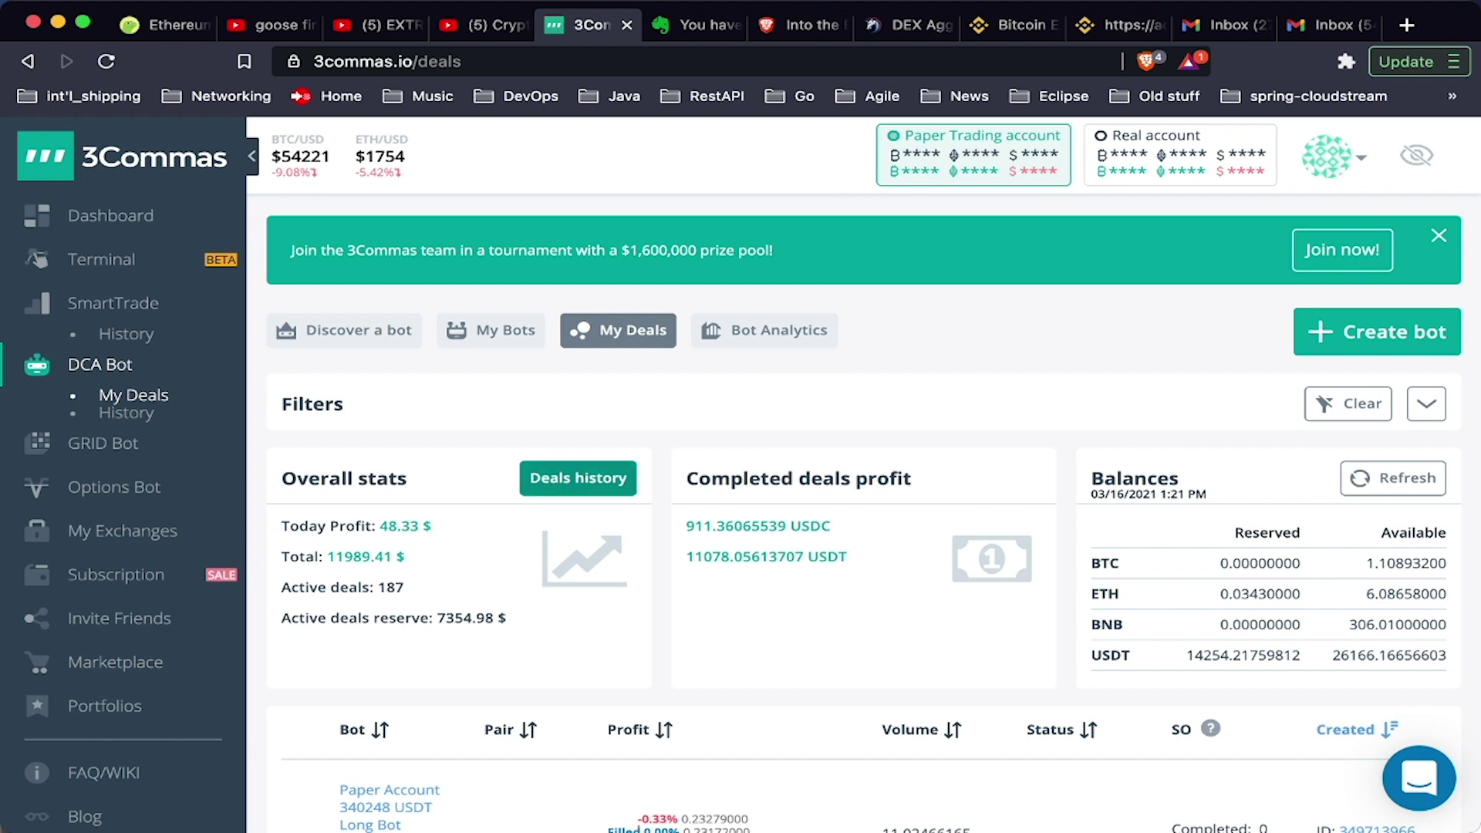
Inspect the RVN/USDT deal's filled price 0.23279000 and take-profit price 0.24083000.
scroll(864, 509, down, 3)
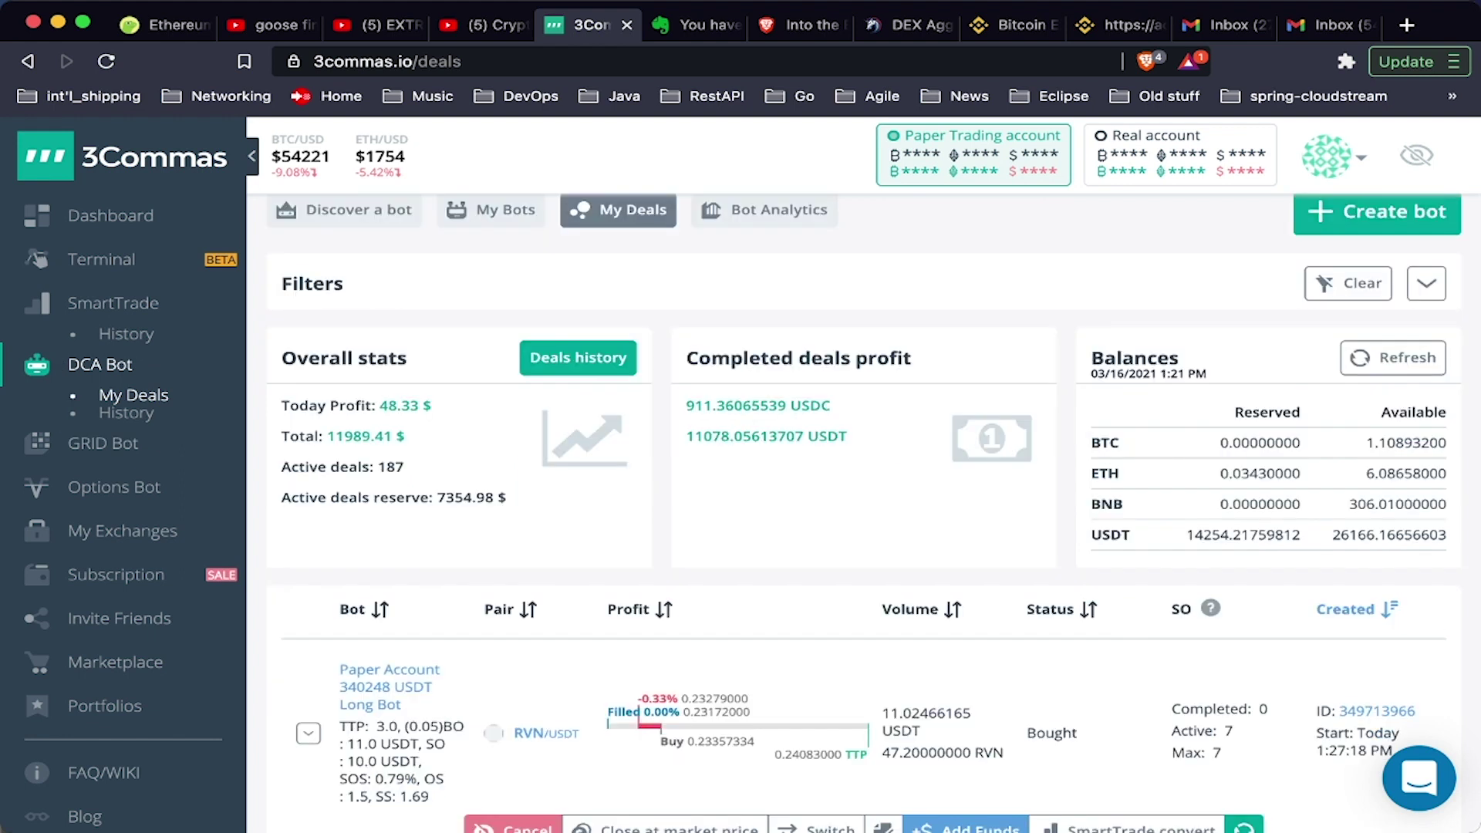
scroll(864, 509, down, 1)
scroll(864, 509, down, 3)
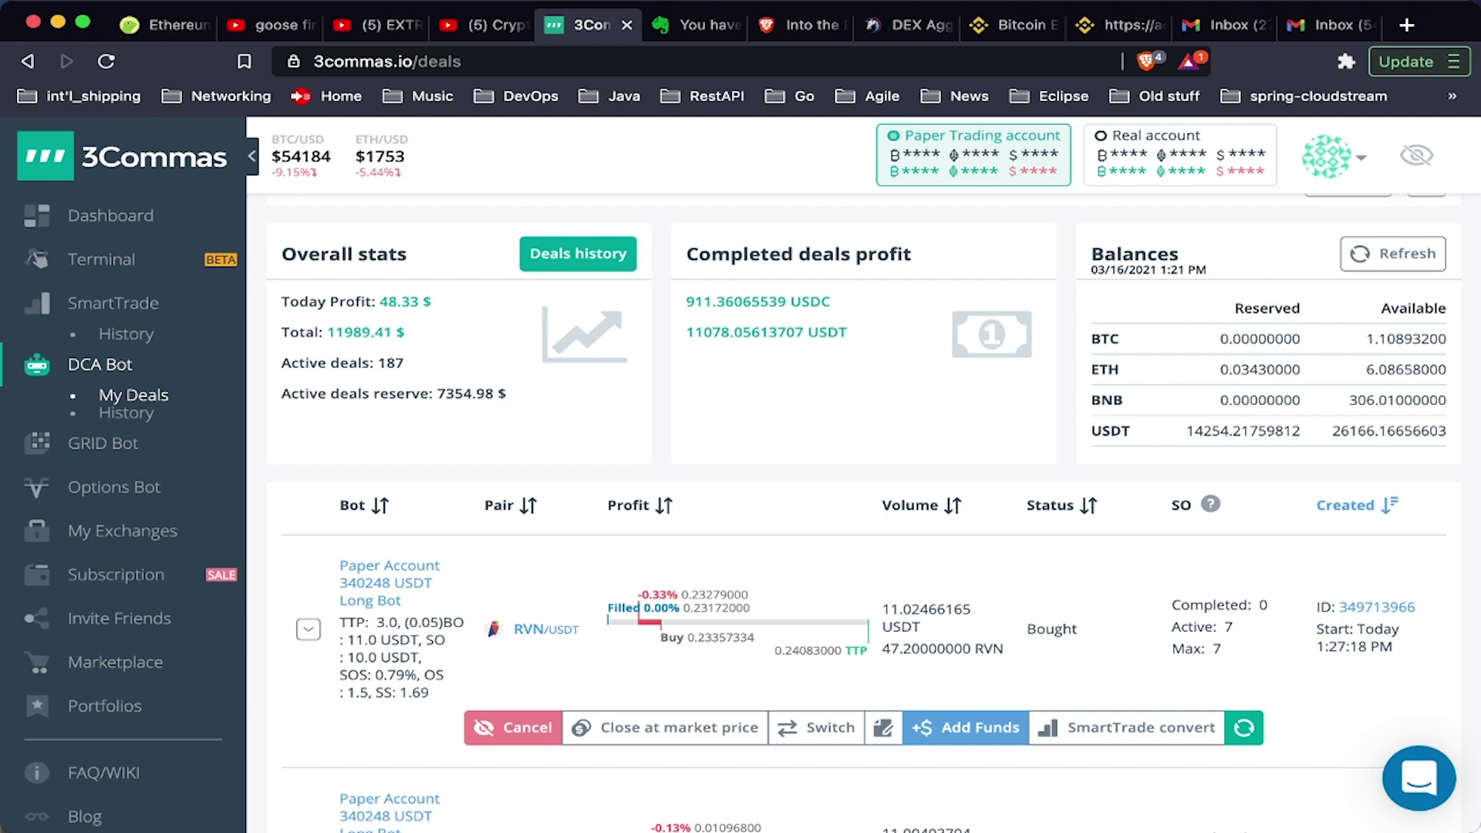
drag(754, 637, 687, 637)
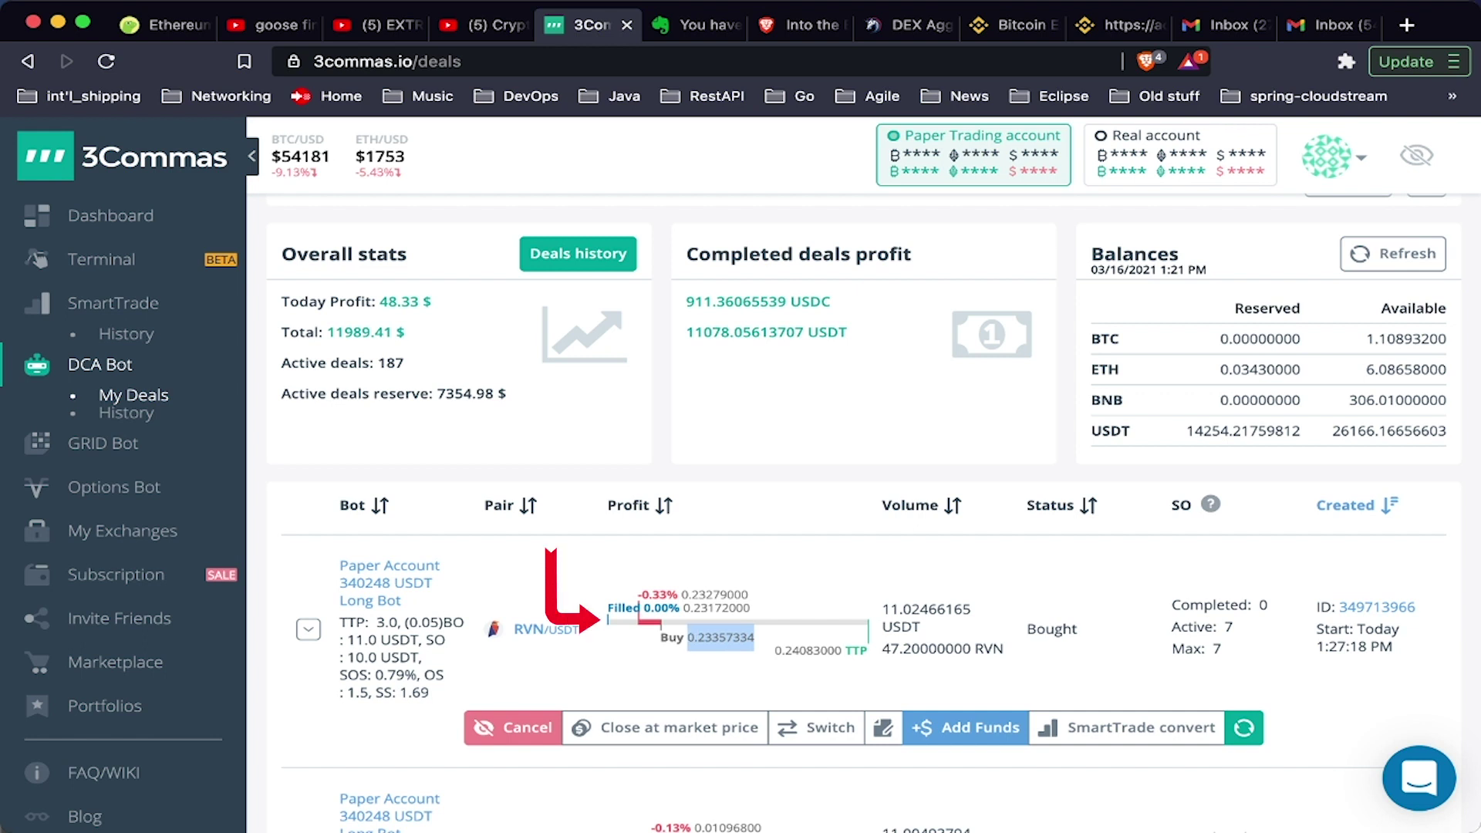
drag(752, 607, 626, 607)
click(625, 609)
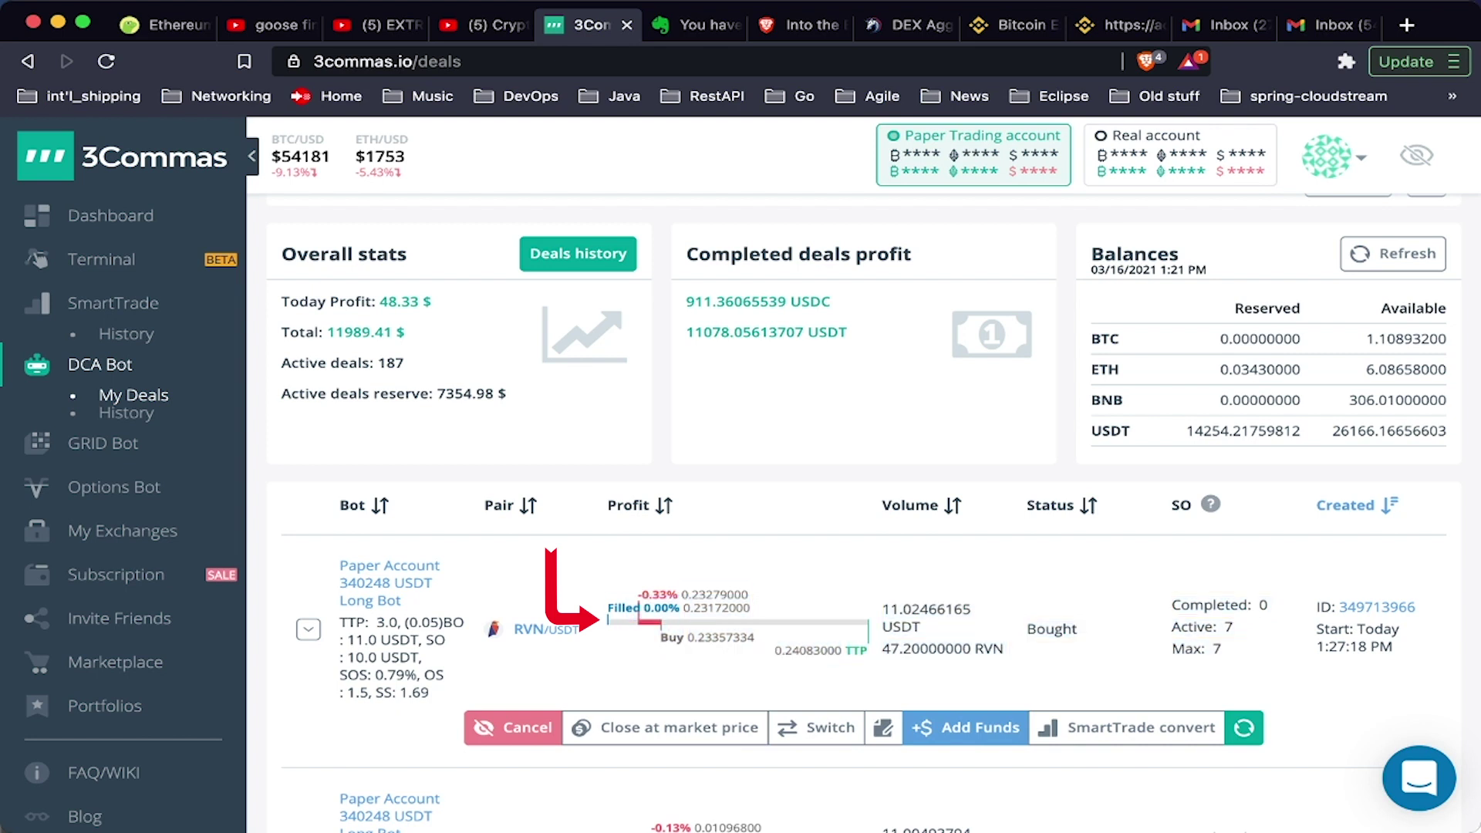
double_click(626, 608)
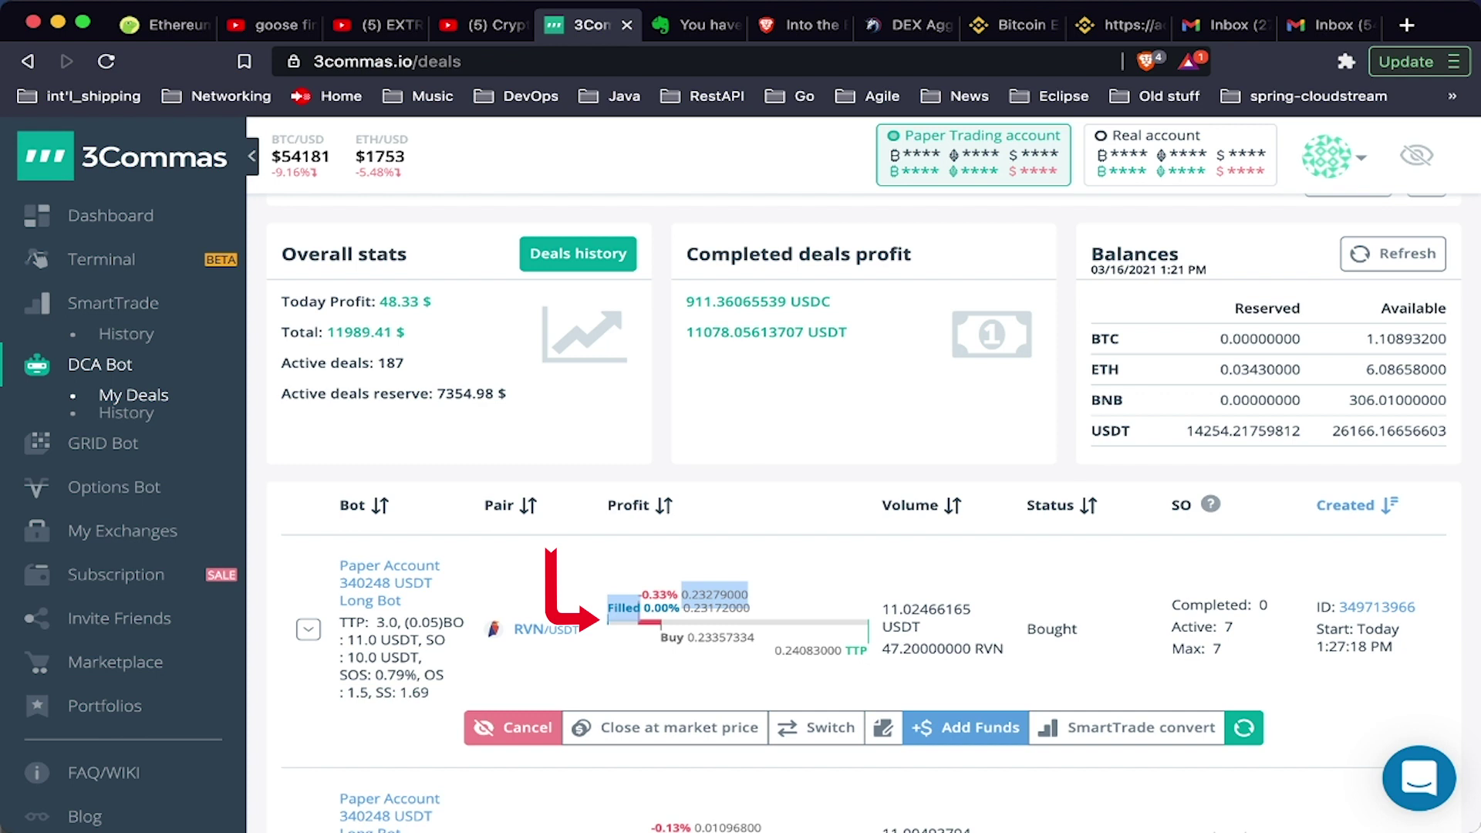
click(626, 608)
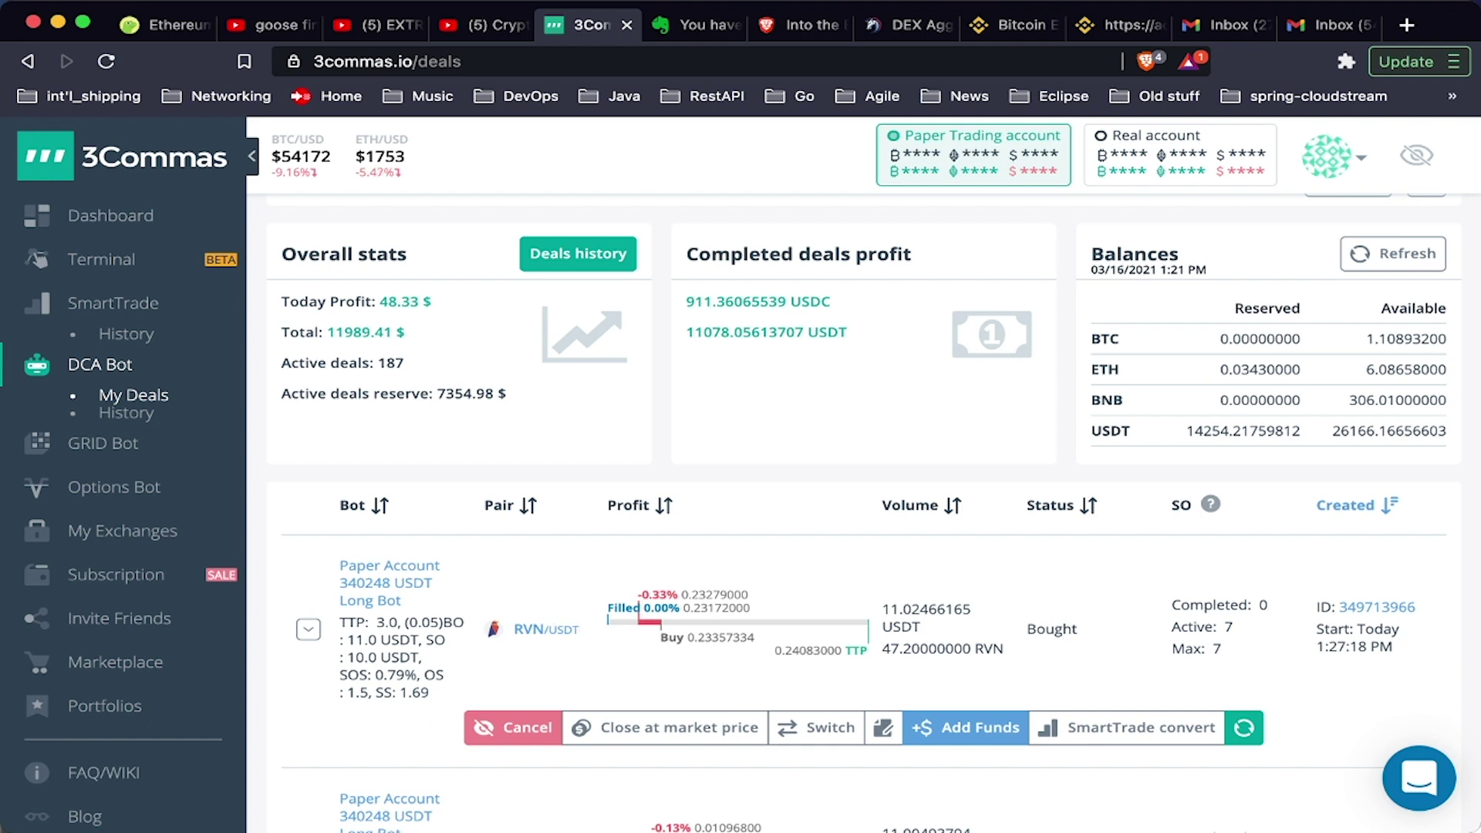
drag(842, 651, 772, 651)
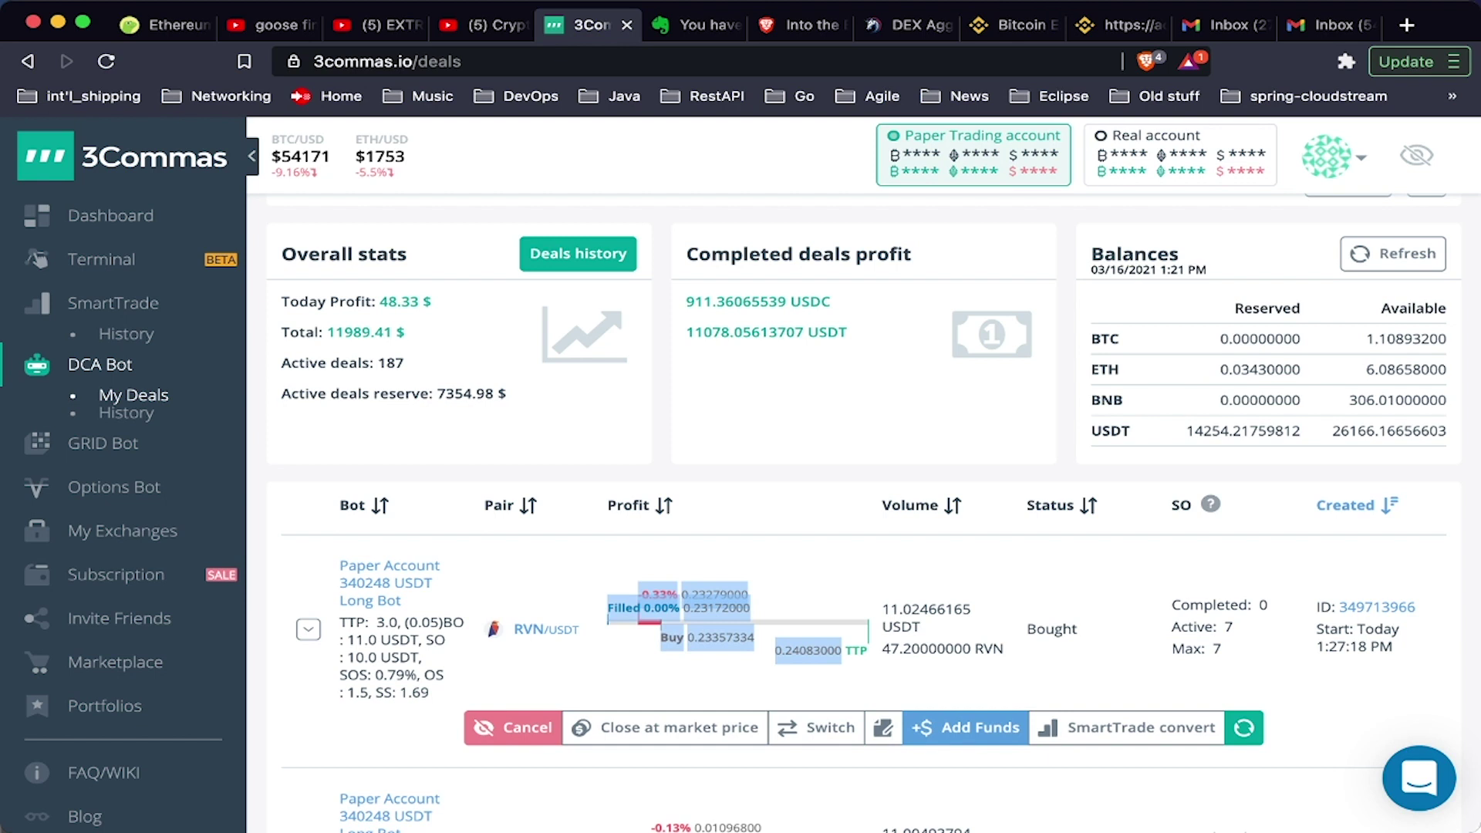
drag(638, 592, 775, 650)
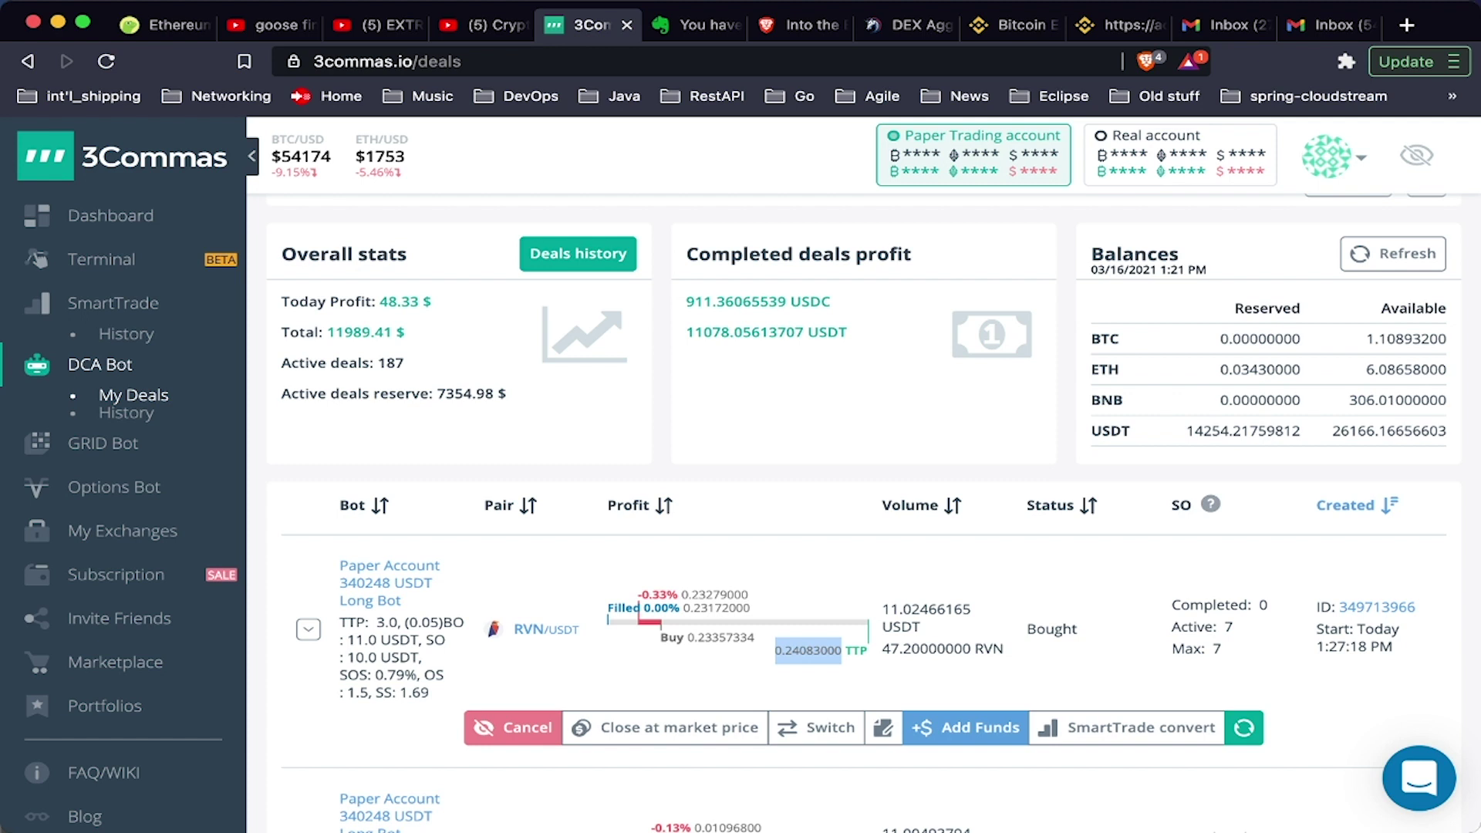
Ask to close the RVN/USDT deal at market price.
scroll(863, 509, down, 2)
key(super+Tab)
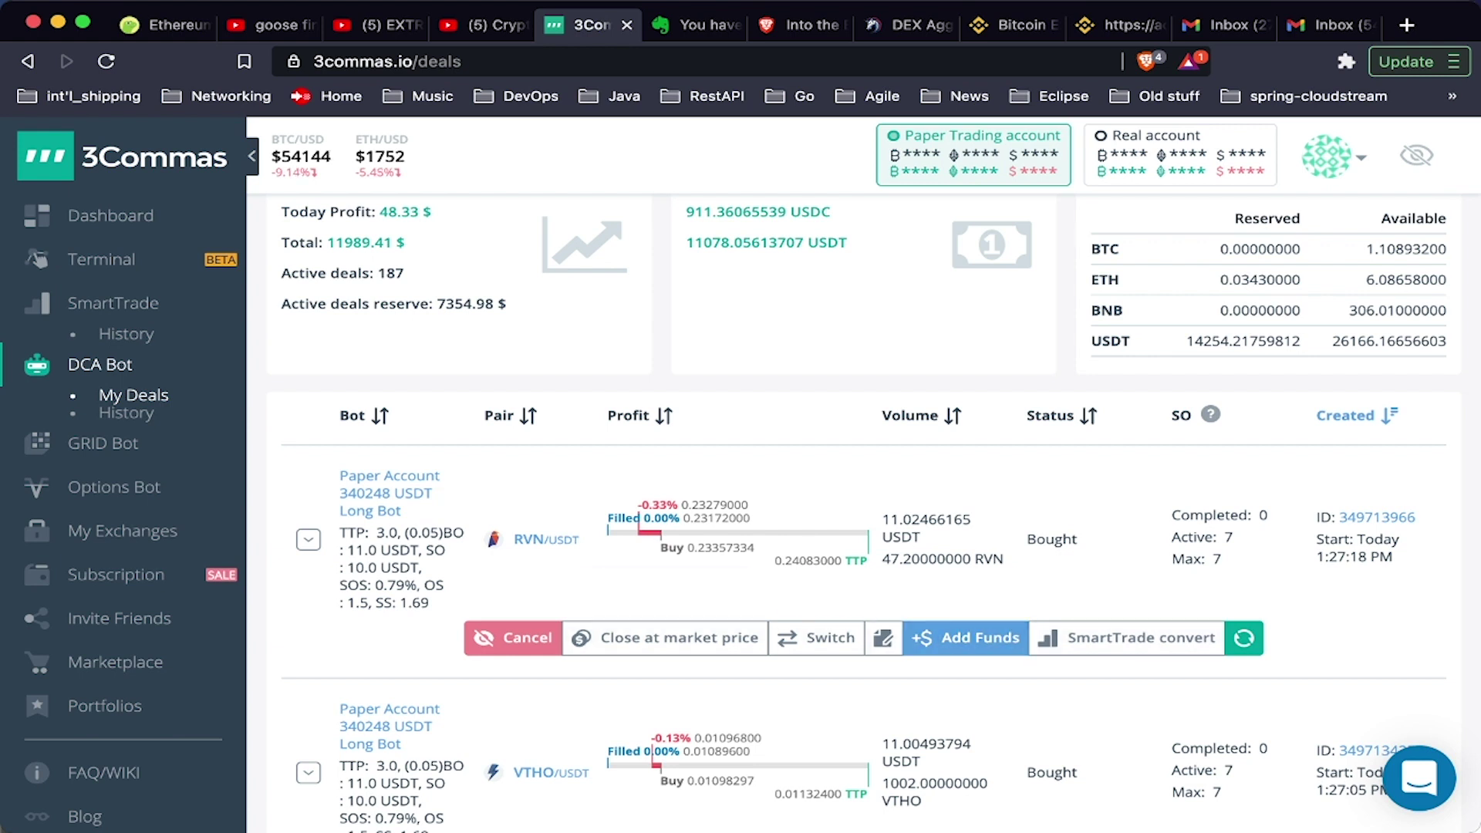
click(665, 637)
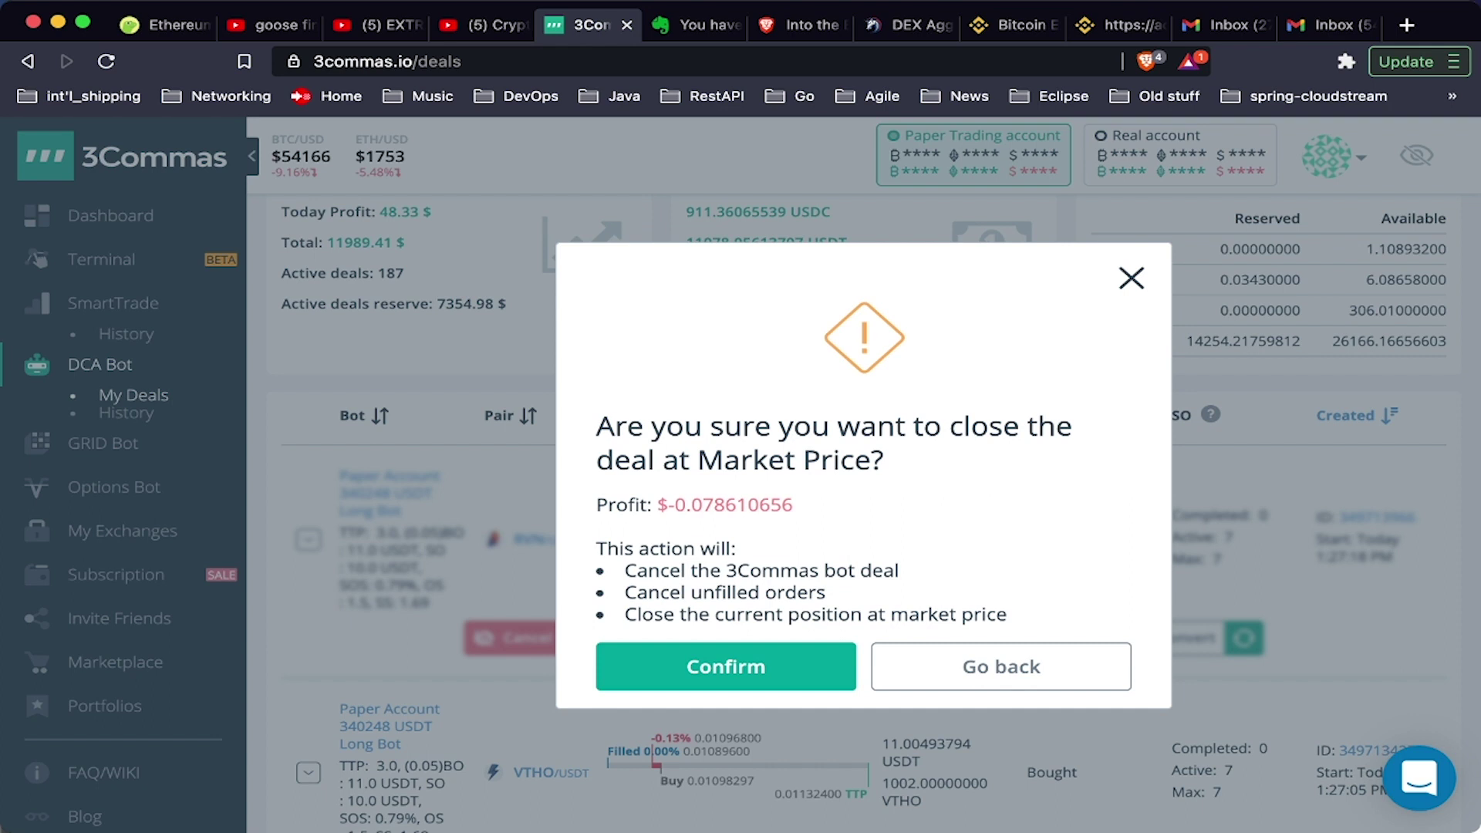
Check the profit of closing at market, then go back and keep the RVN/USDT deal open.
drag(794, 505, 648, 505)
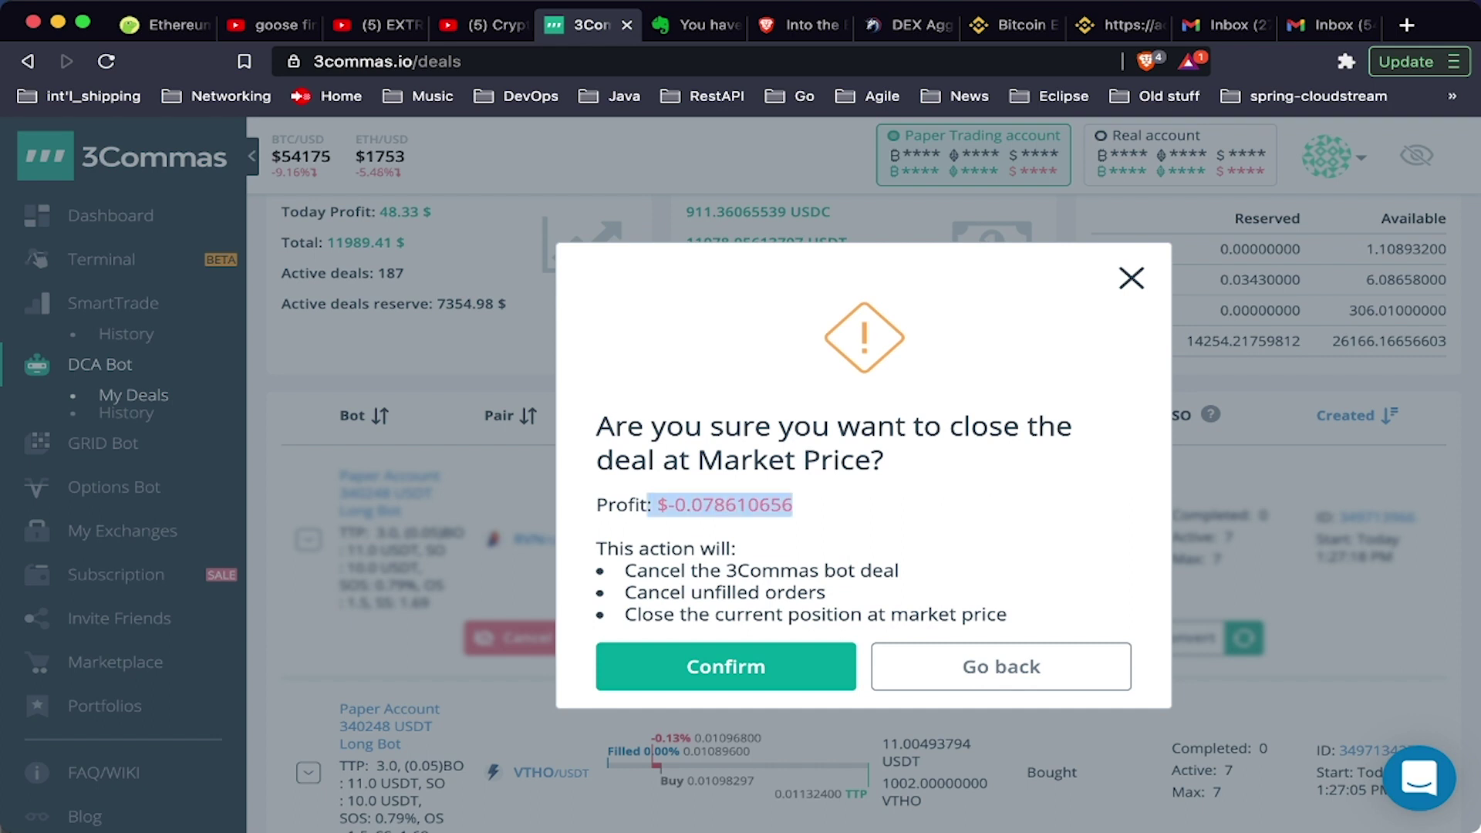
click(968, 665)
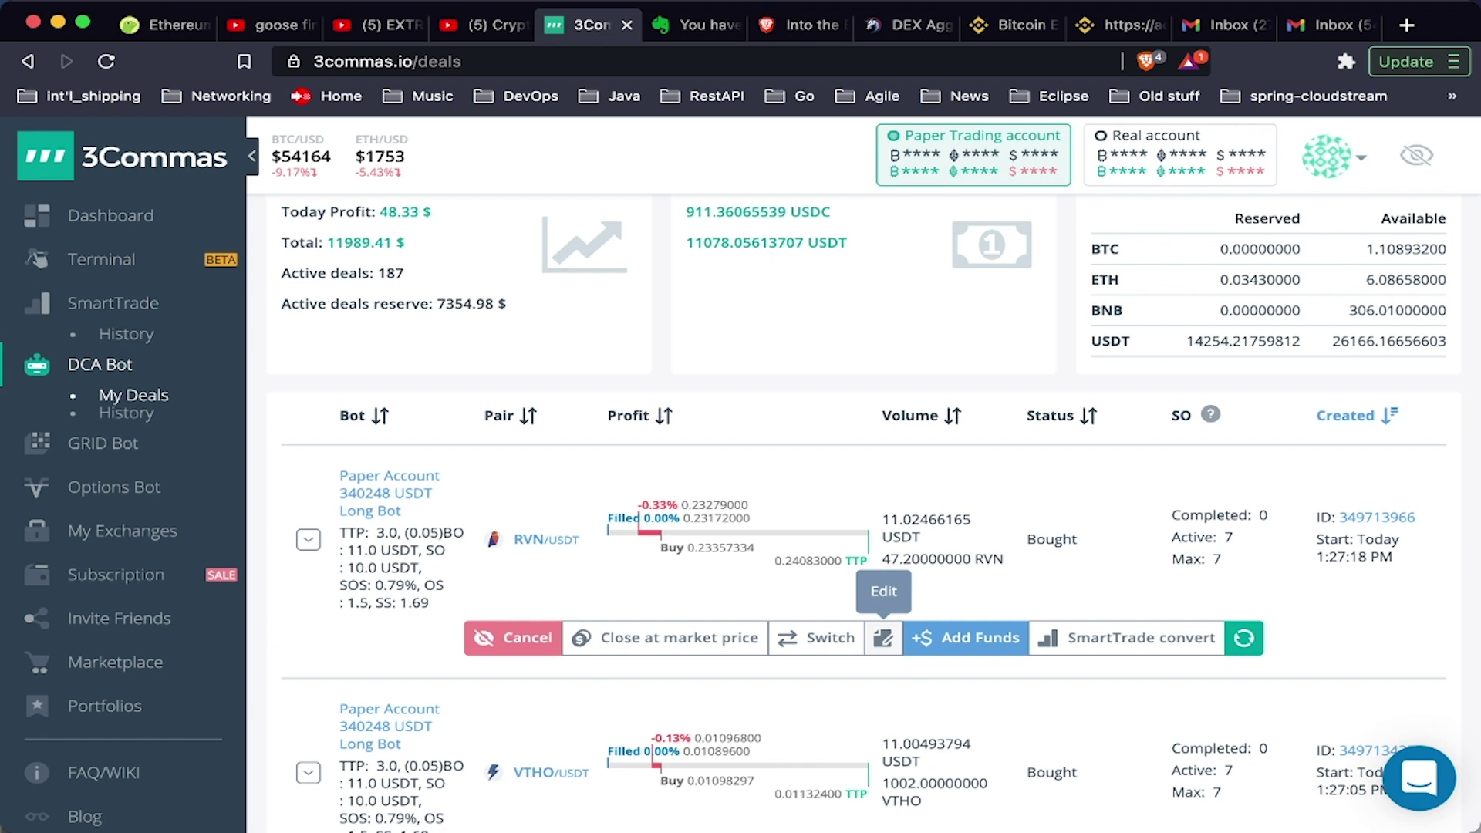
Raise the RVN/USDT deal's max safety trades count from 7 to 8 and save the change.
click(883, 638)
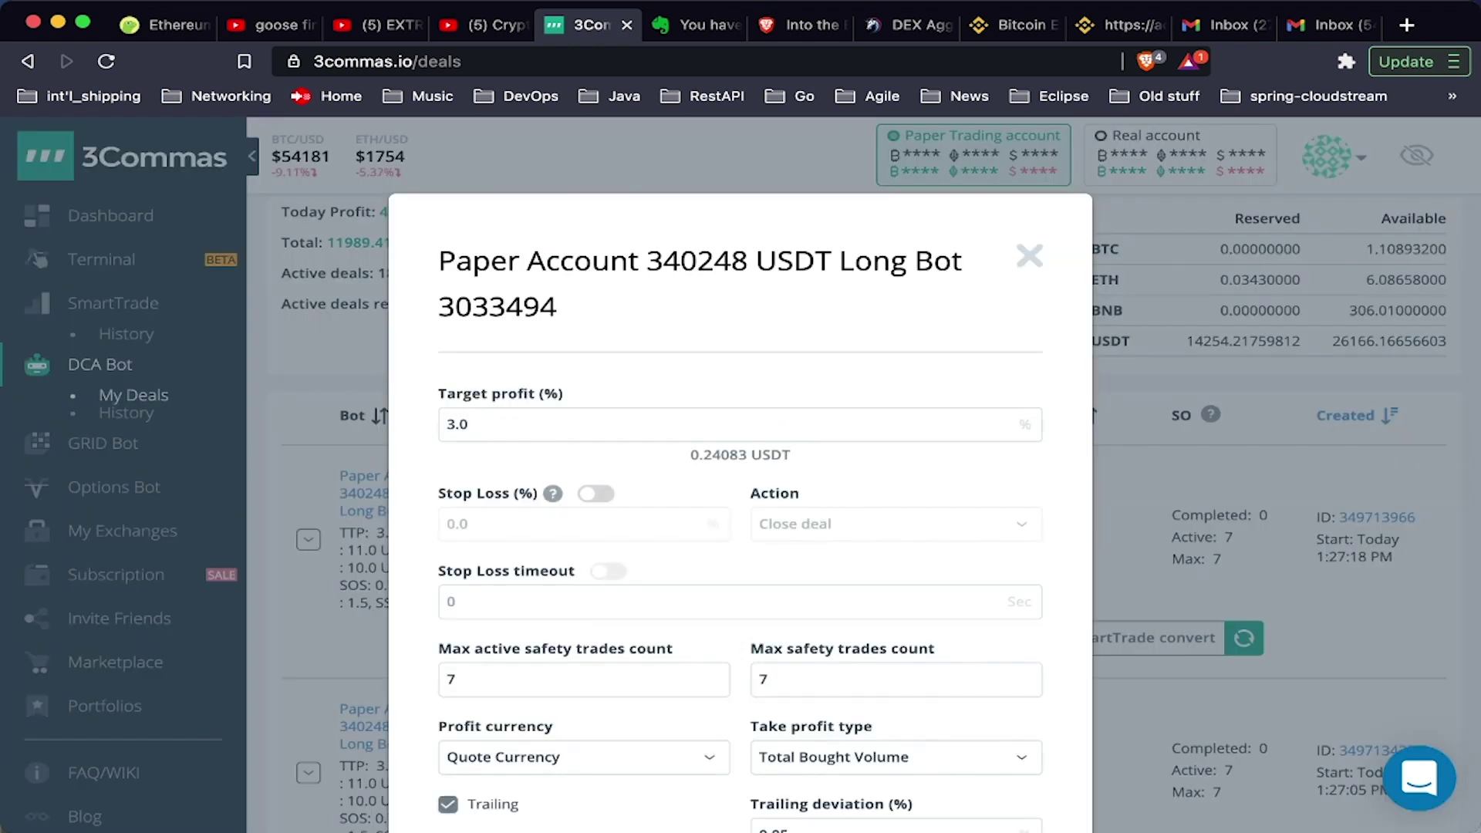
scroll(741, 509, down, 2)
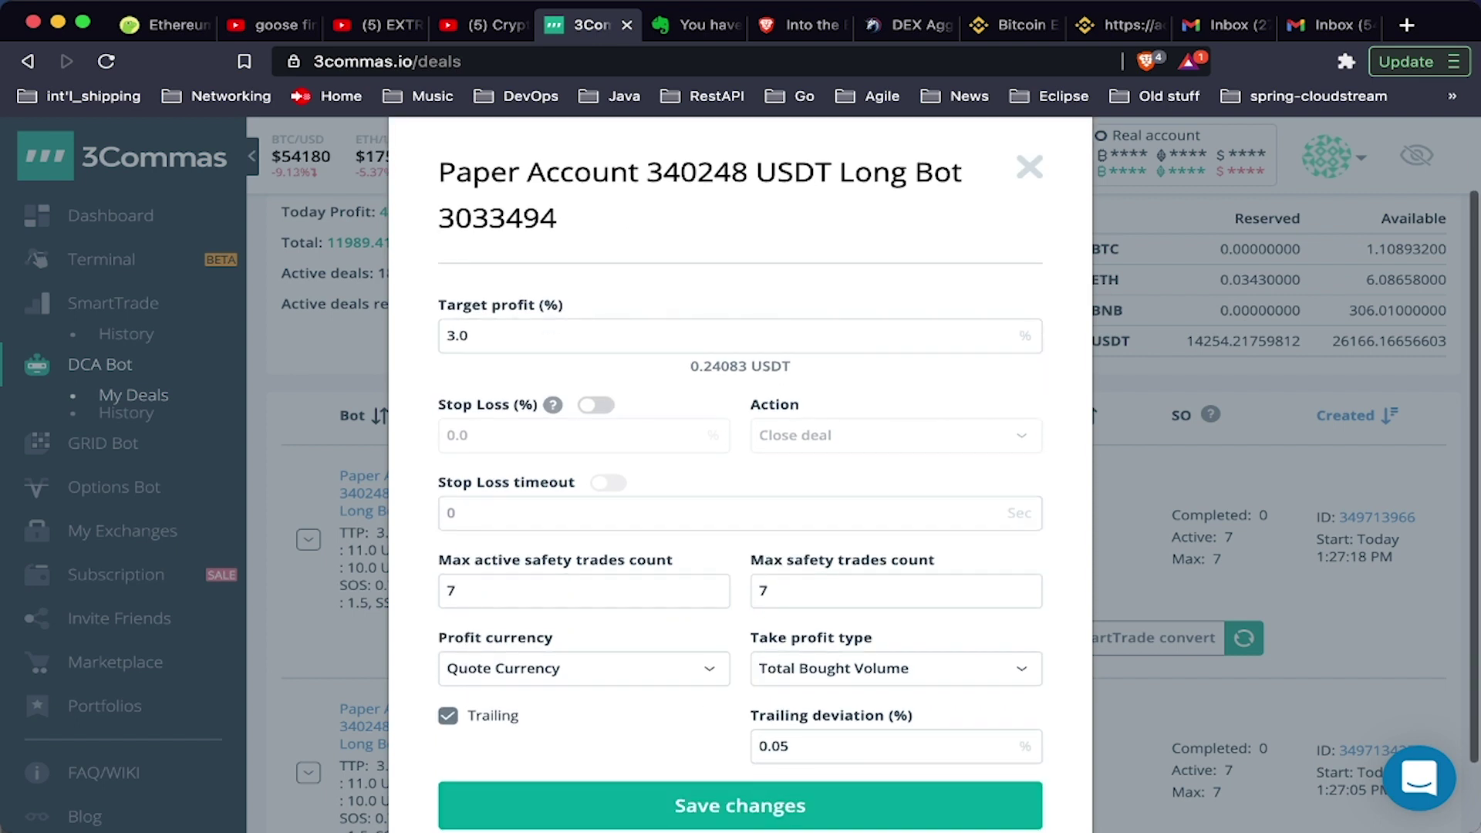
click(896, 591)
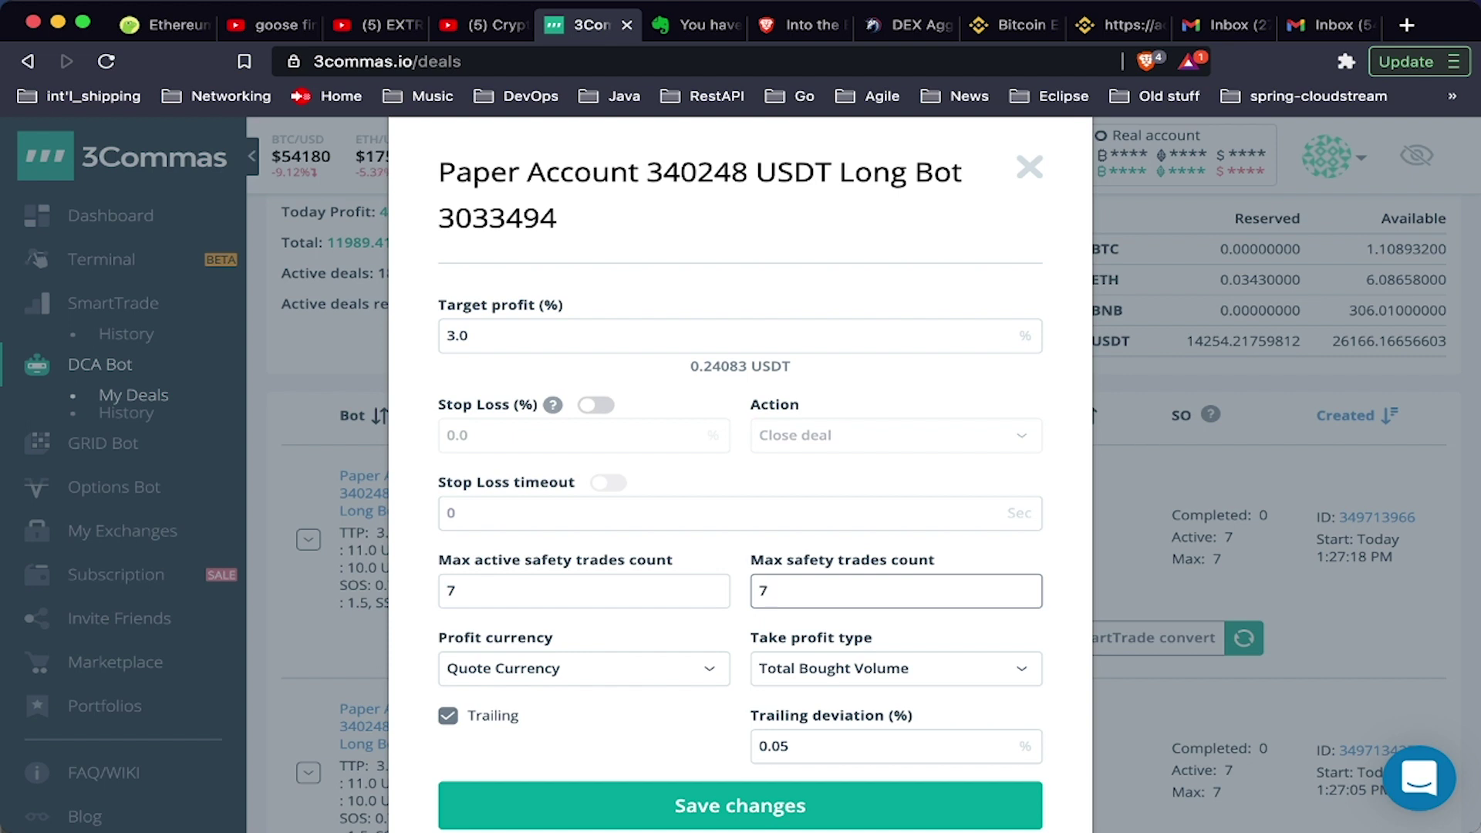
key(BackSpace)
text(8)
key(Tab)
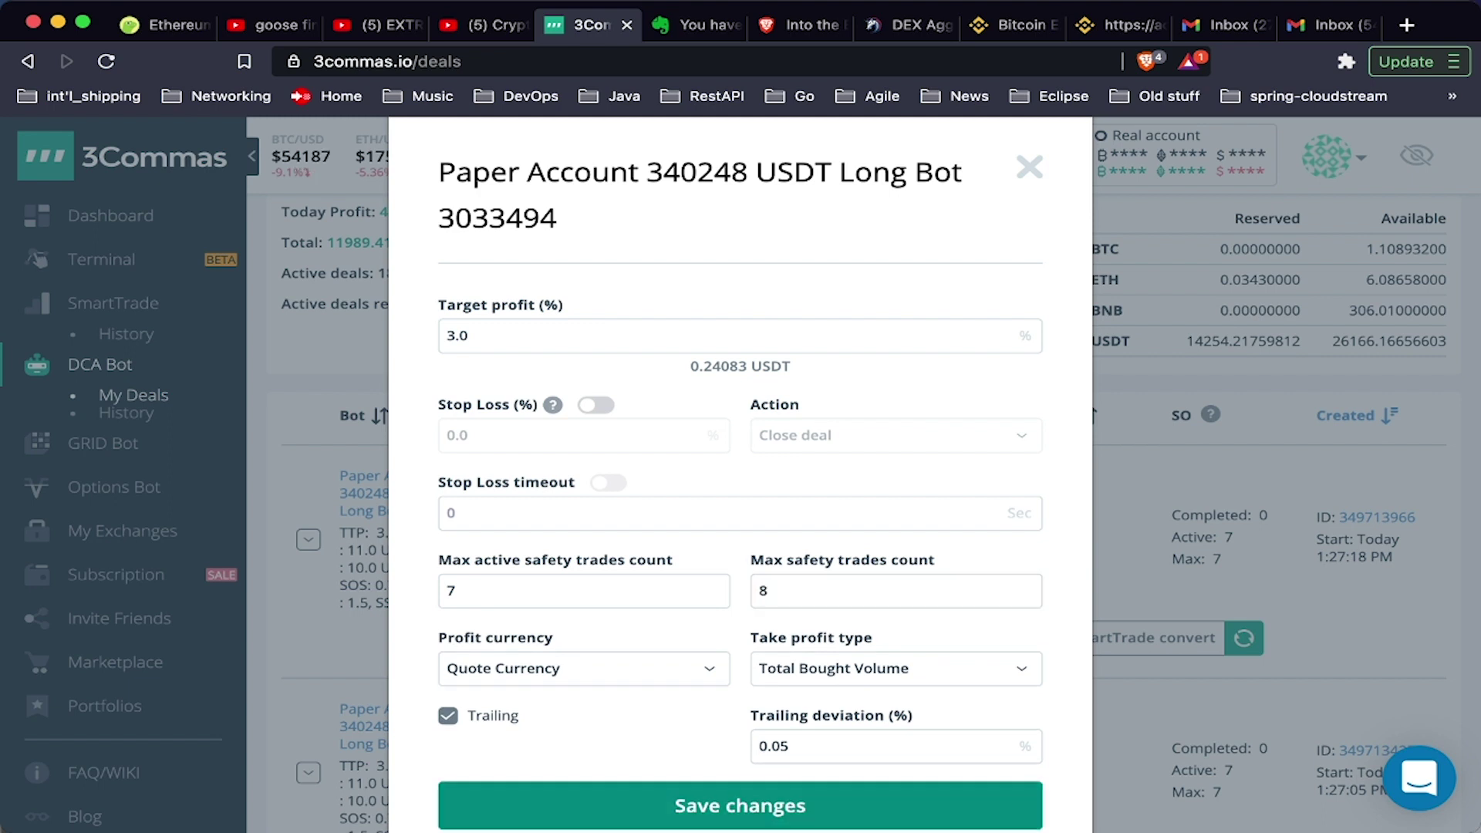
click(741, 805)
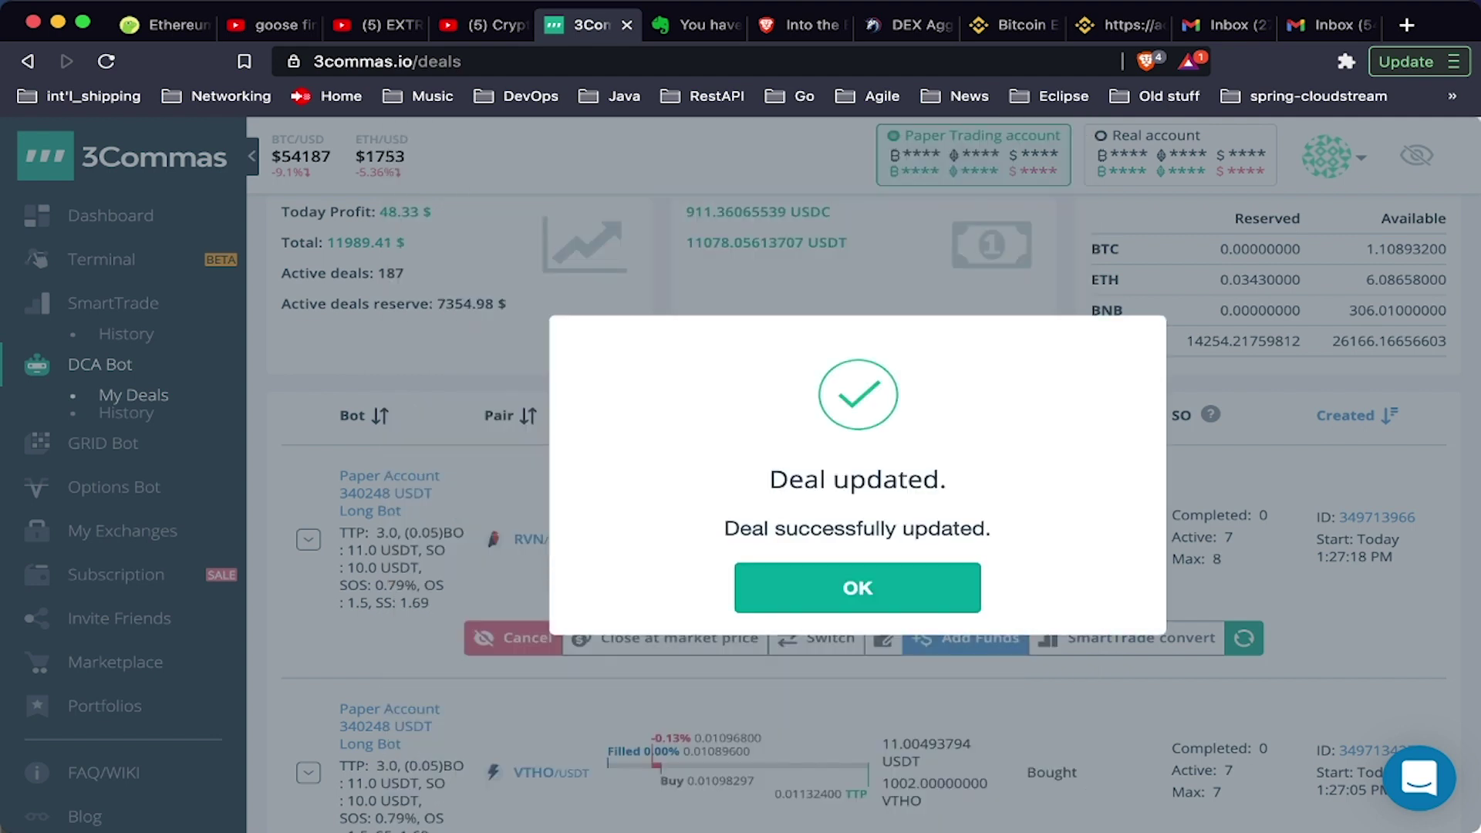
click(948, 597)
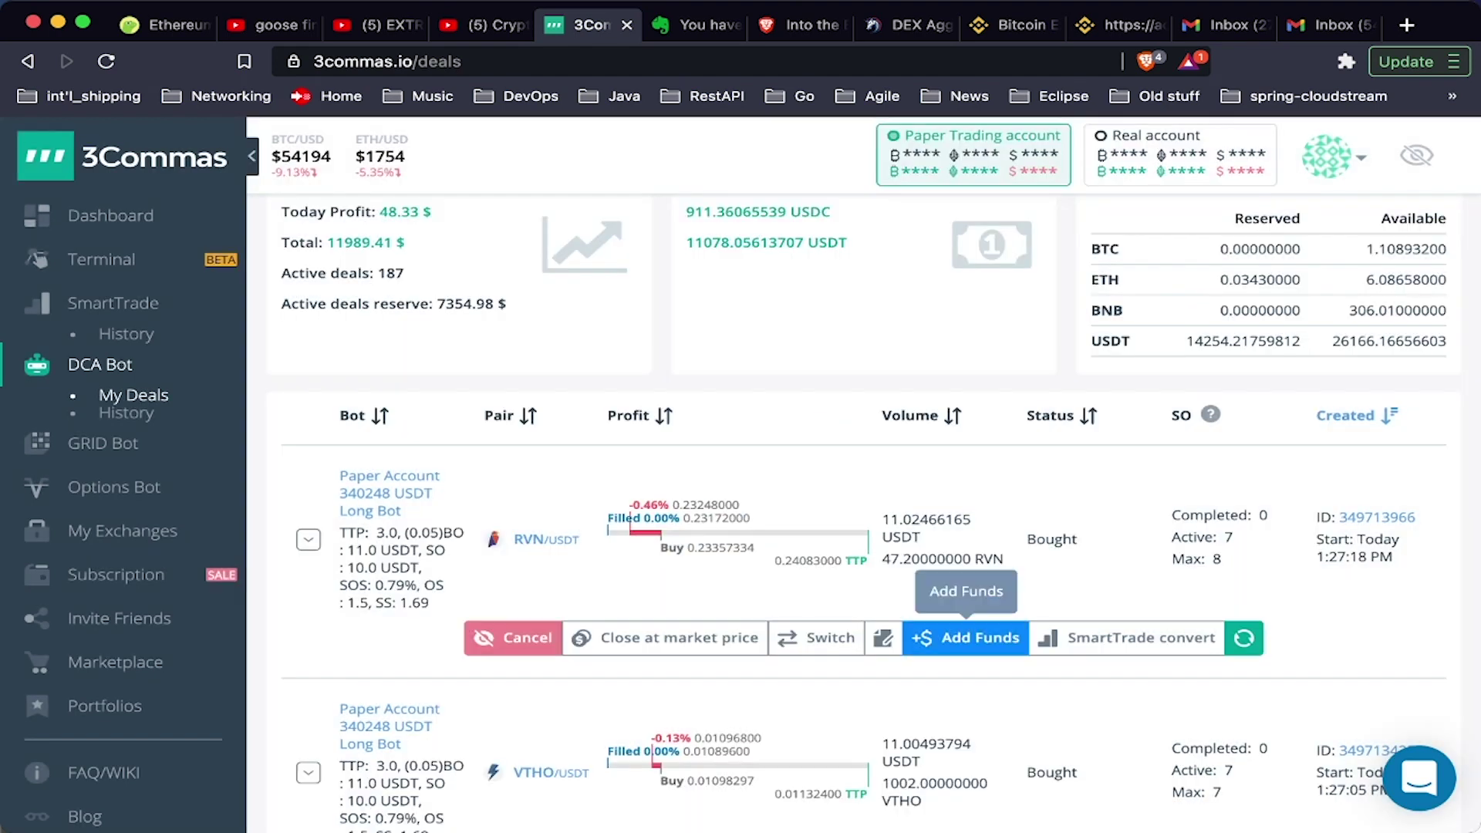
click(965, 637)
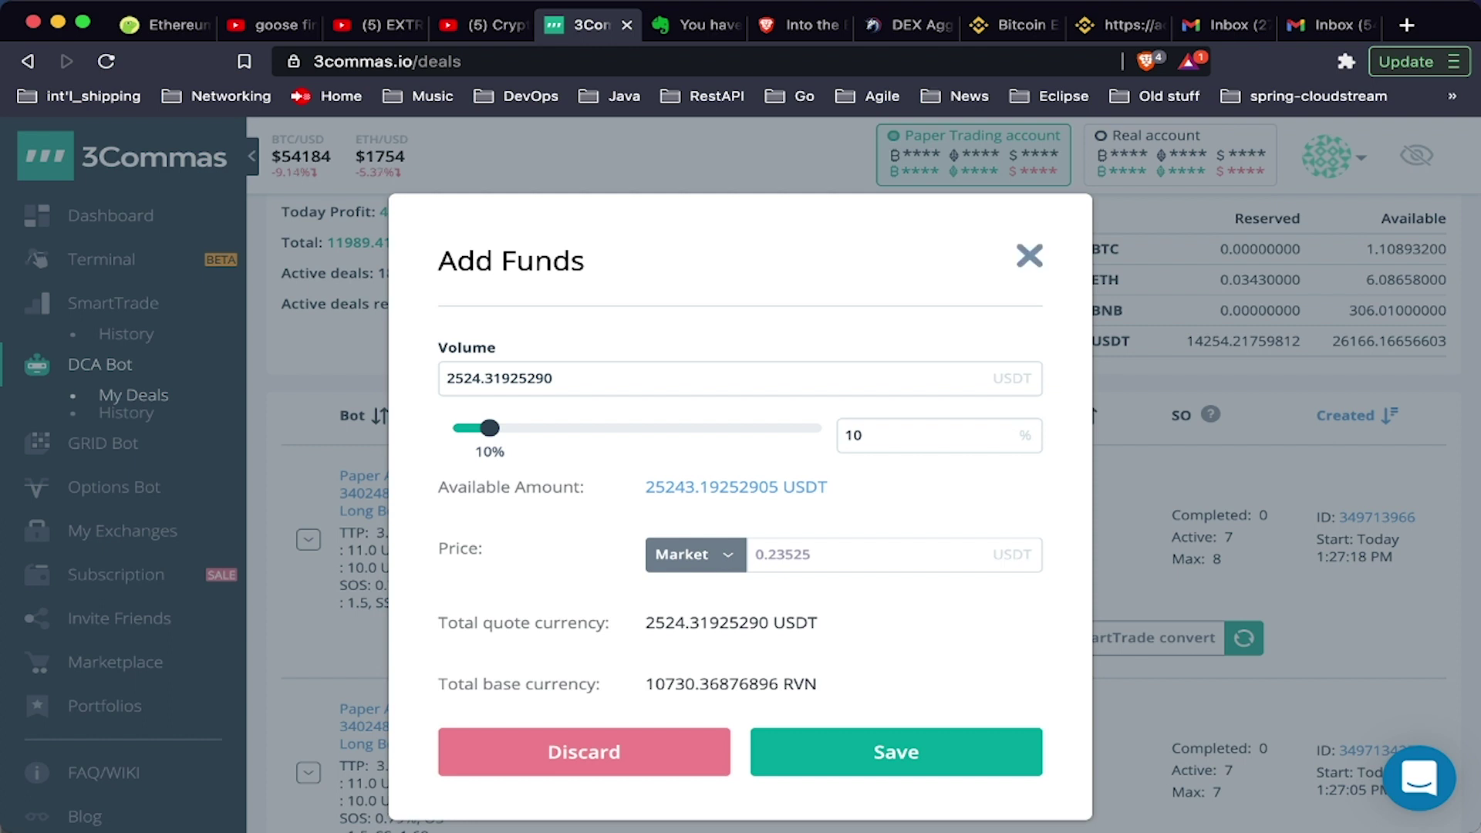
click(690, 555)
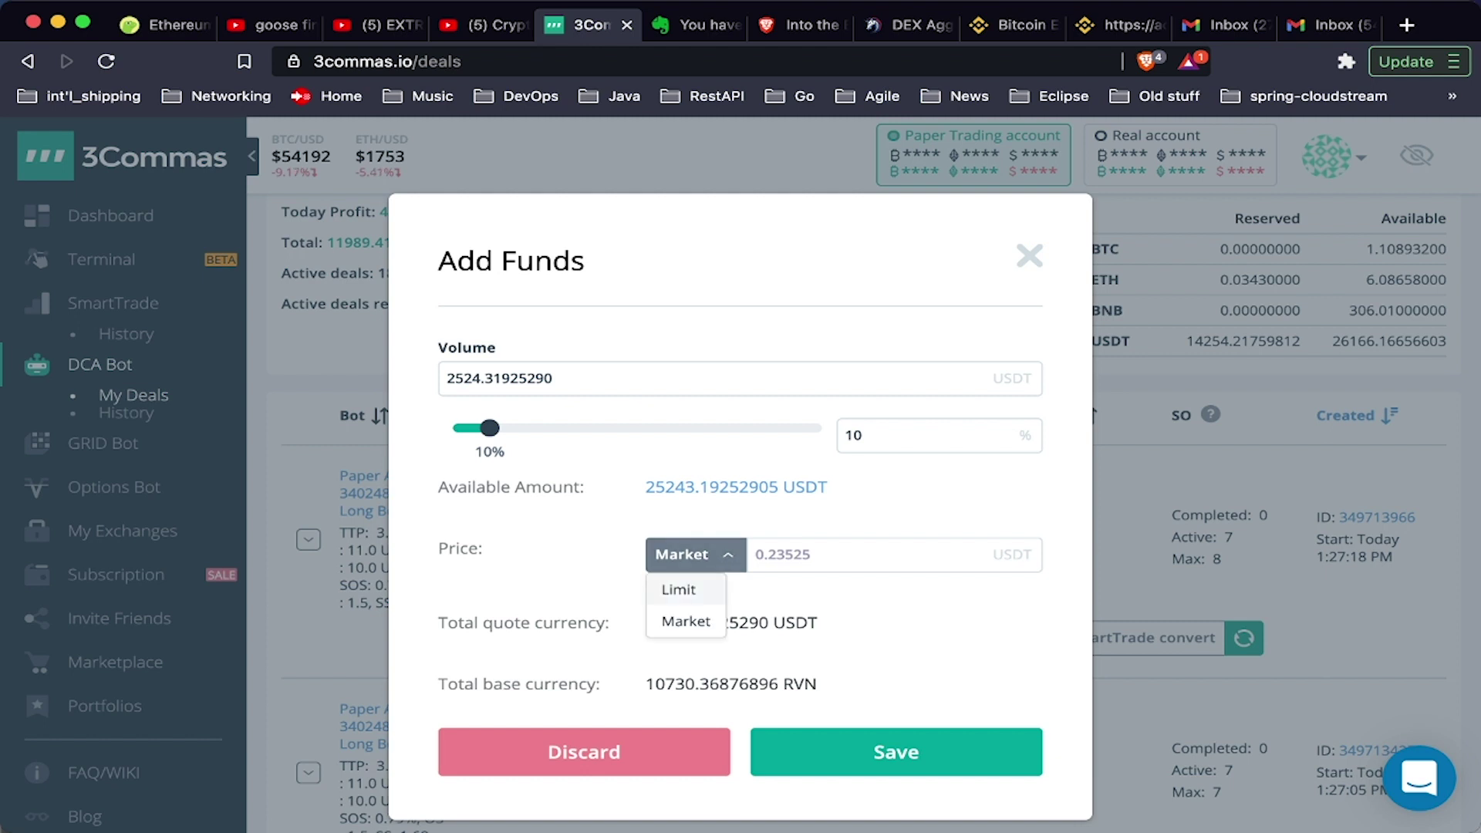
click(678, 589)
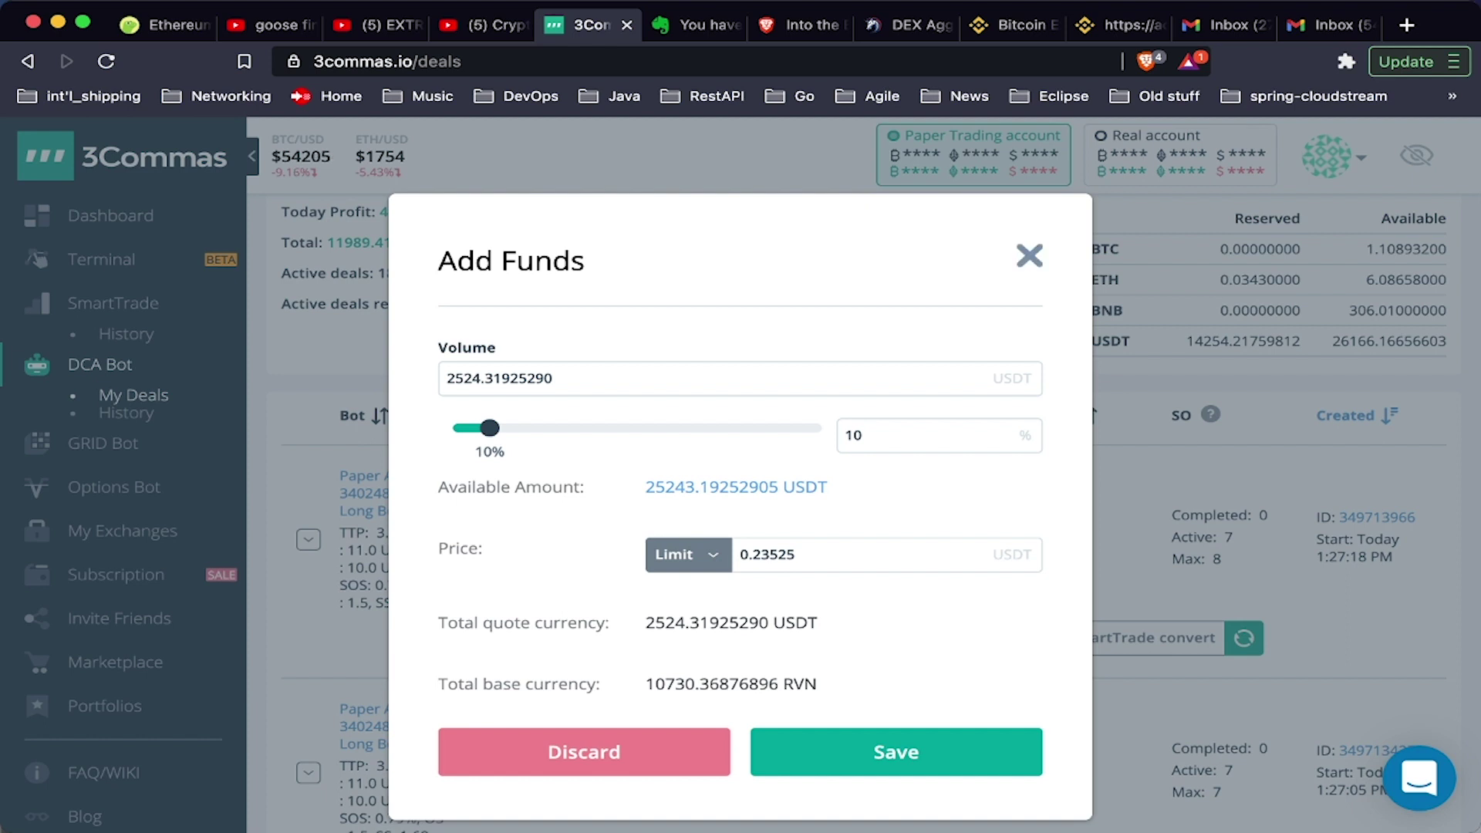
mouse_move(490, 428)
mouse_down()
mouse_move(622, 428)
mouse_move(494, 428)
mouse_up()
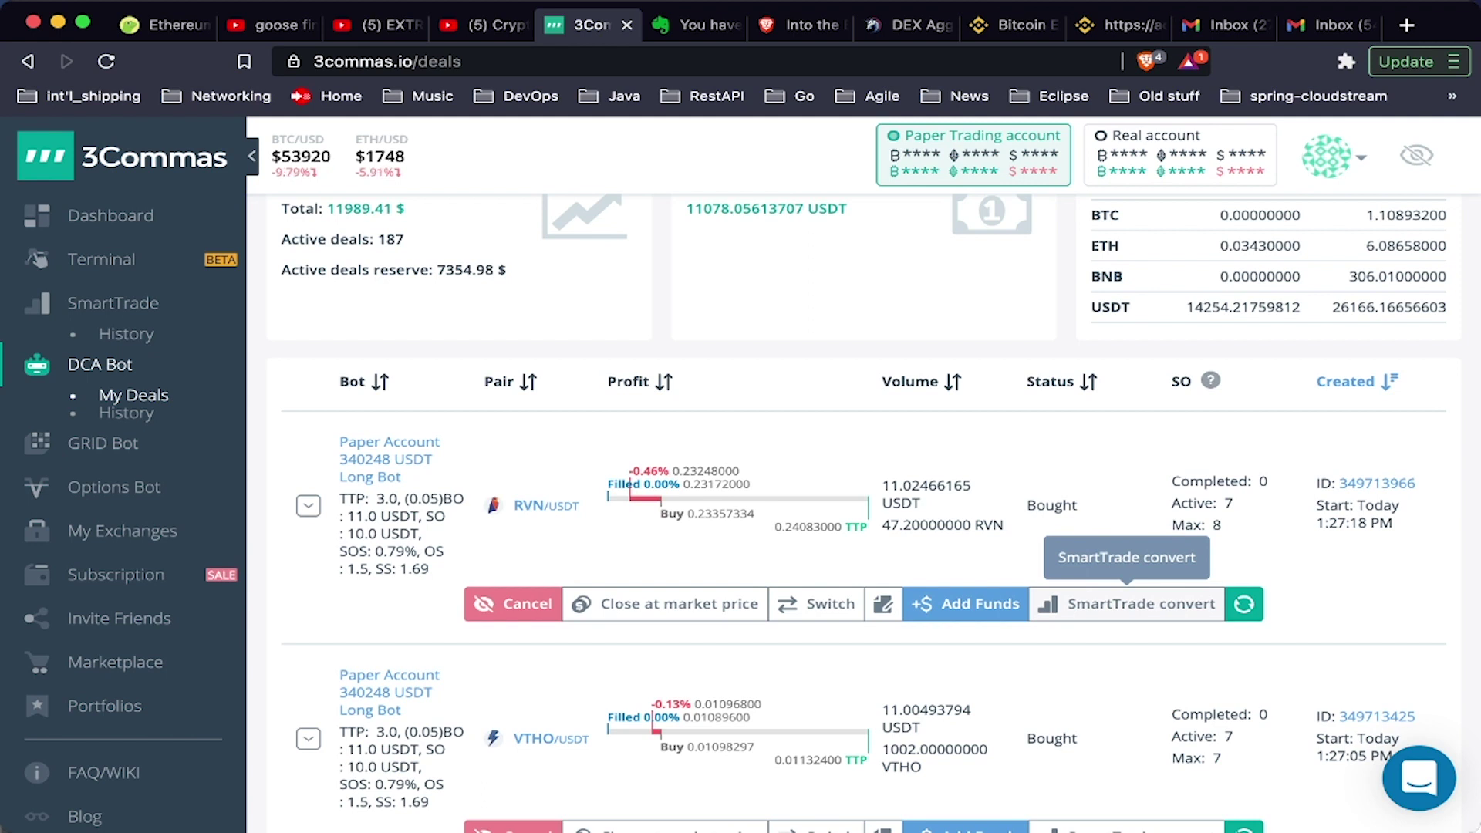
Convert the RVN/USDT deal into a Smart Sell SmartTrade and review the result.
click(1127, 604)
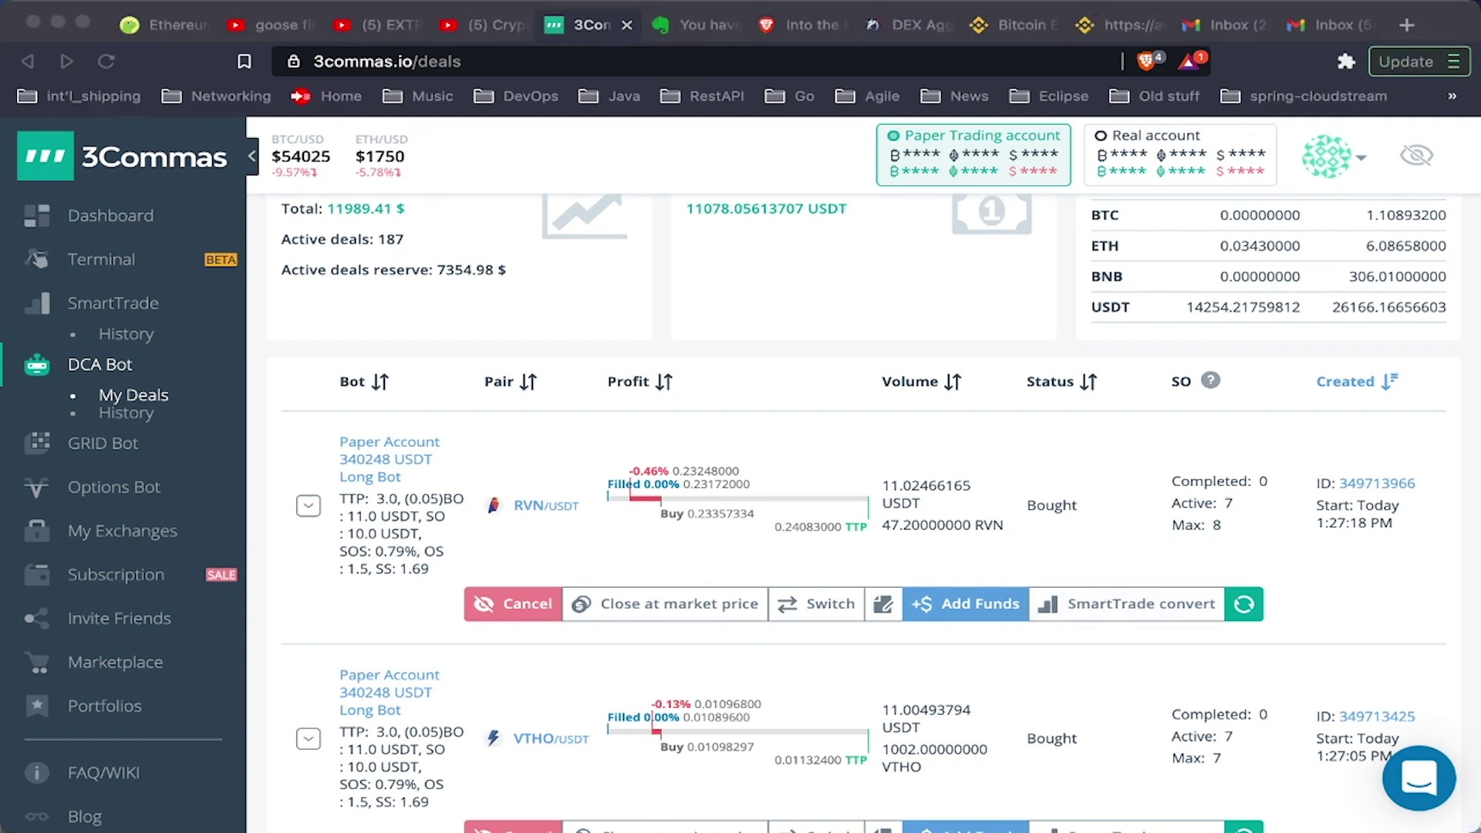
key(super+Tab)
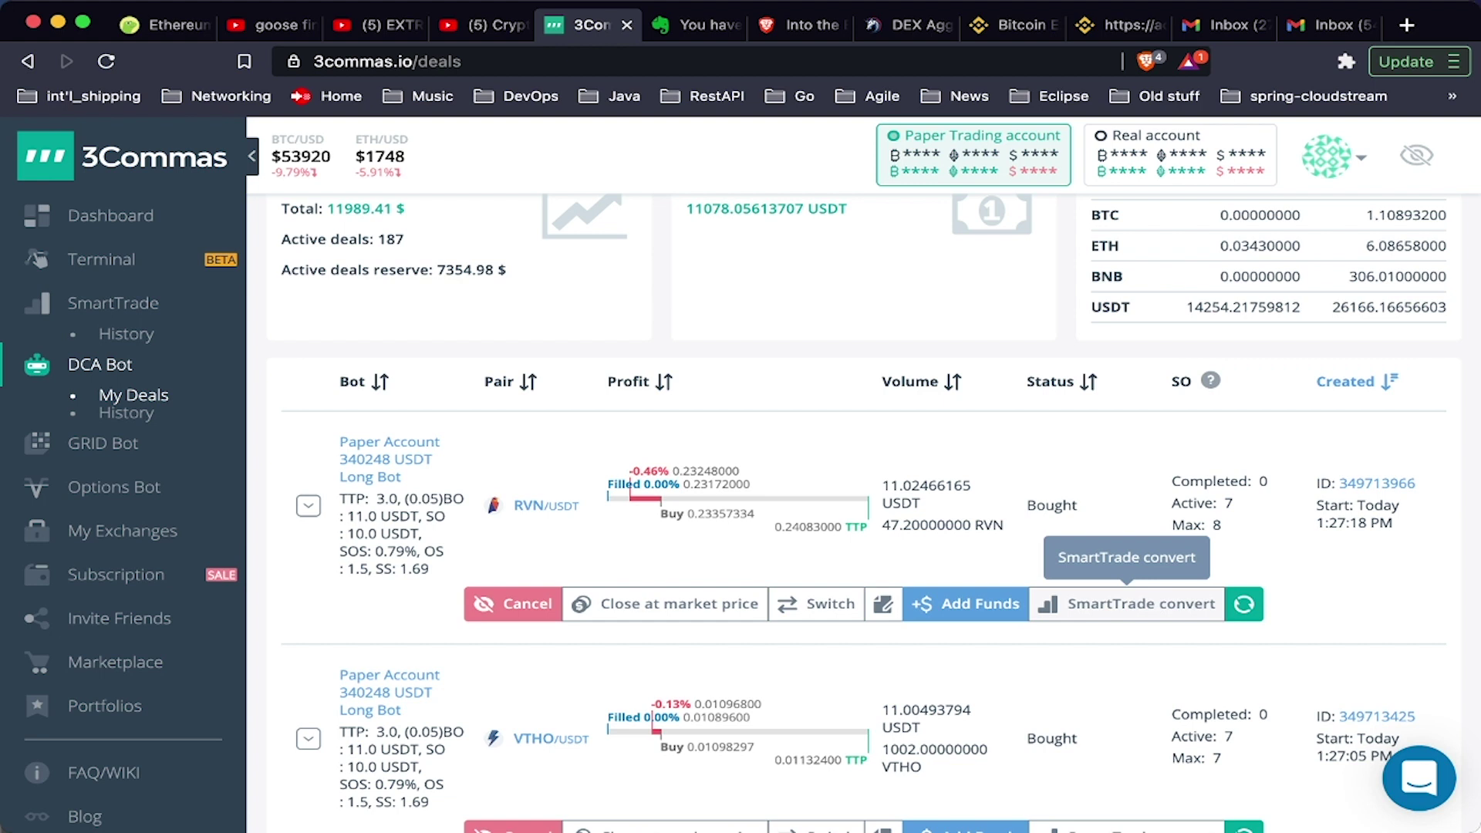
click(1126, 604)
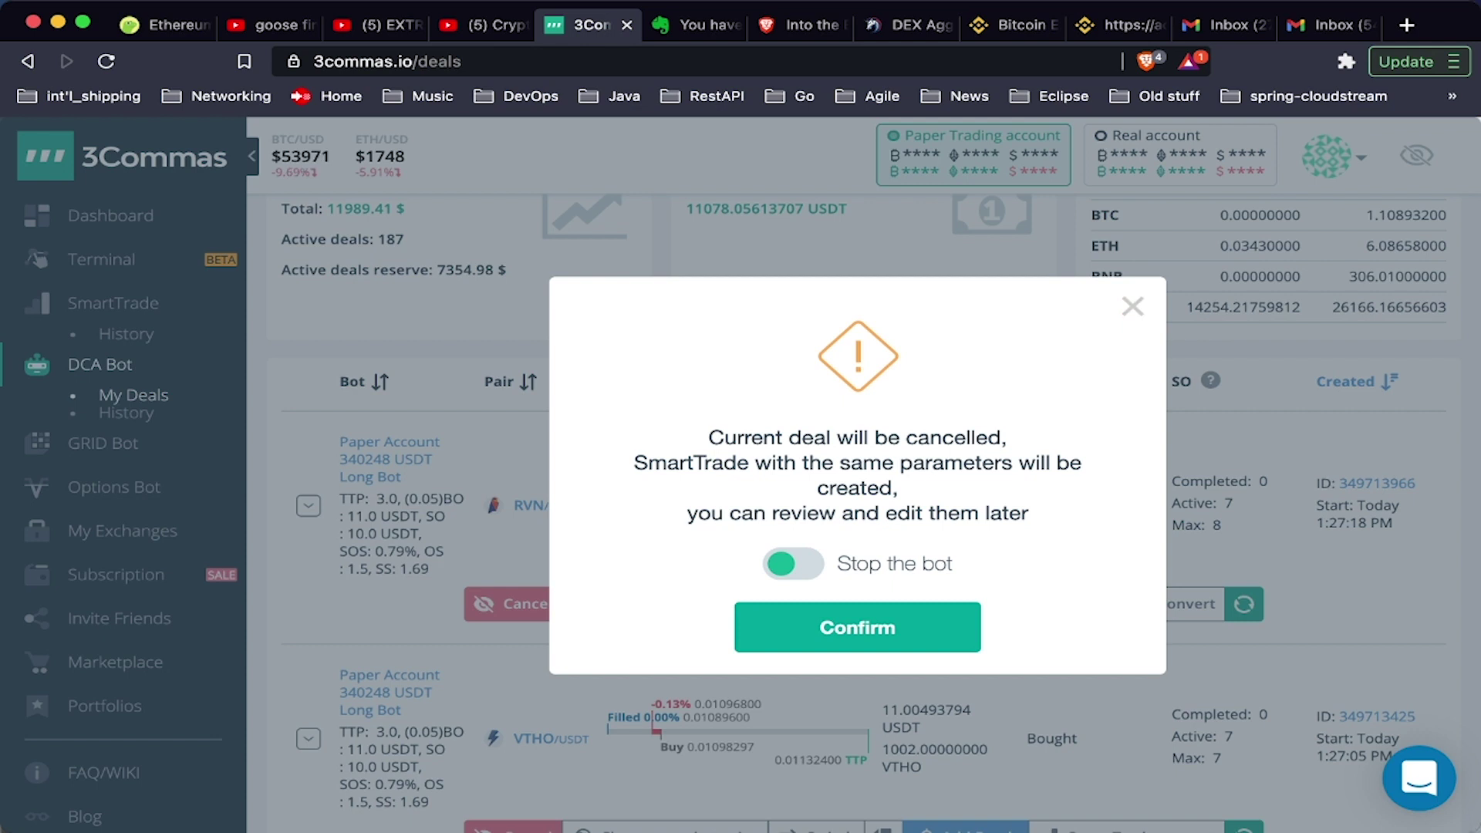
click(857, 627)
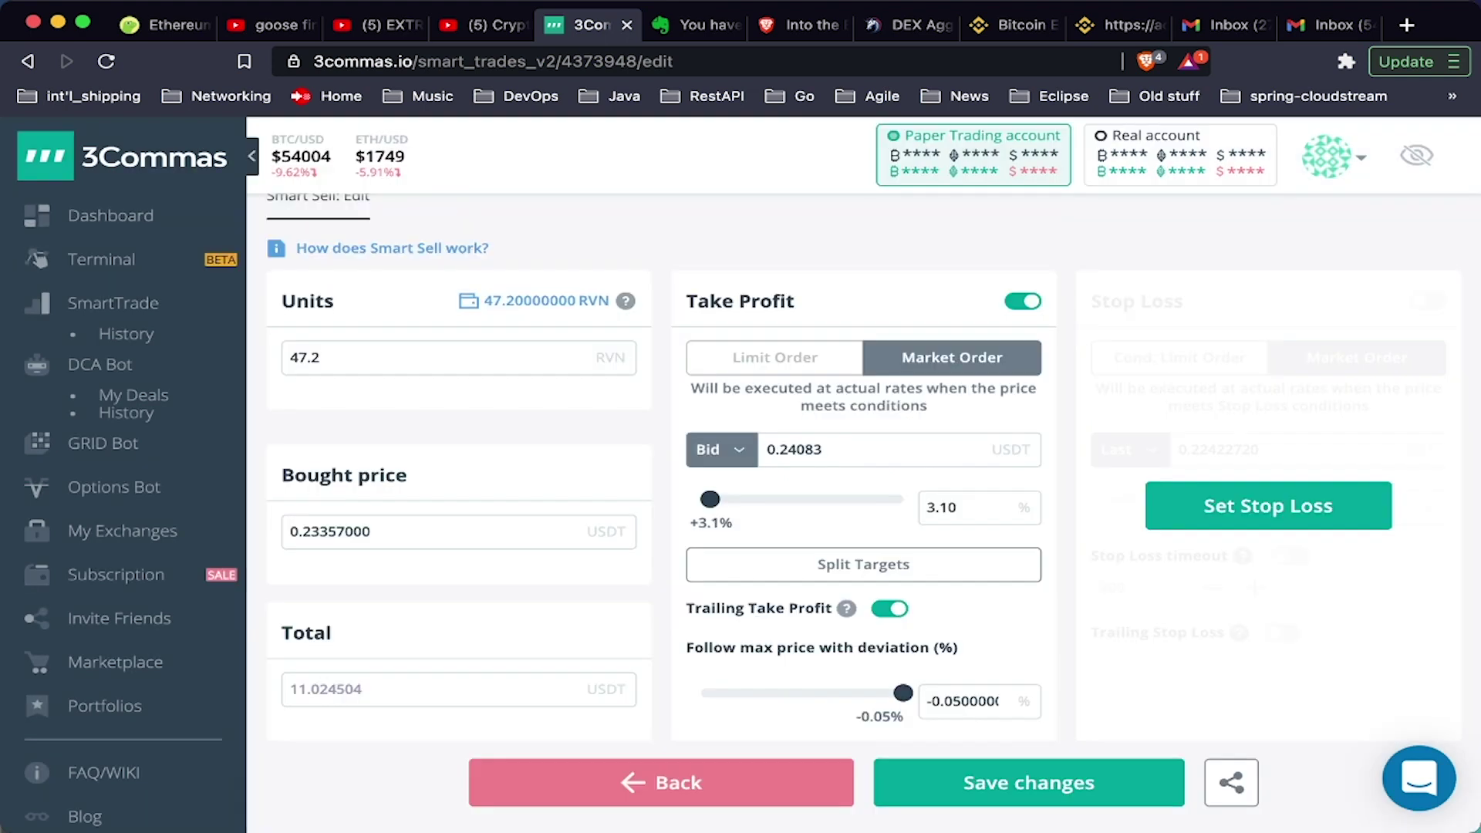
scroll(864, 506, up, 1)
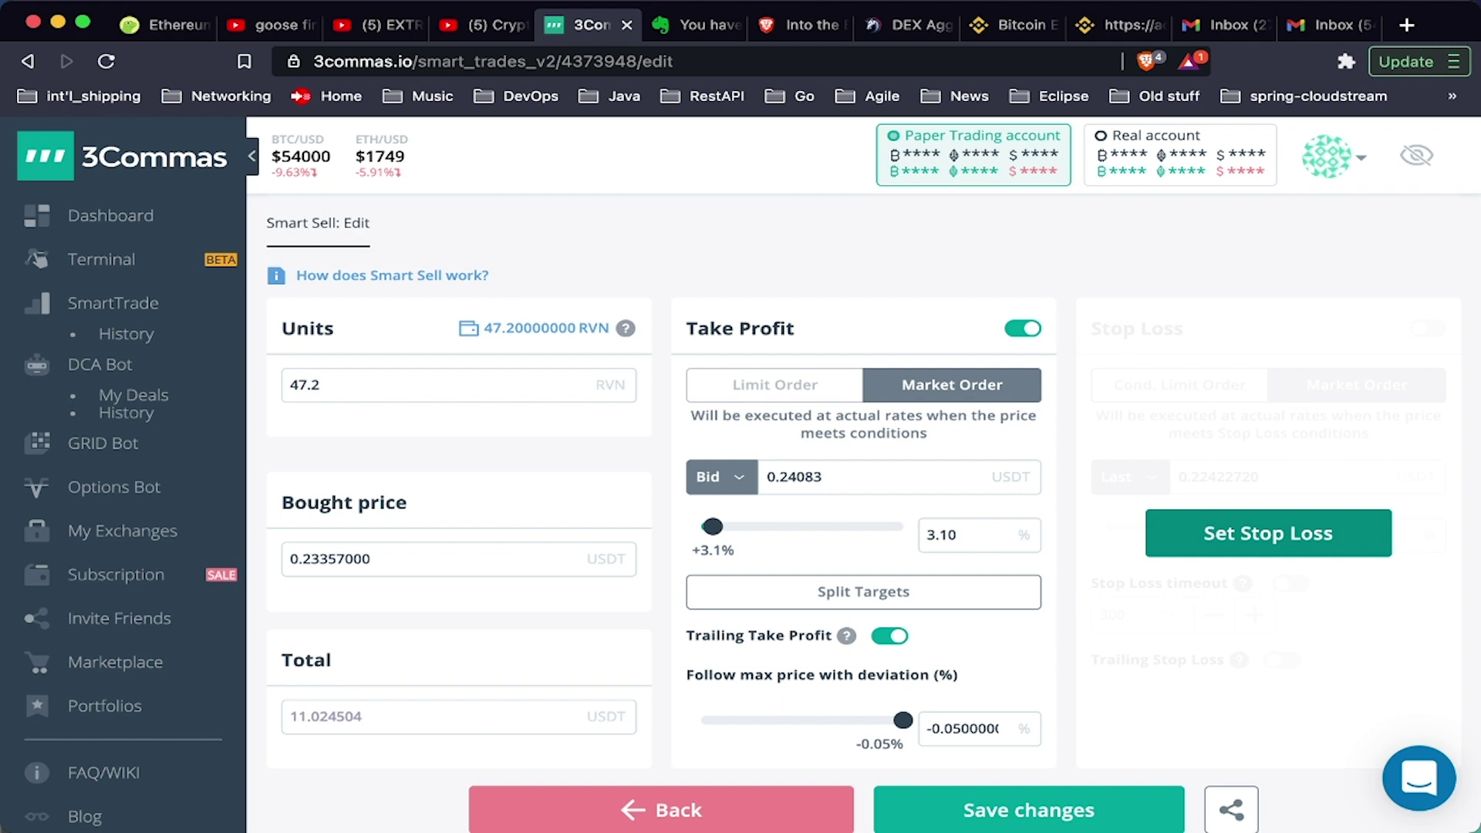
scroll(863, 511, down, 1)
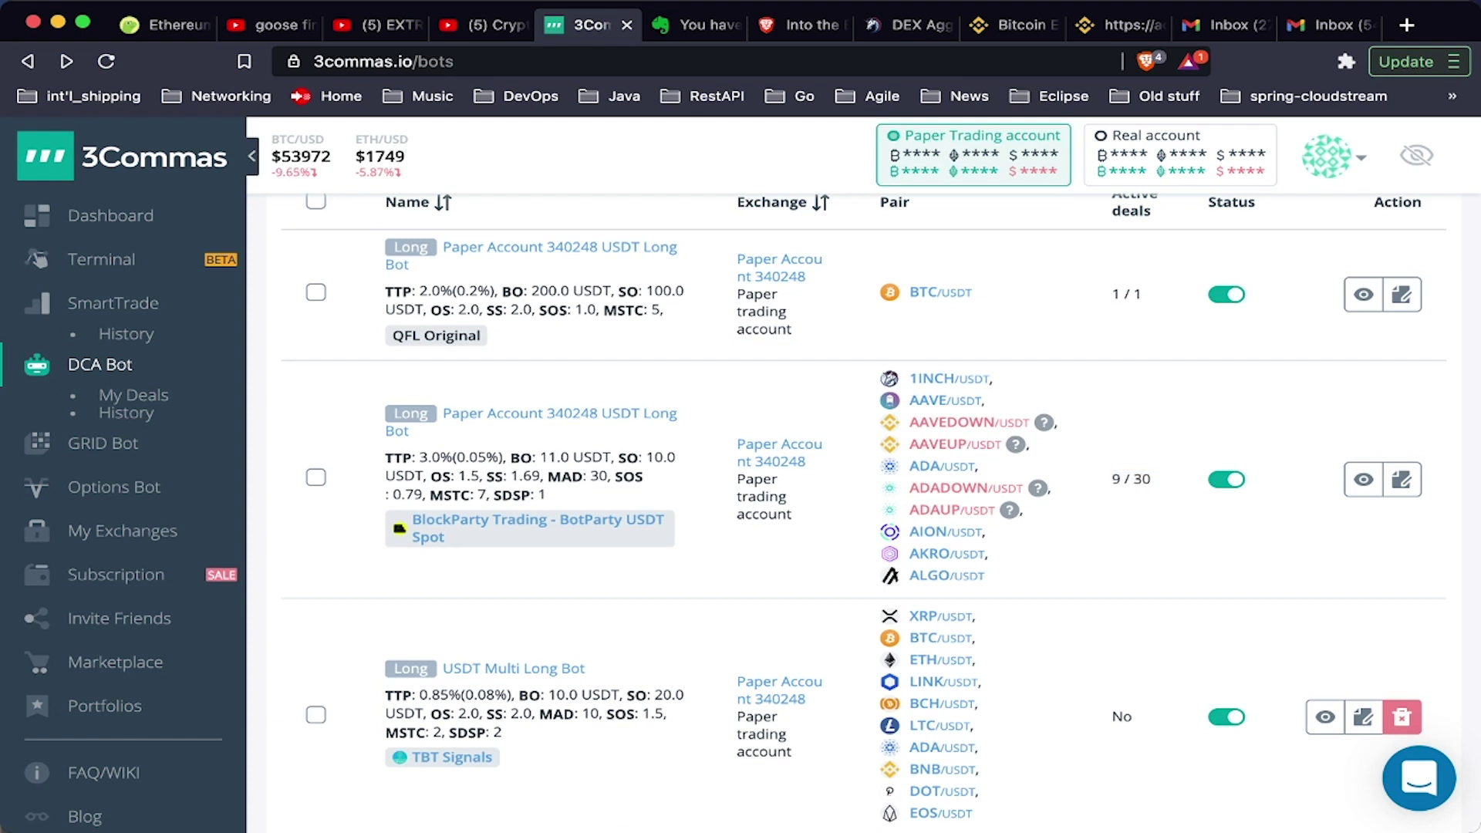
Scroll through the 10k BlockParty Signals 4% Backtest bot's profit charts and pair list.
scroll(864, 512, down, 3)
scroll(864, 513, down, 5)
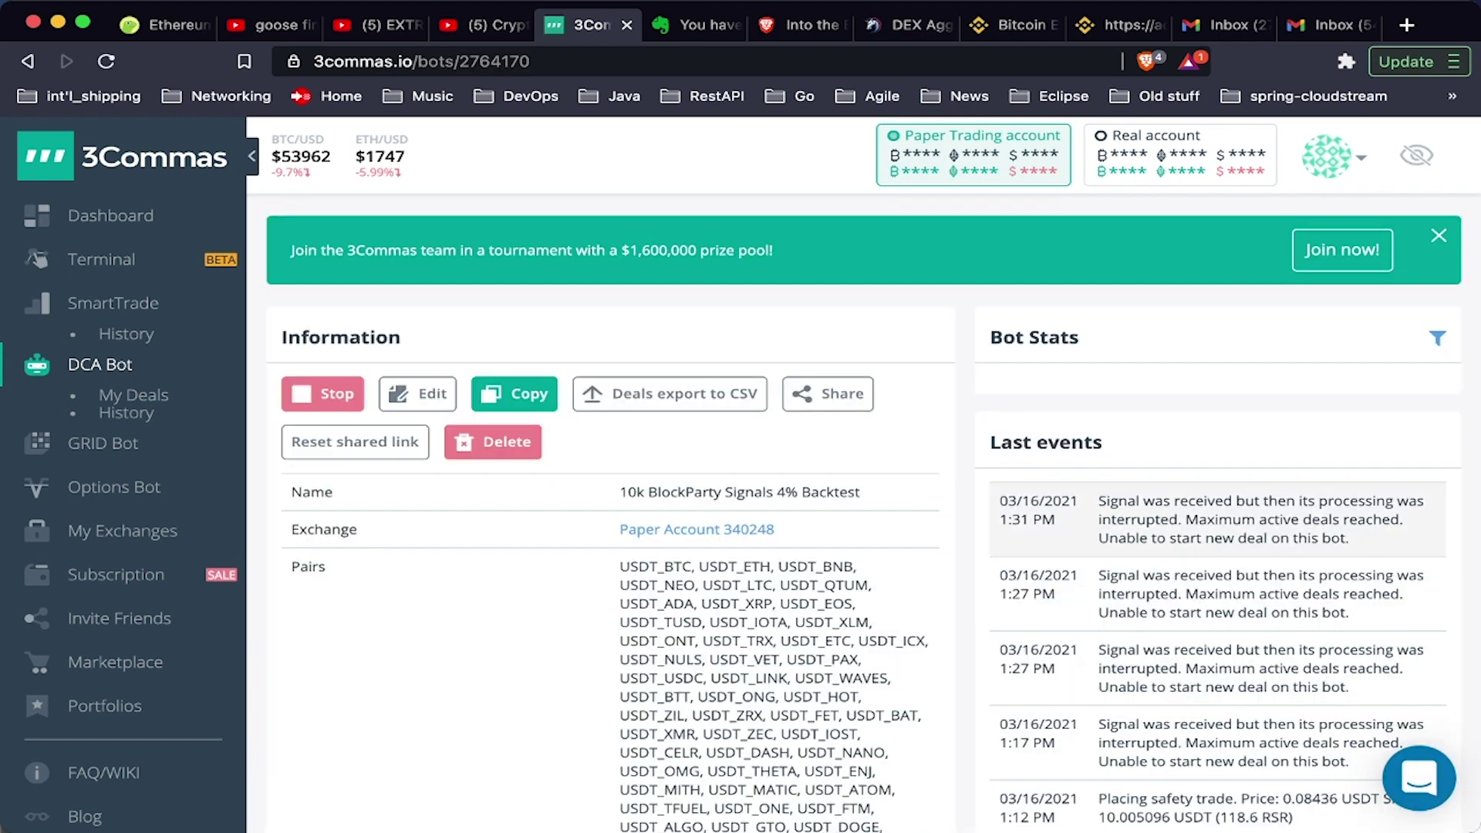
scroll(1211, 518, down, 4)
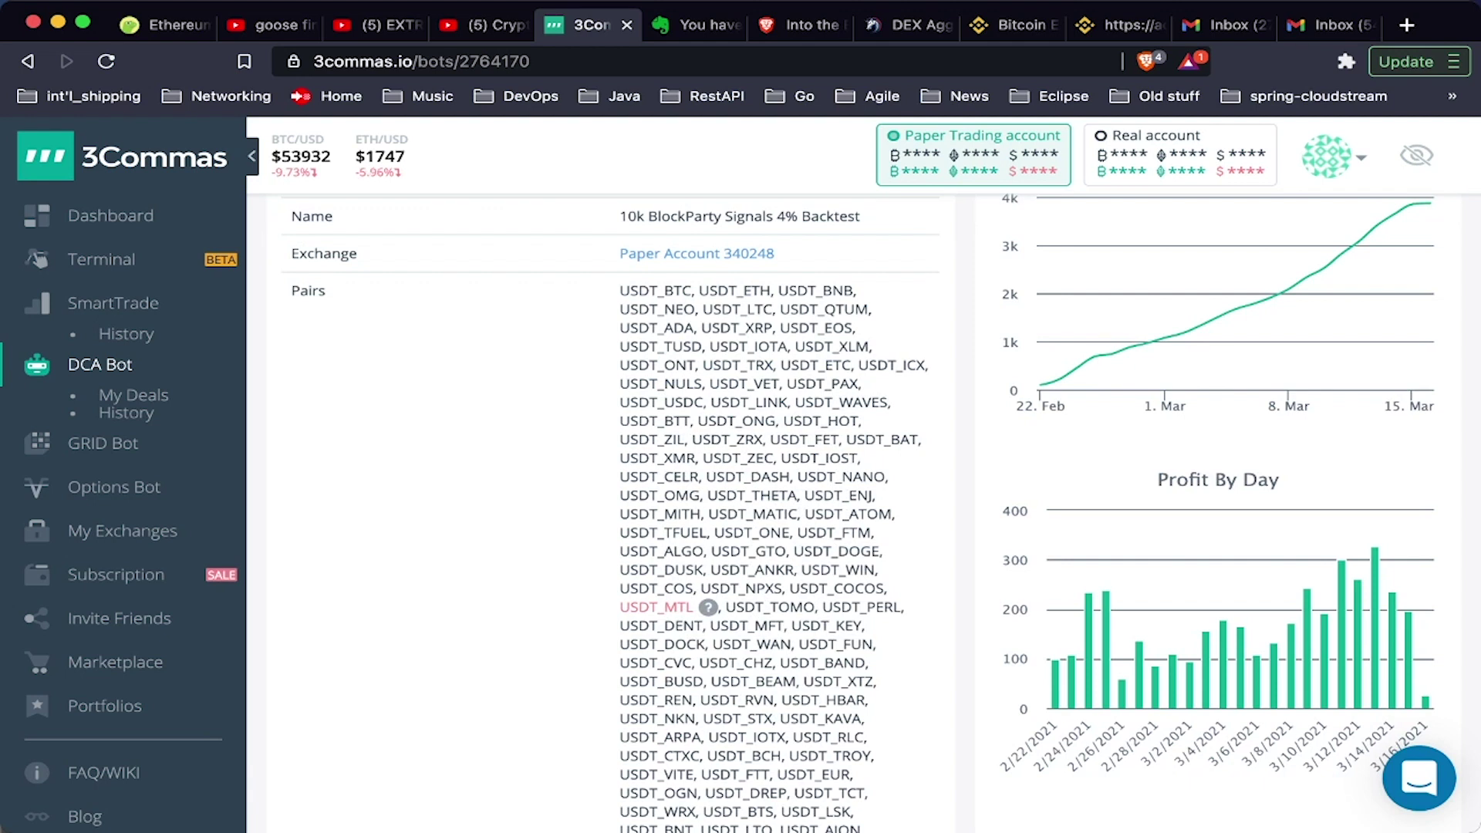
mouse_move(1358, 617)
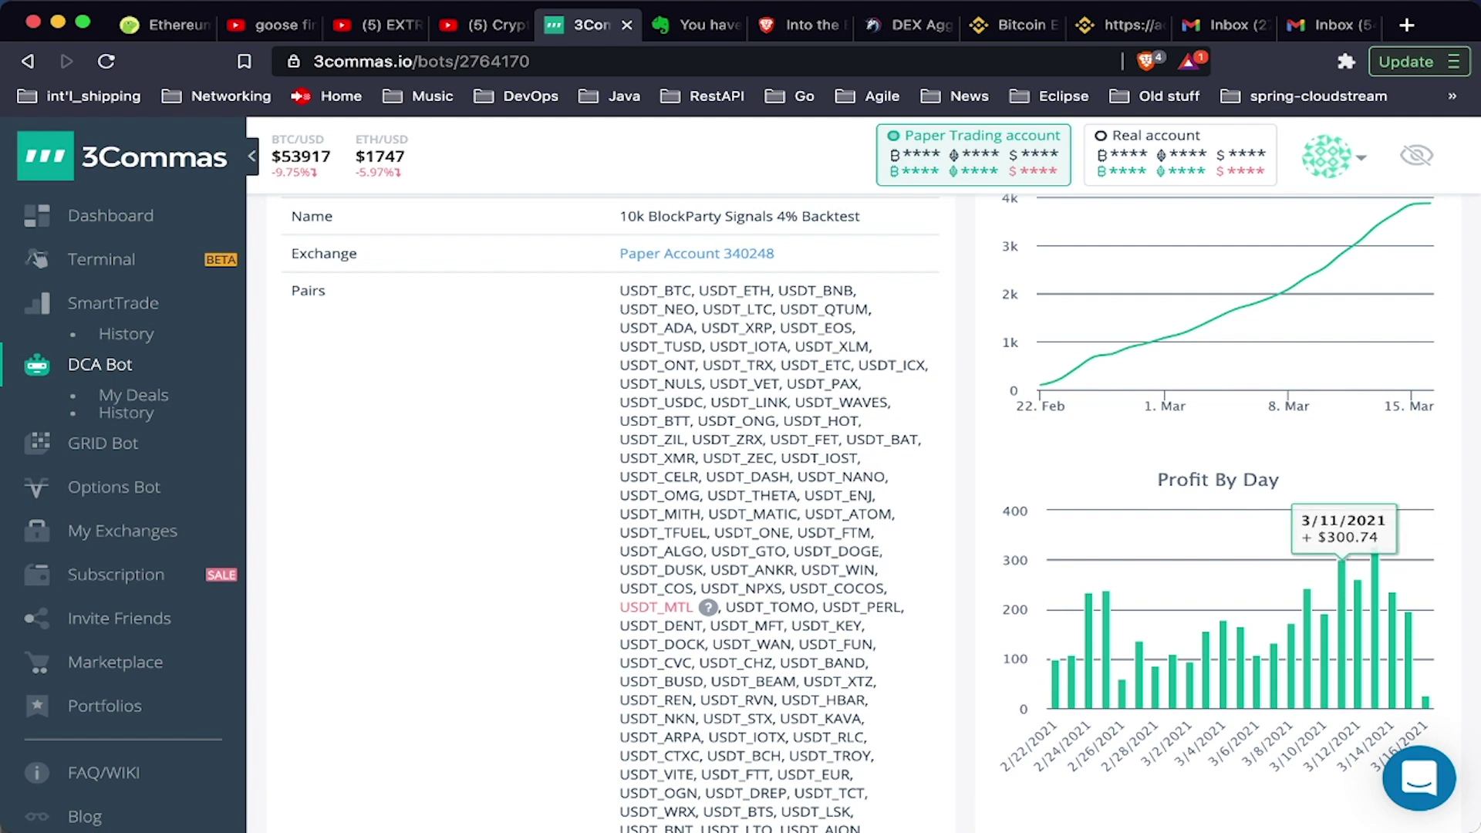
scroll(1324, 617, down, 6)
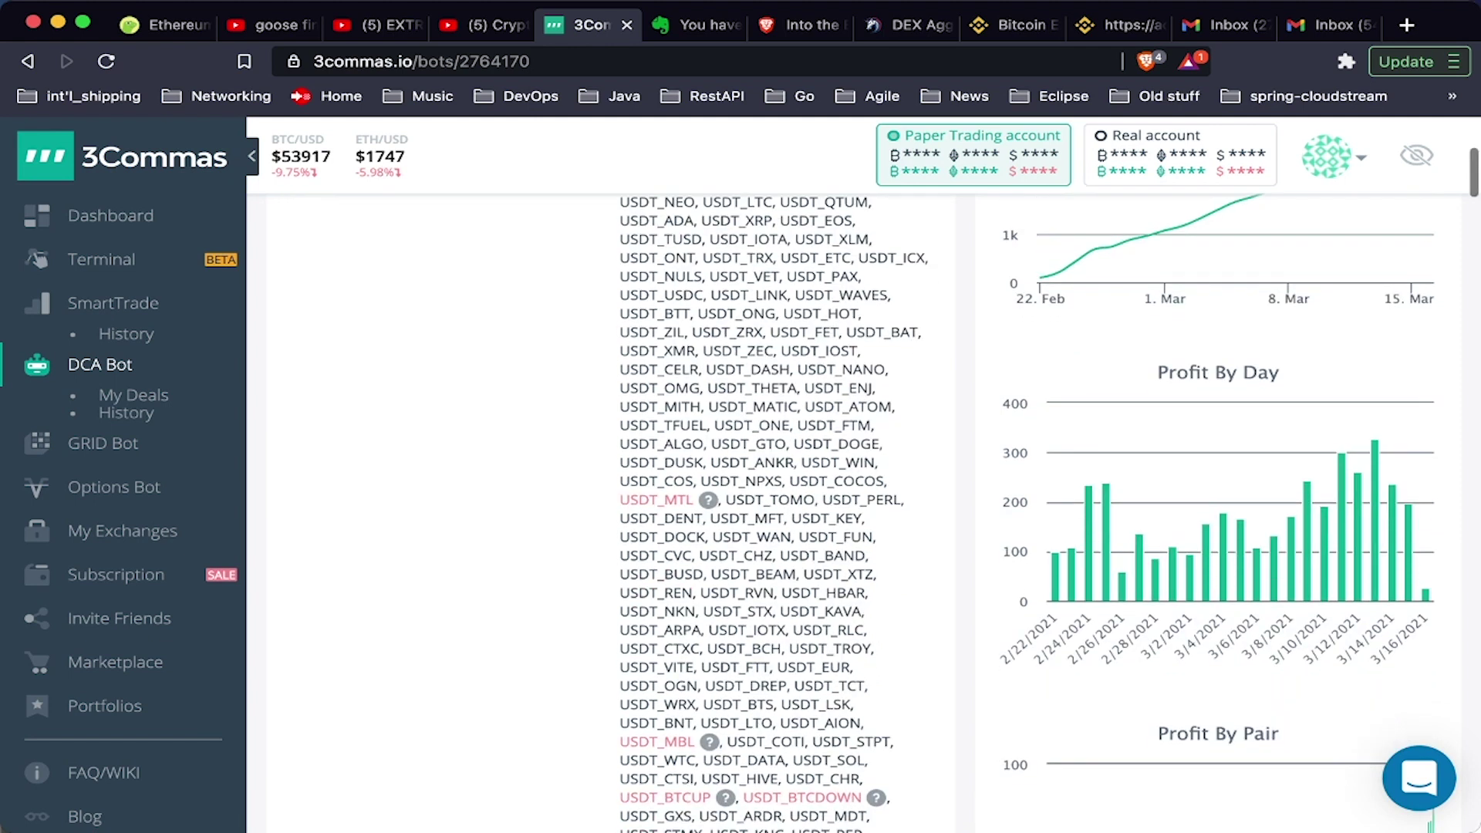
mouse_move(1405, 540)
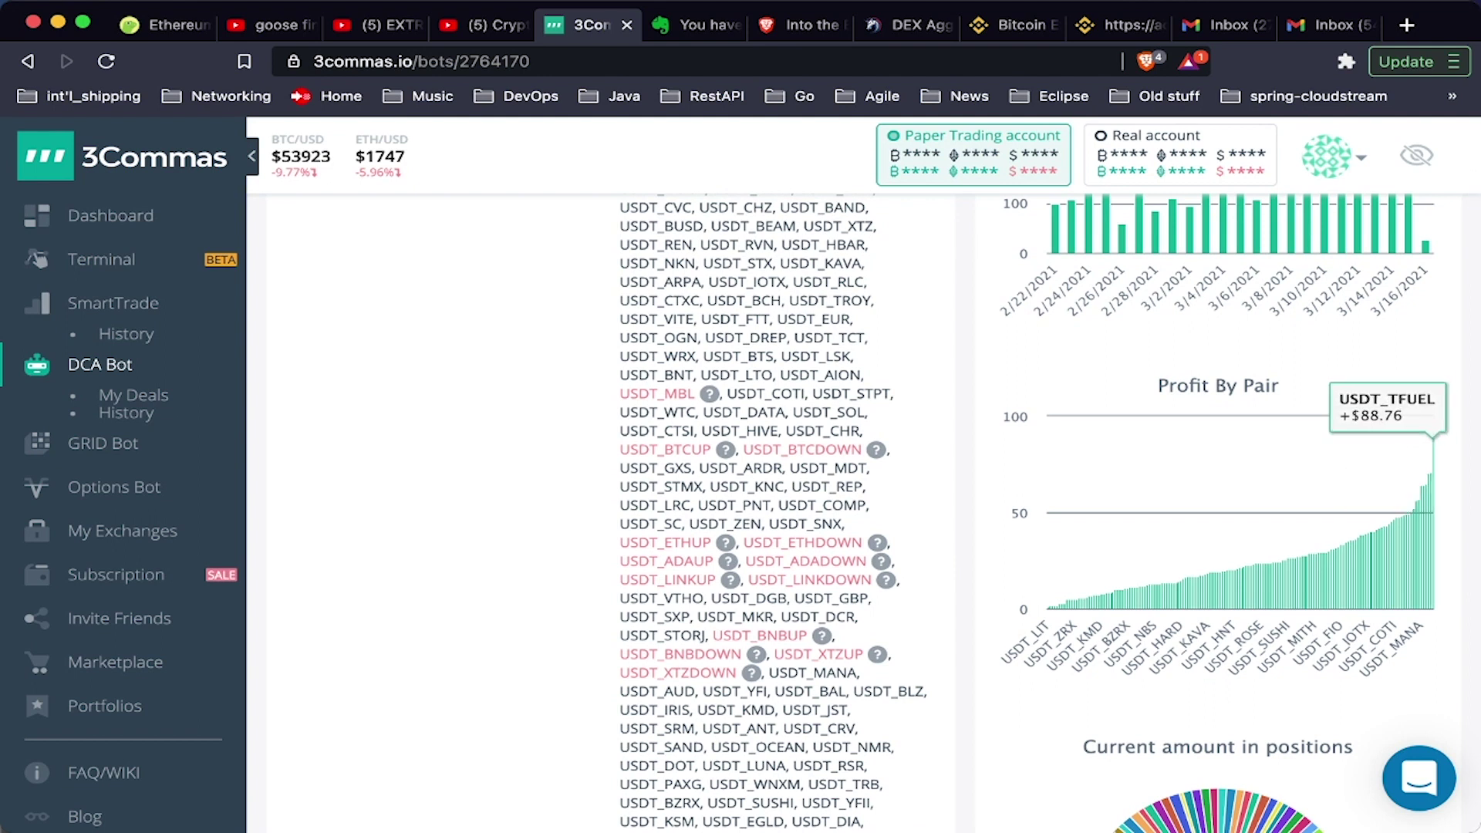
scroll(1419, 479, up, 12)
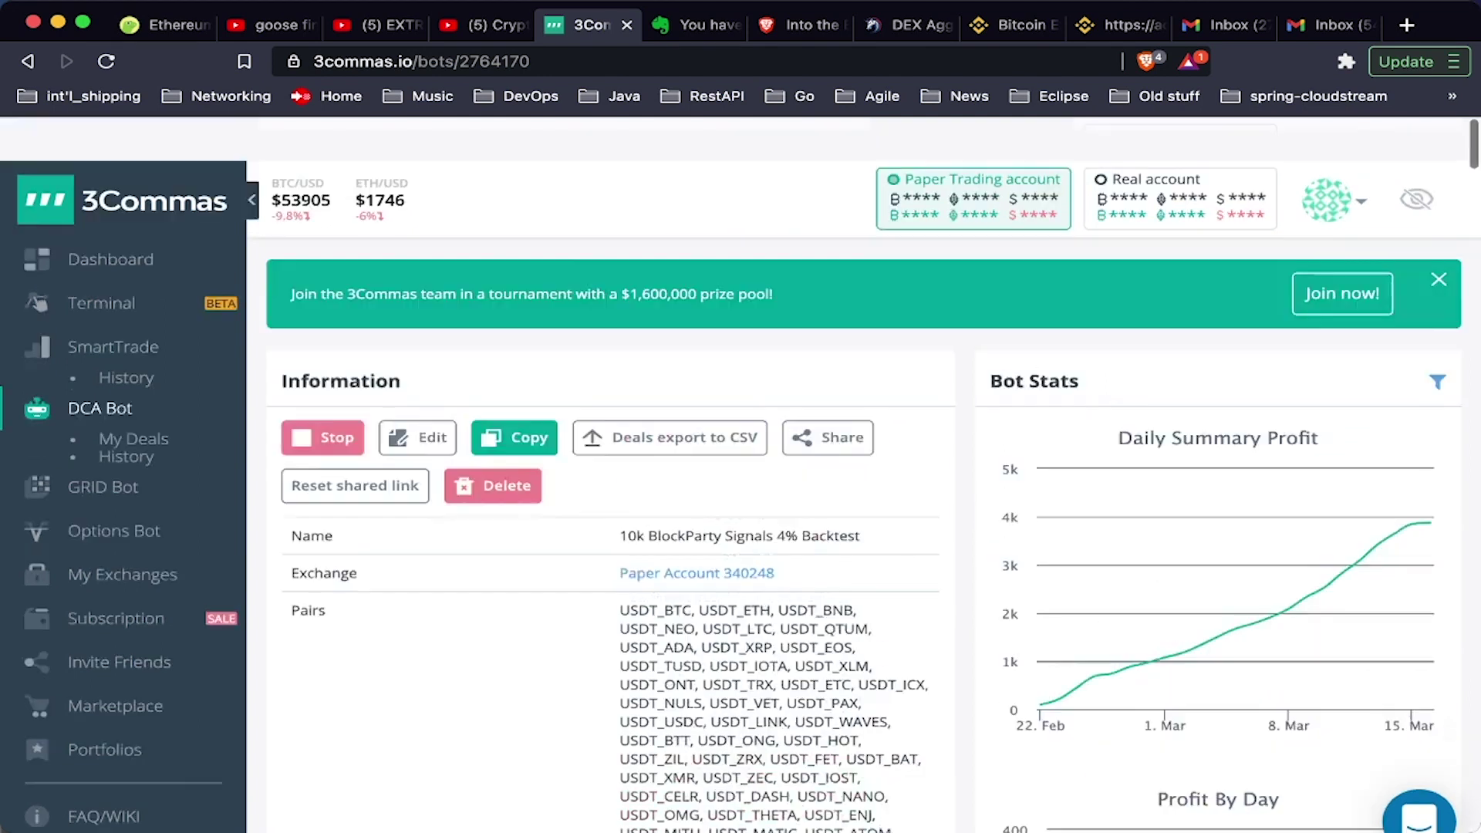
mouse_move(1359, 516)
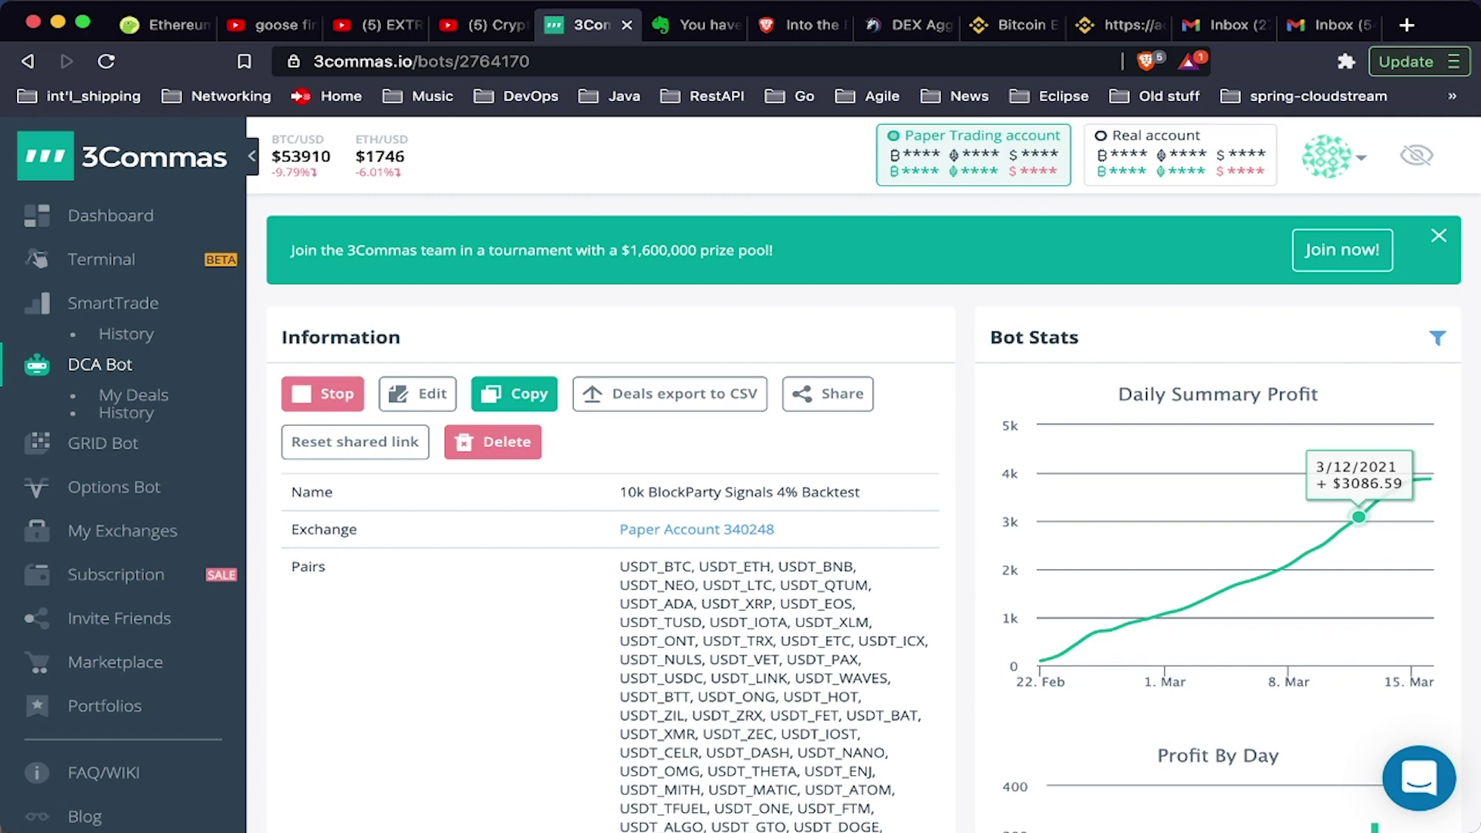